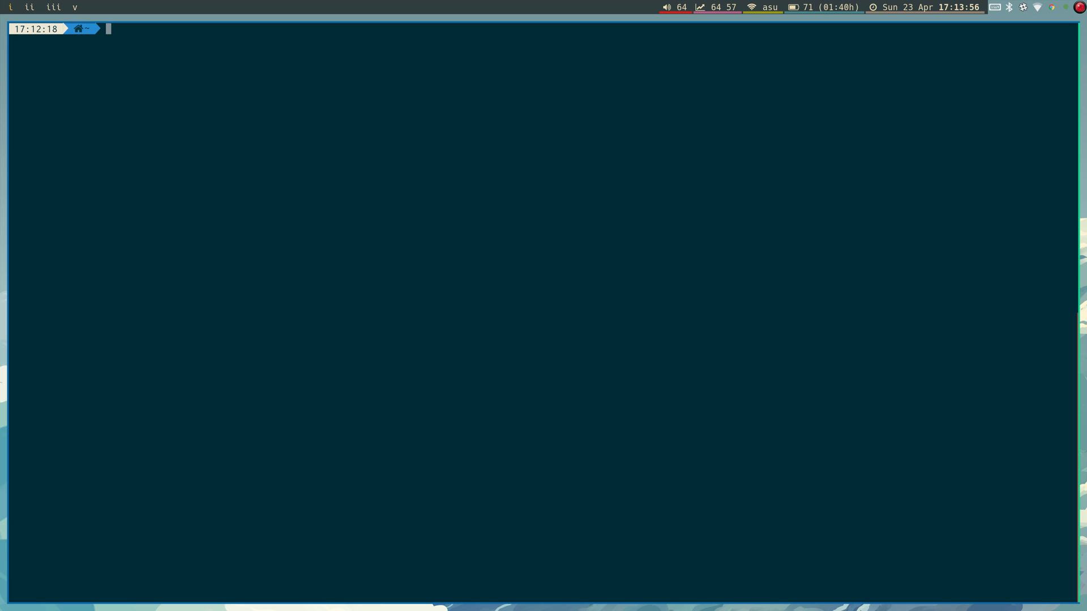
Close the focused terminal window so only the desktop wallpaper remains.
{"action": "key", "text": "super+shift+q"}
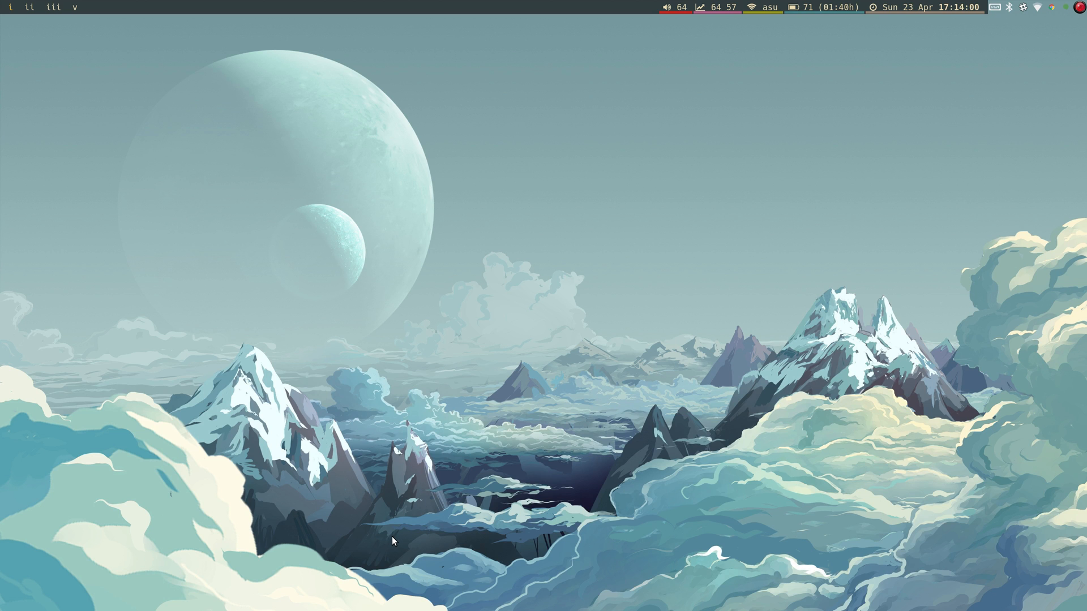
Search for 'sts download' in a new browser window and open the Spring Tool Suite downloads page.
{"action": "key", "text": "super+b"}
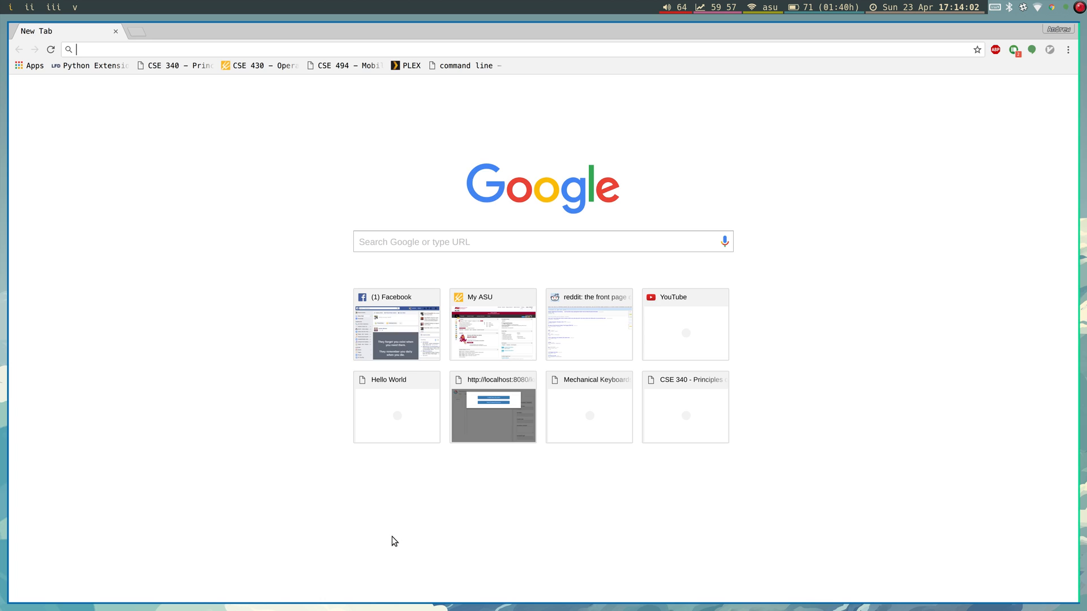
{"action": "type", "text": "sts download"}
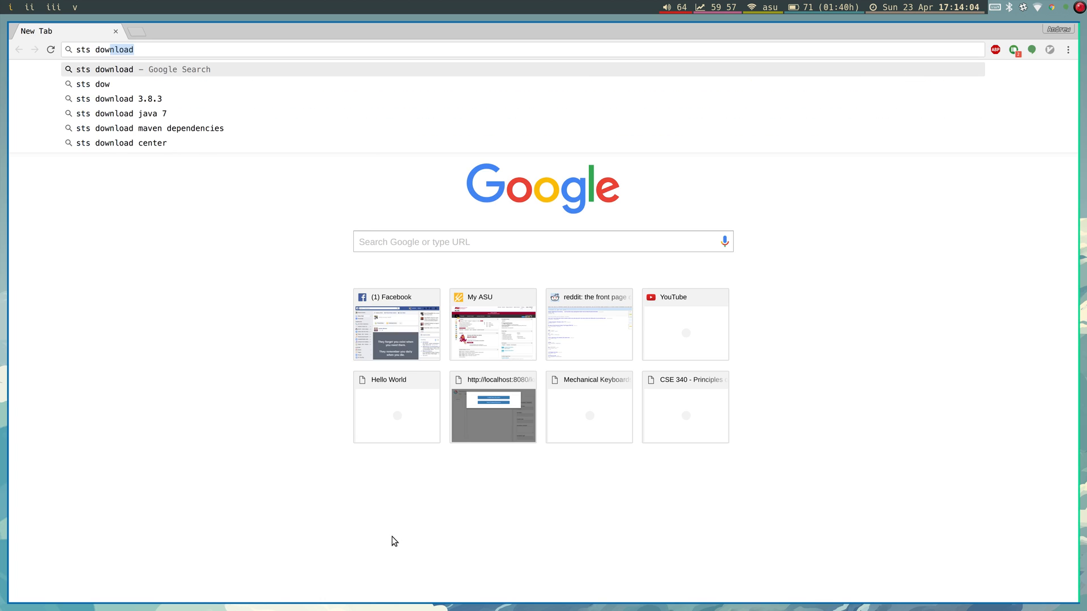
{"action": "key", "text": "Return"}
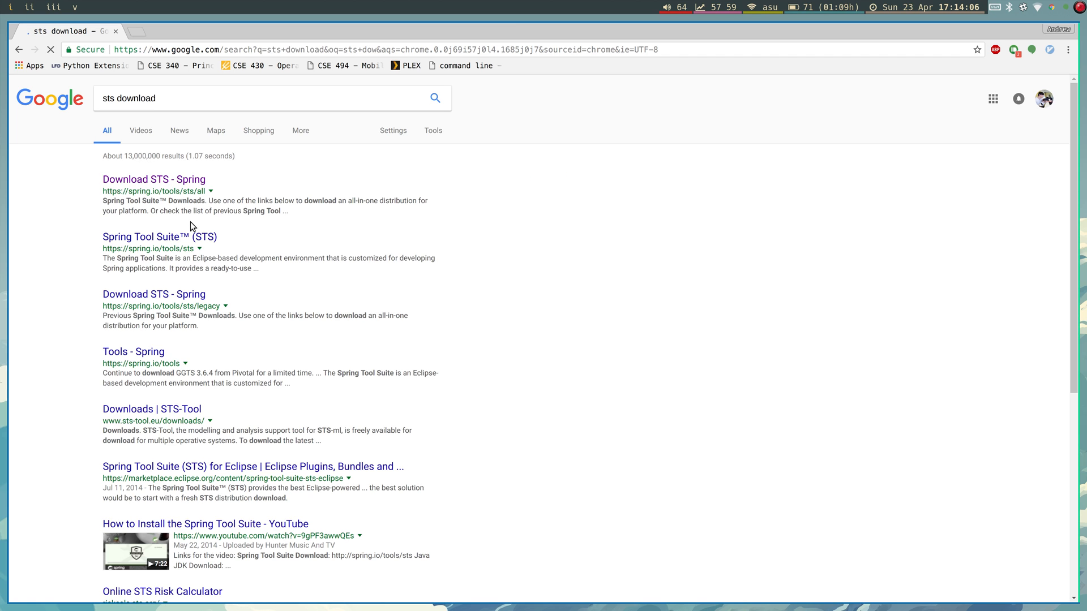
{"action": "left_click", "coordinate": [163, 181]}
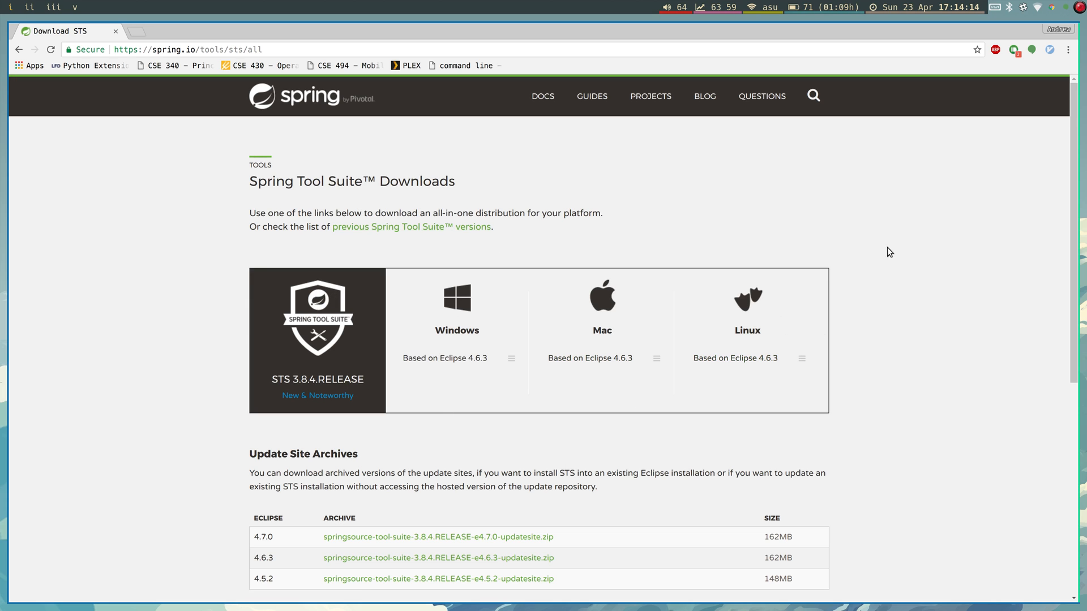
Scroll through the STS 3.8.4.RELEASE download options, then close the browser.
{"action": "scroll", "coordinate": [754, 236], "scroll_direction": "down", "scroll_amount": 3}
{"action": "scroll", "coordinate": [920, 276], "scroll_direction": "down", "scroll_amount": 4}
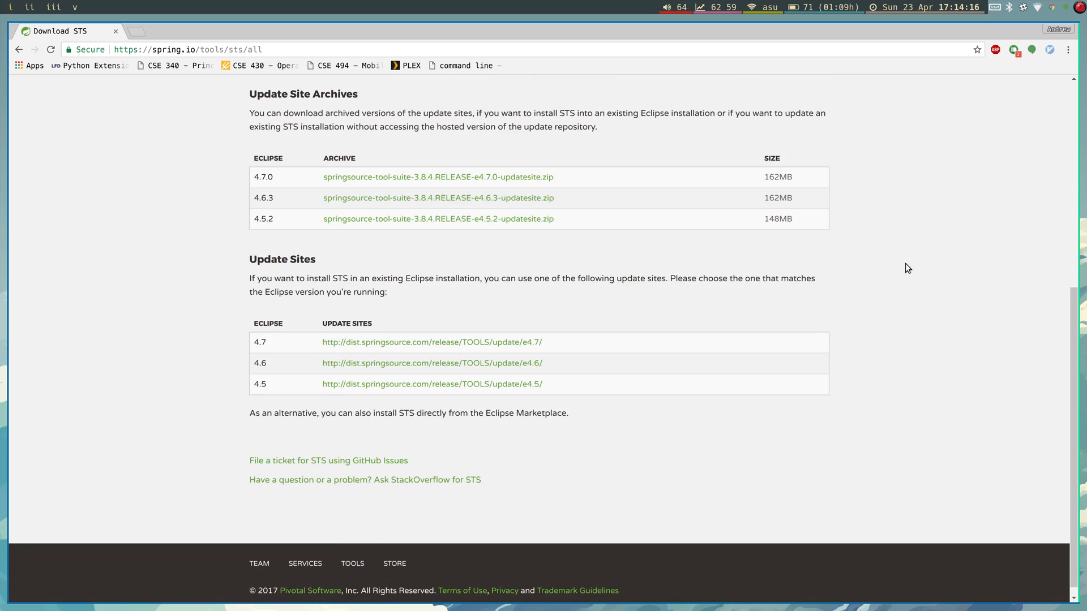
{"action": "scroll", "coordinate": [911, 261], "scroll_direction": "up", "scroll_amount": 4}
{"action": "scroll", "coordinate": [855, 212], "scroll_direction": "up", "scroll_amount": 1}
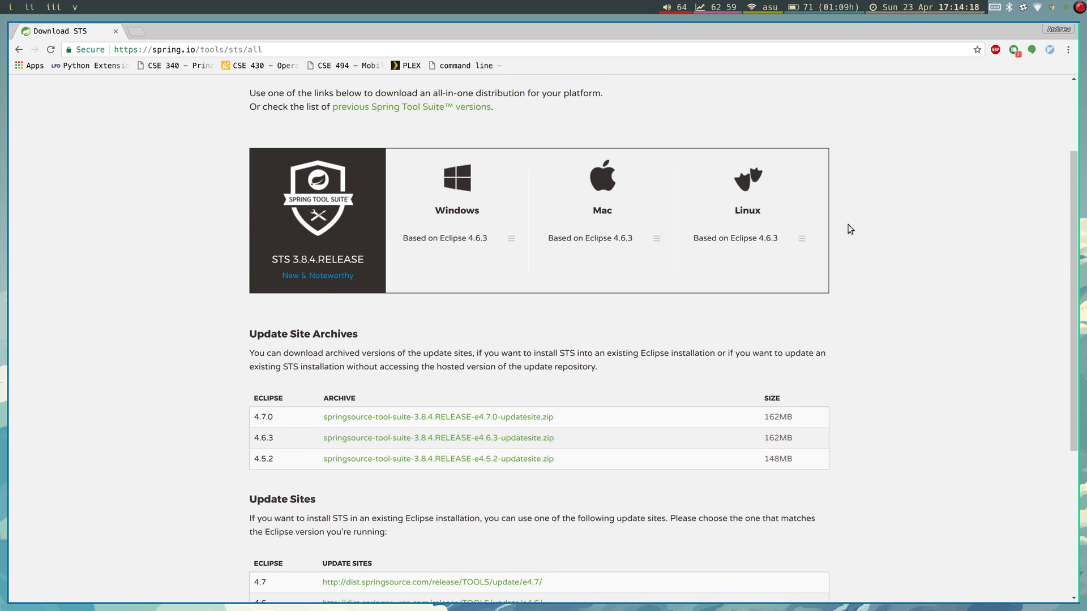
{"action": "key", "text": "super+shift+q"}
Open a new terminal and change into the Downloads folder.
{"action": "key", "text": "super+Return"}
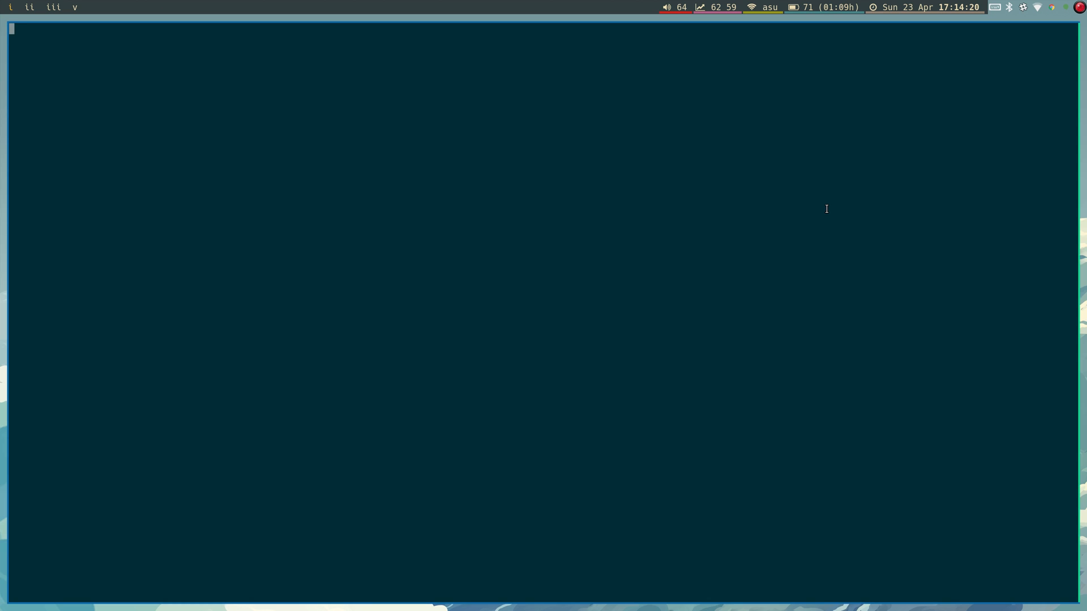
{"action": "type", "text": "cd Down"}
{"action": "key", "text": "Tab"}
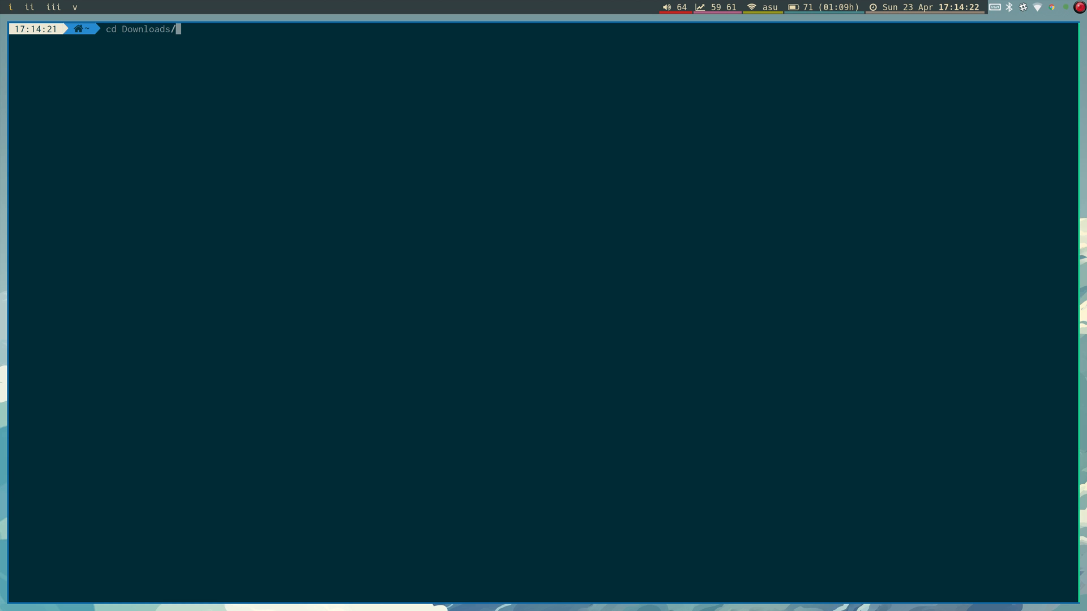
{"action": "key", "text": "Return"}
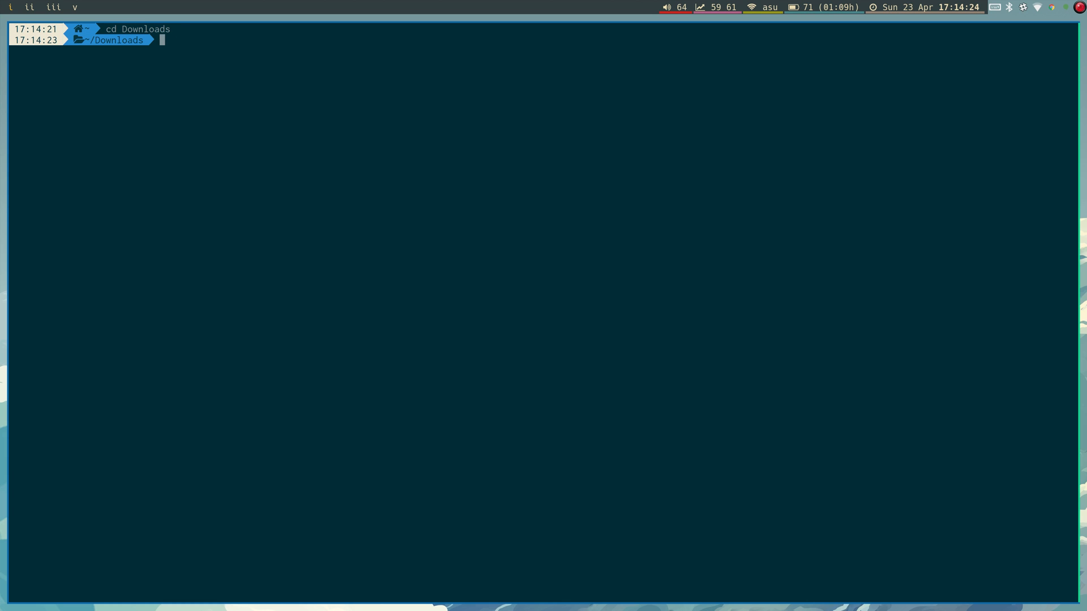
Tab-complete 'tar -xvf' with the STS 3.8.4 archive name, then clear the line without running it.
{"action": "type", "text": "tar -xvf"}
{"action": "key", "text": "Tab"}
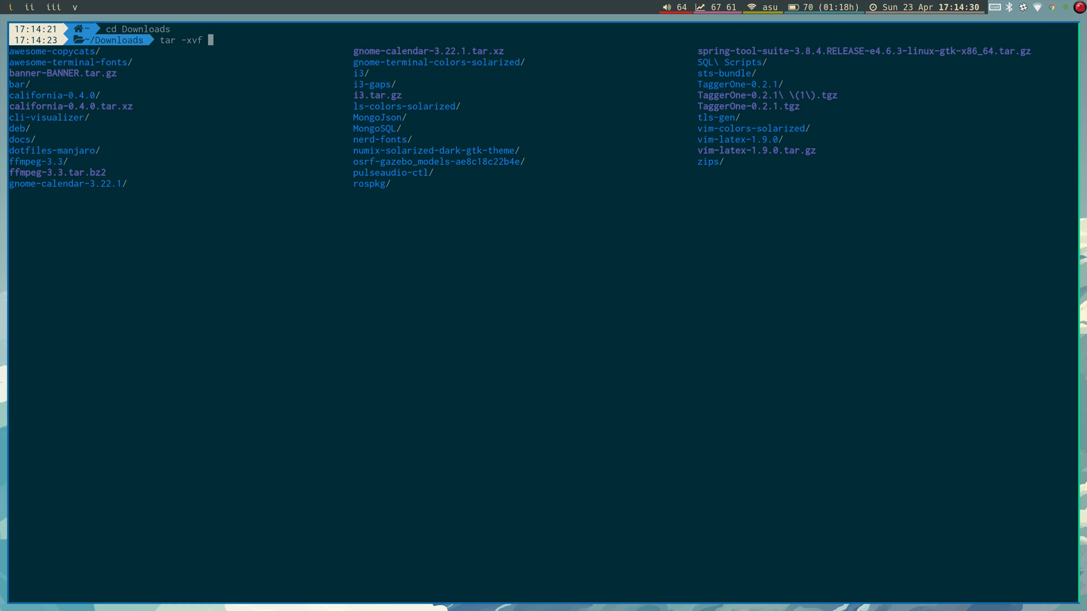
{"action": "type", "text": "spr"}
{"action": "key", "text": "Tab"}
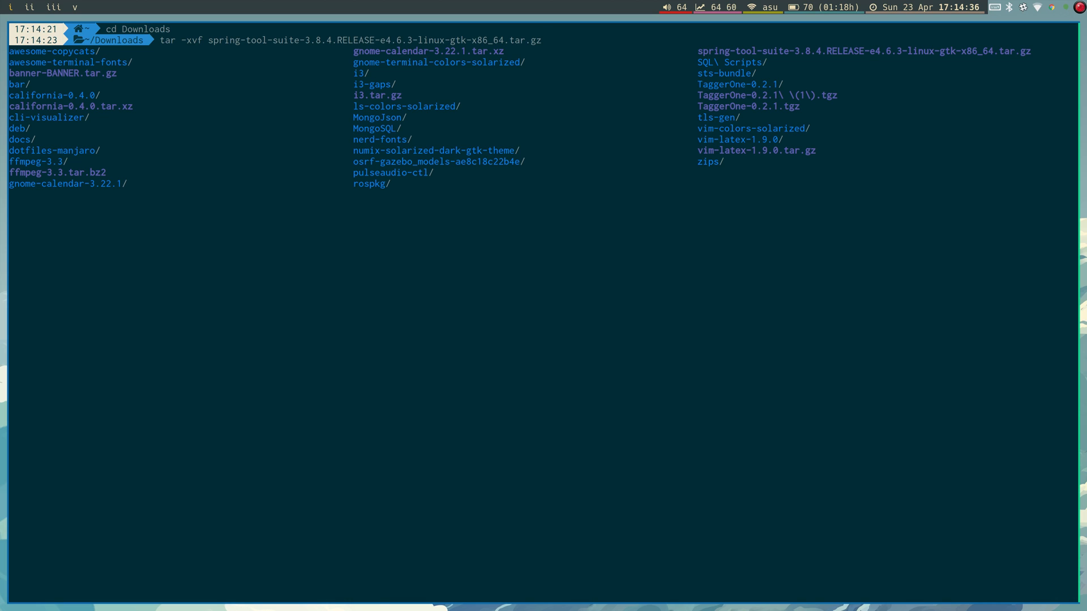
{"action": "key", "text": "BackSpace"}
{"action": "key", "text": "BackSpace"}
{"action": "key", "text": "ctrl+u"}
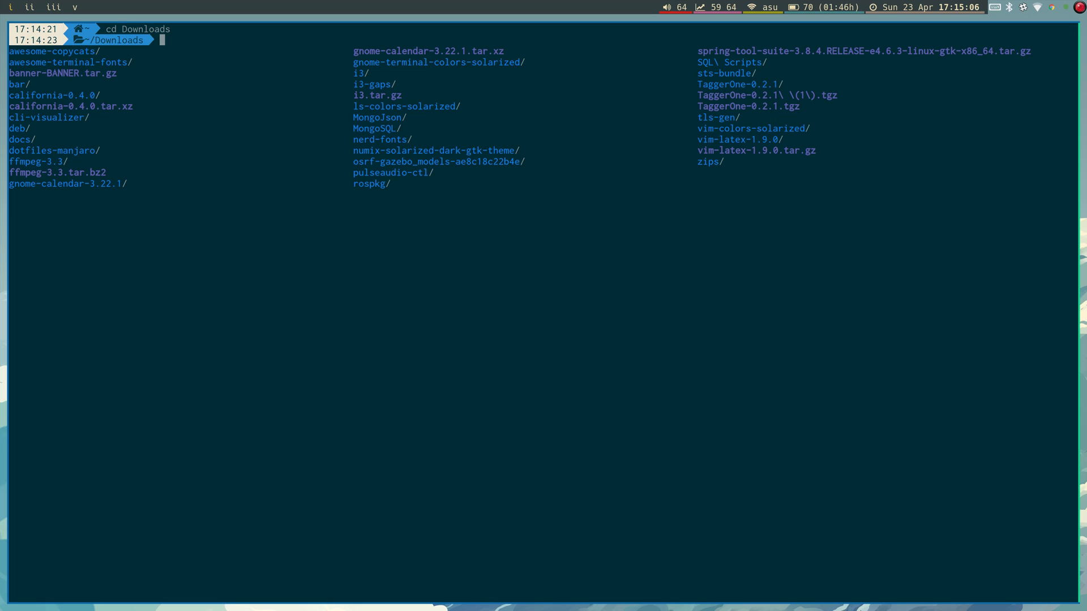
Change into the sts-bundle folder and list its contents.
{"action": "key", "text": "Up"}
{"action": "key", "text": "Left"}
{"action": "key", "text": "Left"}
{"action": "key", "text": "Left"}
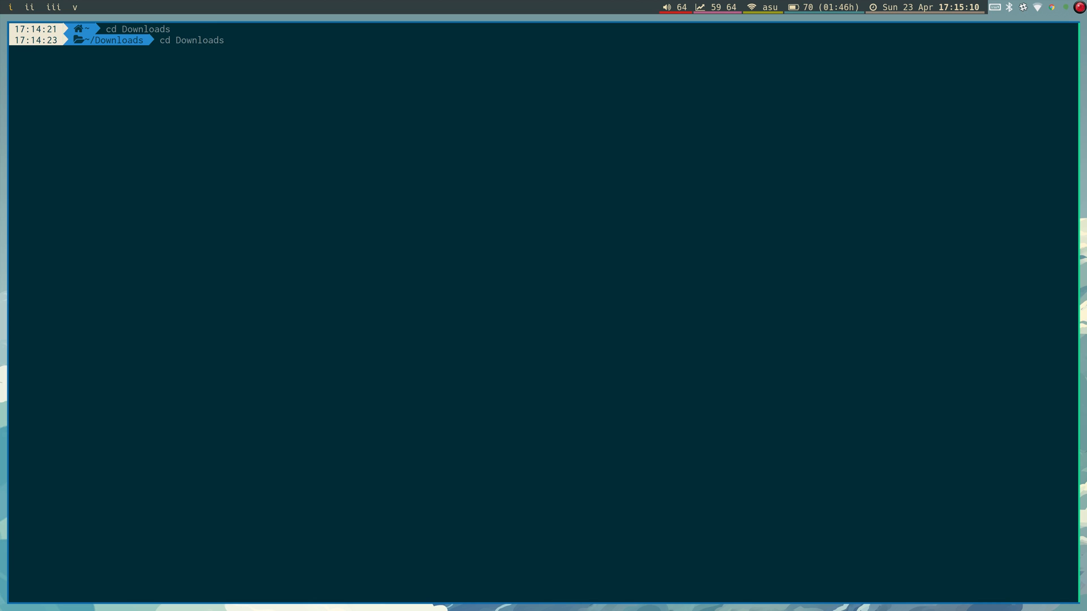
{"action": "key", "text": "ctrl+u"}
{"action": "type", "text": "cd st"}
{"action": "key", "text": "Tab"}
{"action": "key", "text": "Return"}
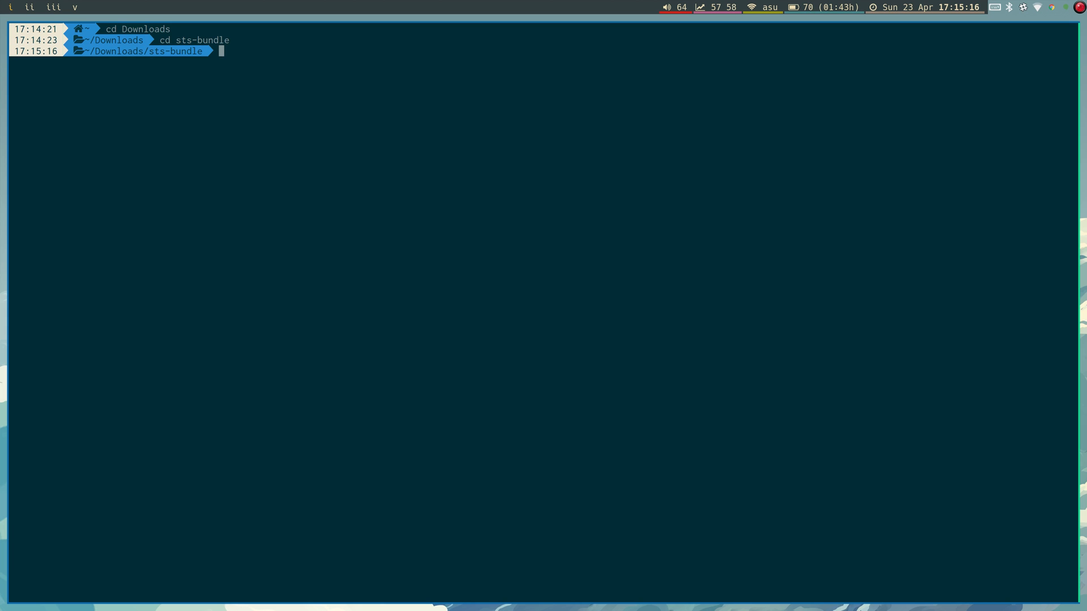
{"action": "type", "text": "ls"}
{"action": "key", "text": "Return"}
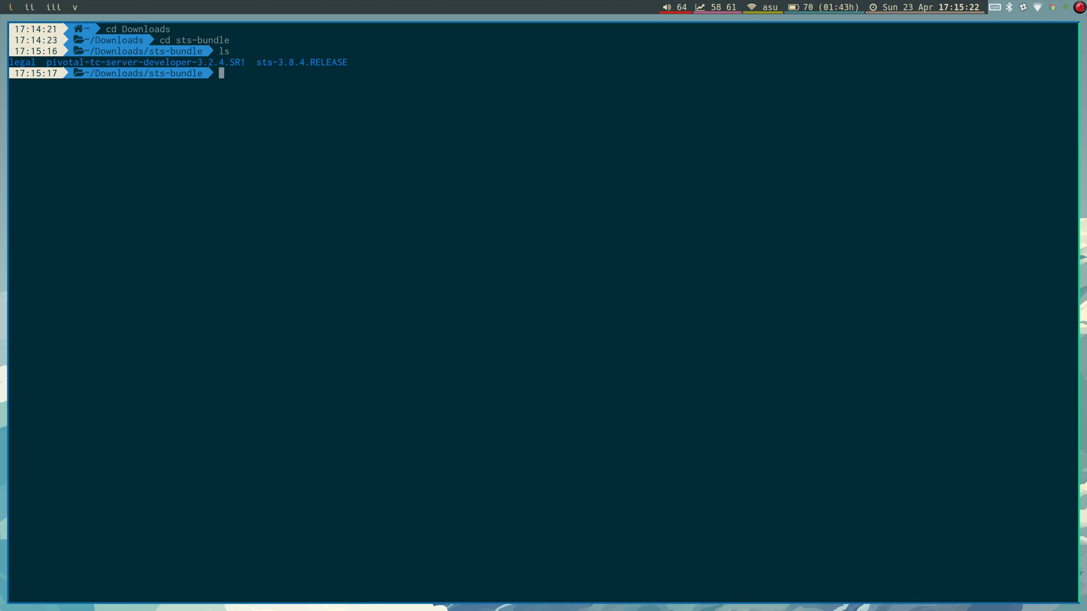
Change into sts-3.8.4.RELEASE and list its files, including STS and STS.ini.
{"action": "type", "text": "cd sts-"}
{"action": "key", "text": "Tab"}
{"action": "key", "text": "Return"}
{"action": "type", "text": "ls"}
{"action": "key", "text": "Return"}
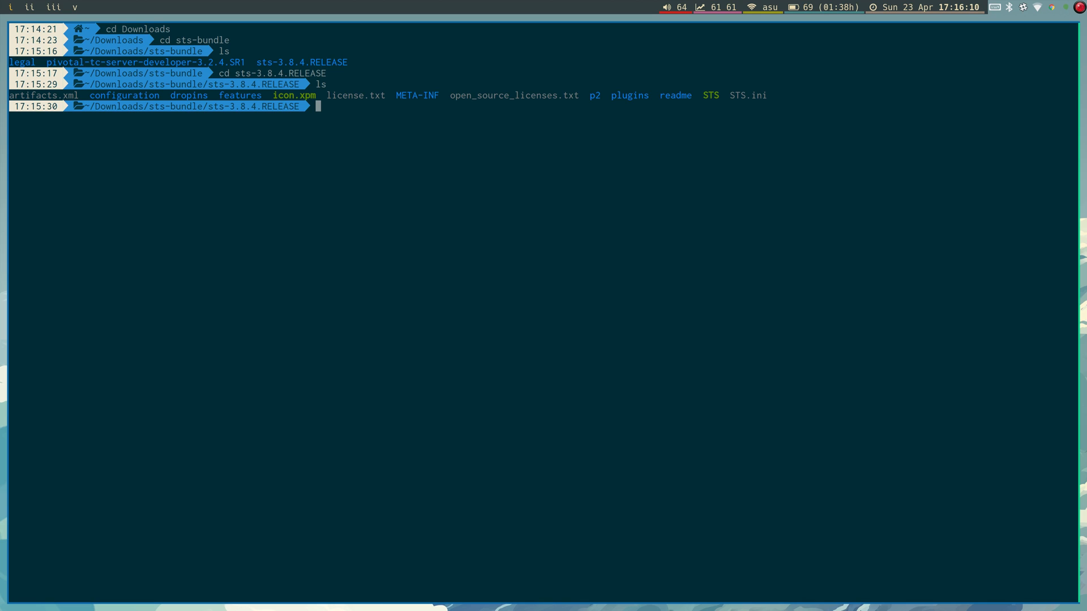
Symlink the STS launcher to /usr/bin/sts with sudo ln -s, then close the terminal.
{"action": "type", "text": "sudo ln -s `pwd`/STS /usr/bin/"}
{"action": "type", "text": "sts"}
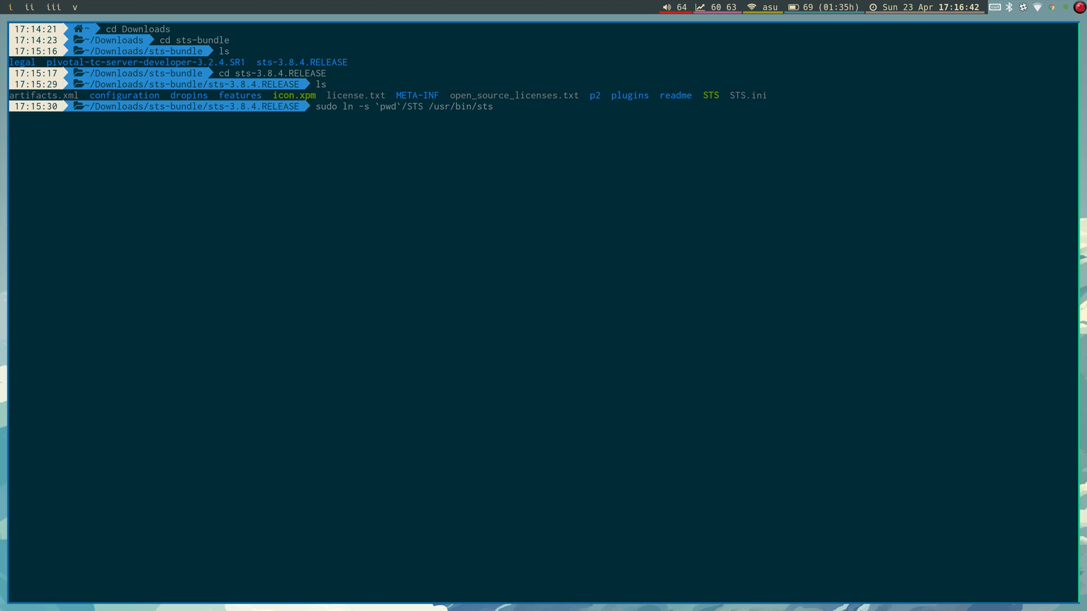
{"action": "key", "text": "Return"}
{"action": "key", "text": "Return"}
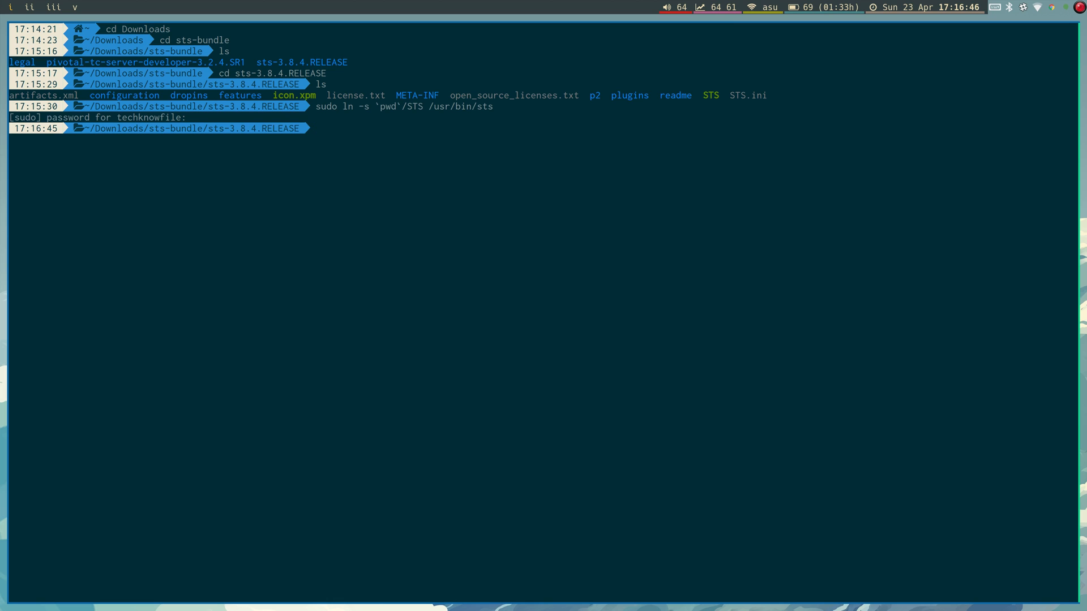
{"action": "key", "text": "super+shift+q"}
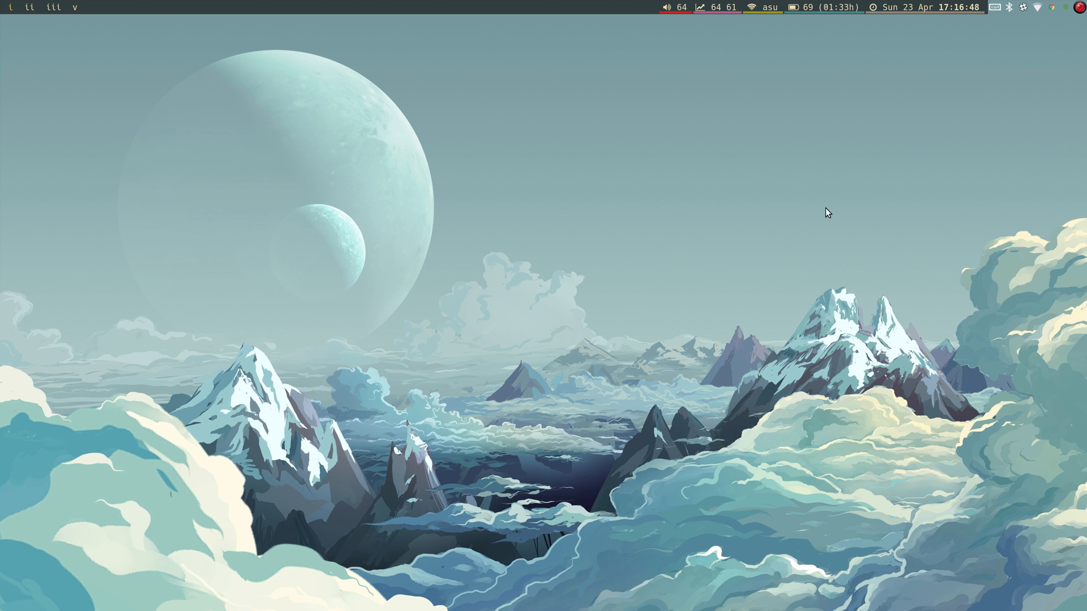
Launch sts from the application launcher and accept the default workspace.
{"action": "key", "text": "super+d"}
{"action": "type", "text": "st"}
{"action": "key", "text": "Return"}
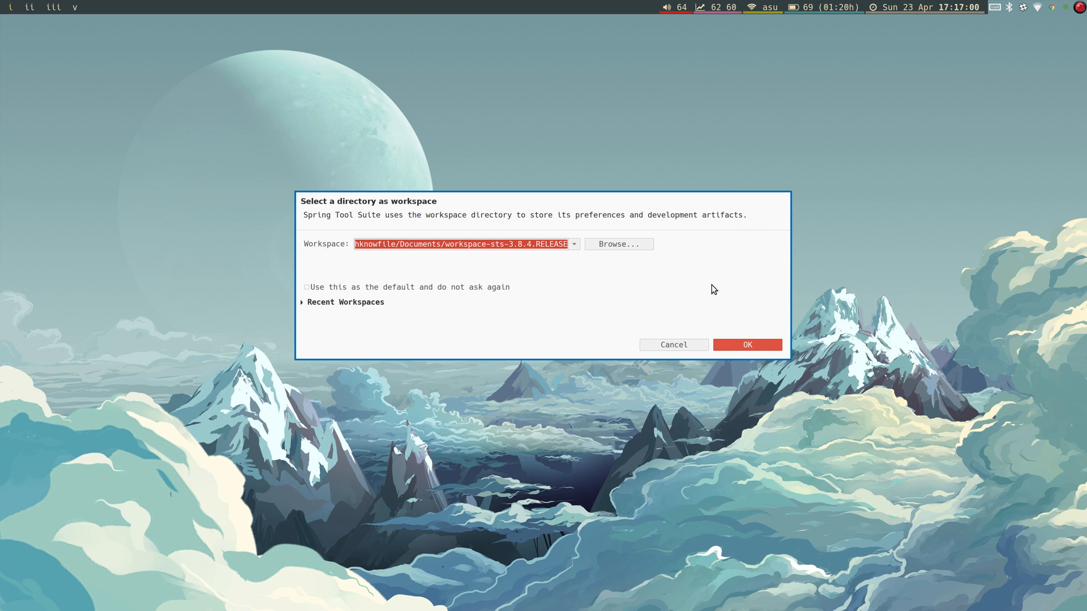
{"action": "left_click", "coordinate": [747, 344]}
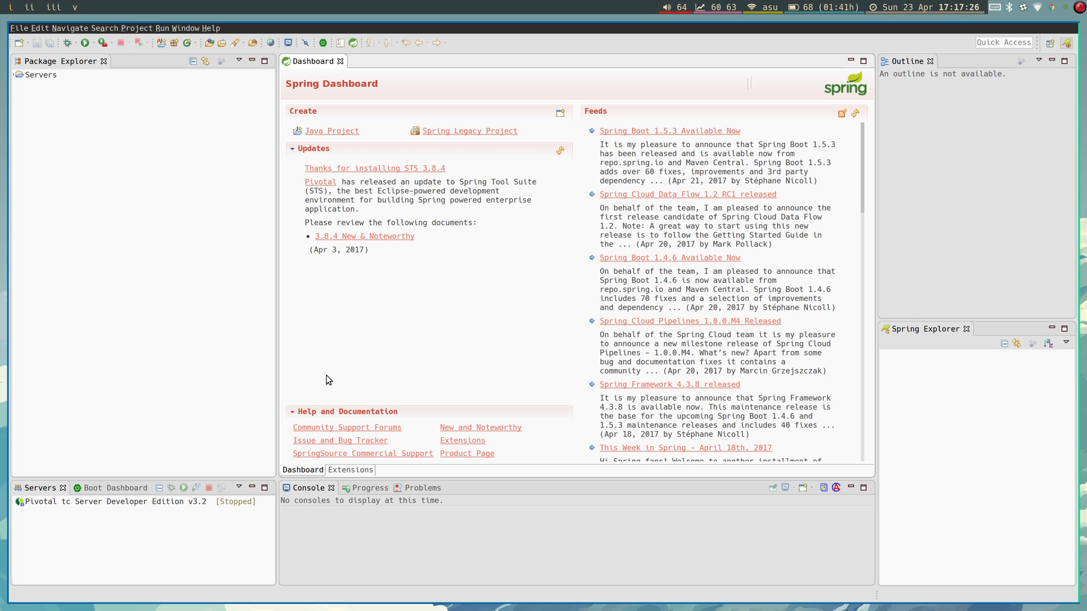
{"action": "key", "text": "super+Return"}
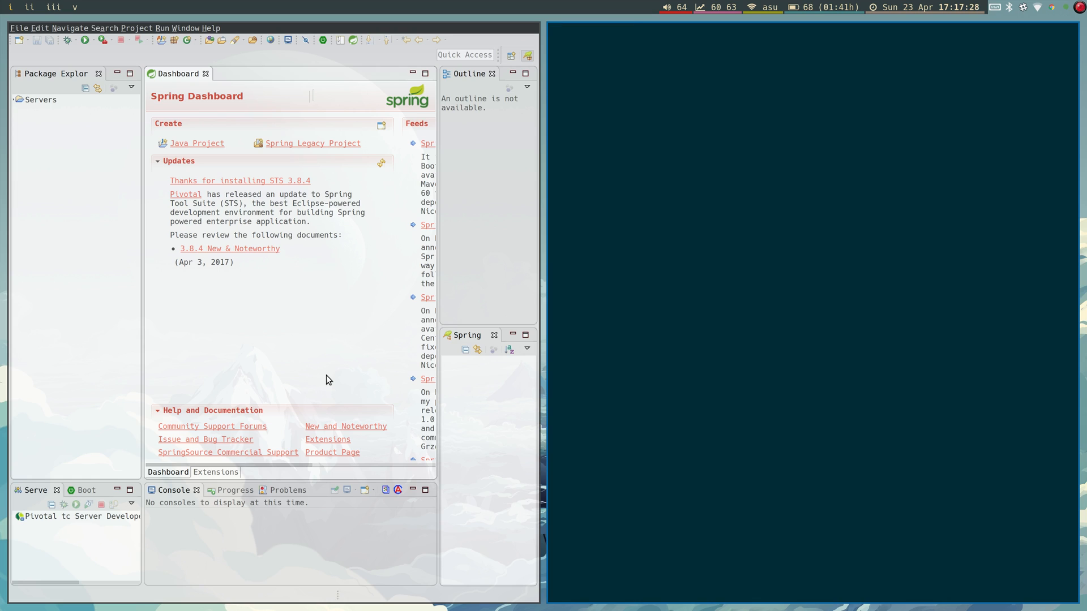
In the projects folder, run git clone for the epiknowtator repository.
{"action": "type", "text": "cd"}
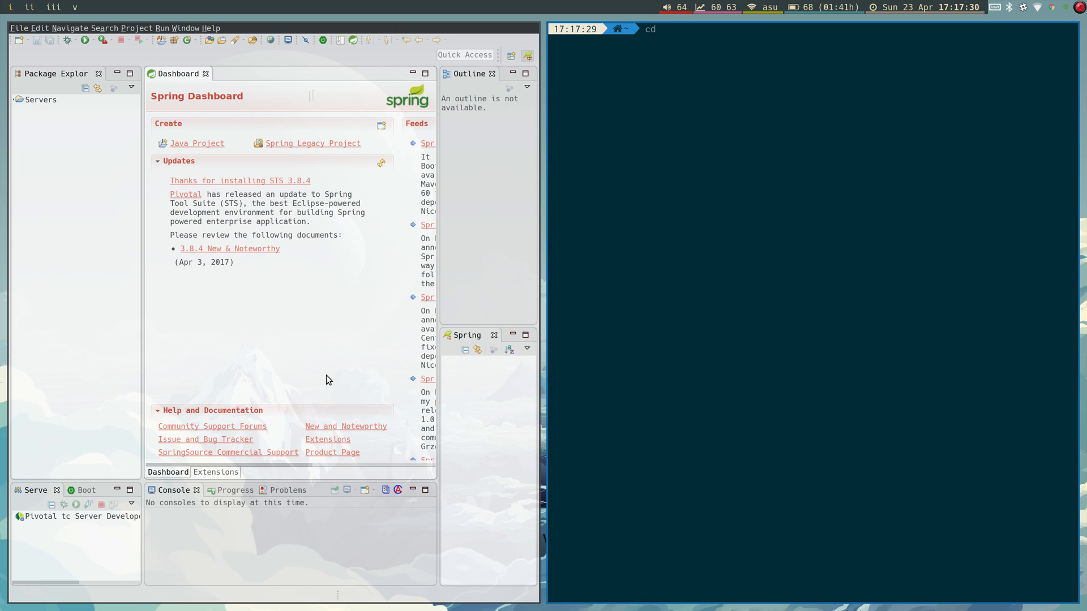
{"action": "type", "text": " projects"}
{"action": "key", "text": "Return"}
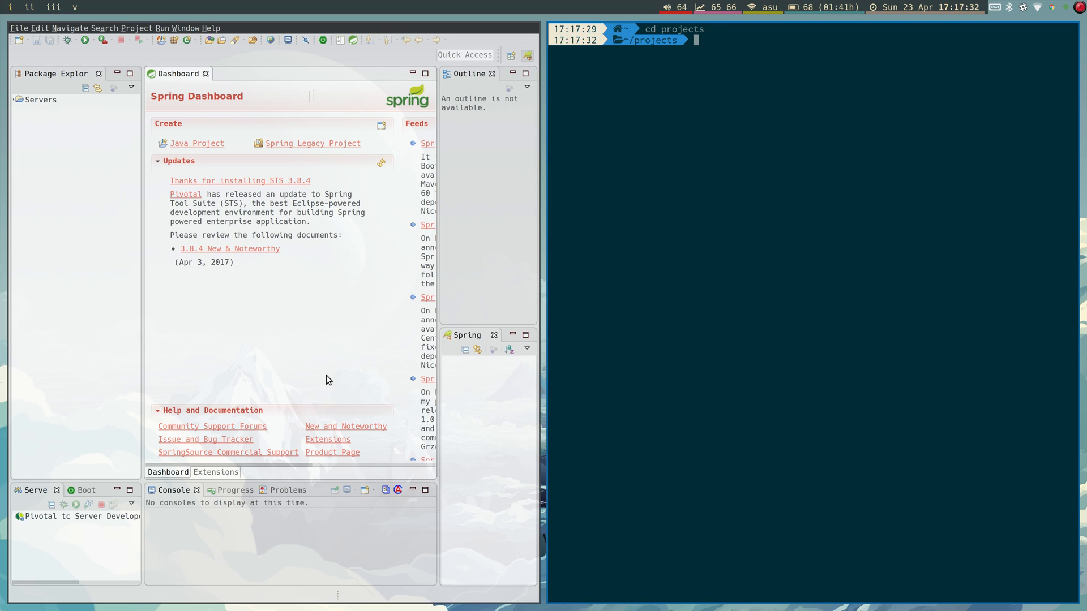
{"action": "type", "text": "git "}
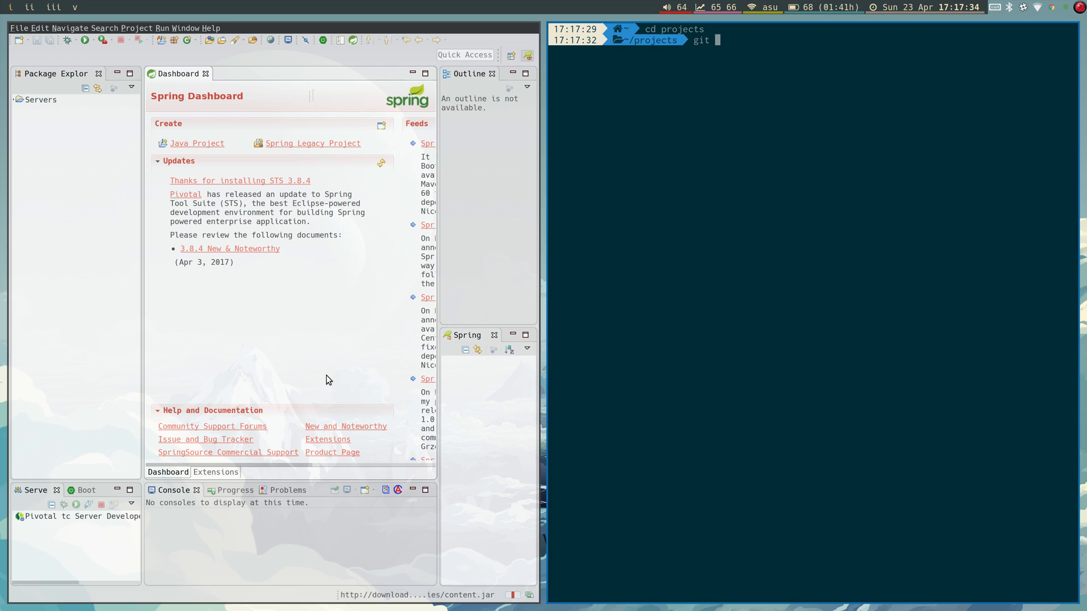
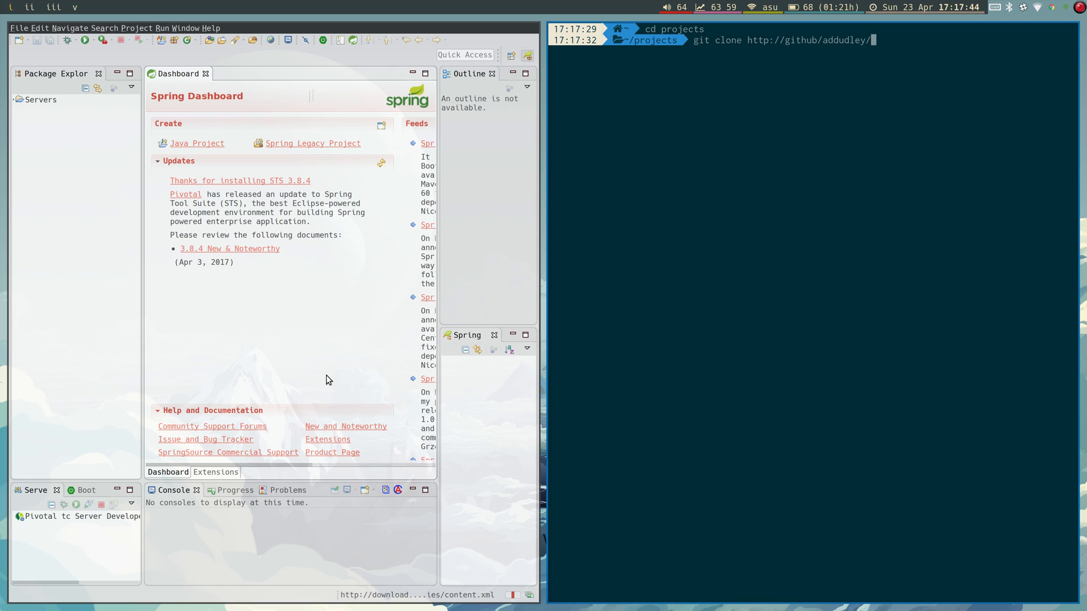
{"action": "type", "text": "epiknowtator"}
{"action": "key", "text": "Return"}
Fix the clone address to github.com, retry, and enter the GitHub username.
{"action": "key", "text": "Up"}
{"action": "key", "text": "Left"}
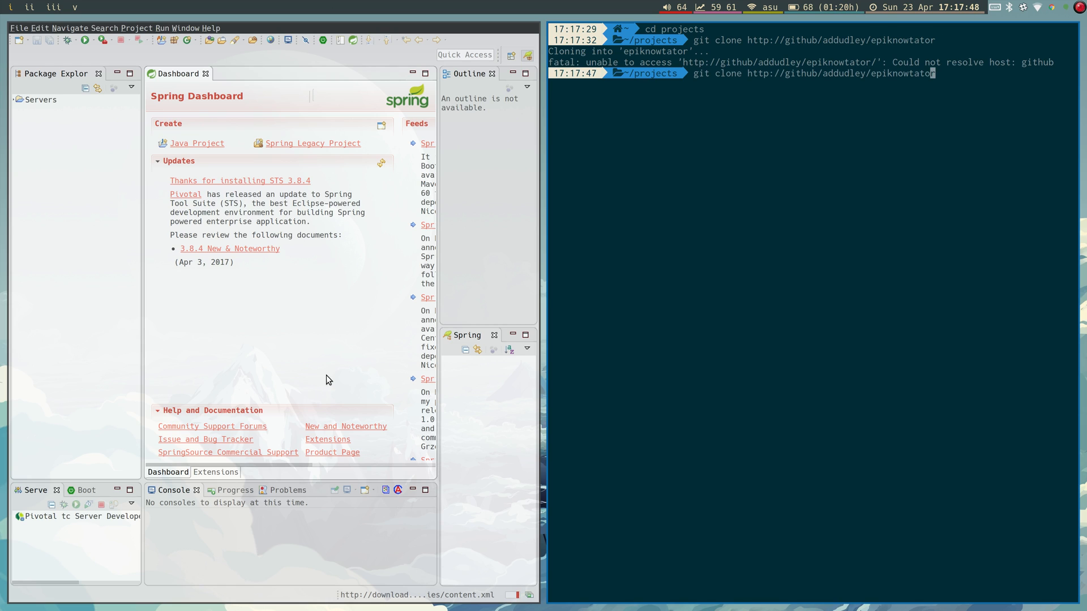
{"action": "key", "text": "Left"}
{"action": "key", "text": "Left"}
{"action": "key", "text": "Left"}
{"action": "key", "text": "Left"}
{"action": "key", "text": "Left"}
{"action": "key", "text": "Left"}
{"action": "key", "text": "Left"}
{"action": "key", "text": "Left"}
{"action": "key", "text": "Left"}
{"action": "key", "text": "Left"}
{"action": "key", "text": "Left"}
{"action": "key", "text": "Left"}
{"action": "key", "text": "Left"}
{"action": "key", "text": "Left"}
{"action": "key", "text": "Left"}
{"action": "key", "text": "Left"}
{"action": "key", "text": "Left"}
{"action": "key", "text": "Left"}
{"action": "key", "text": "Left"}
{"action": "key", "text": "Left"}
{"action": "type", "text": ".com"}
{"action": "key", "text": "Return"}
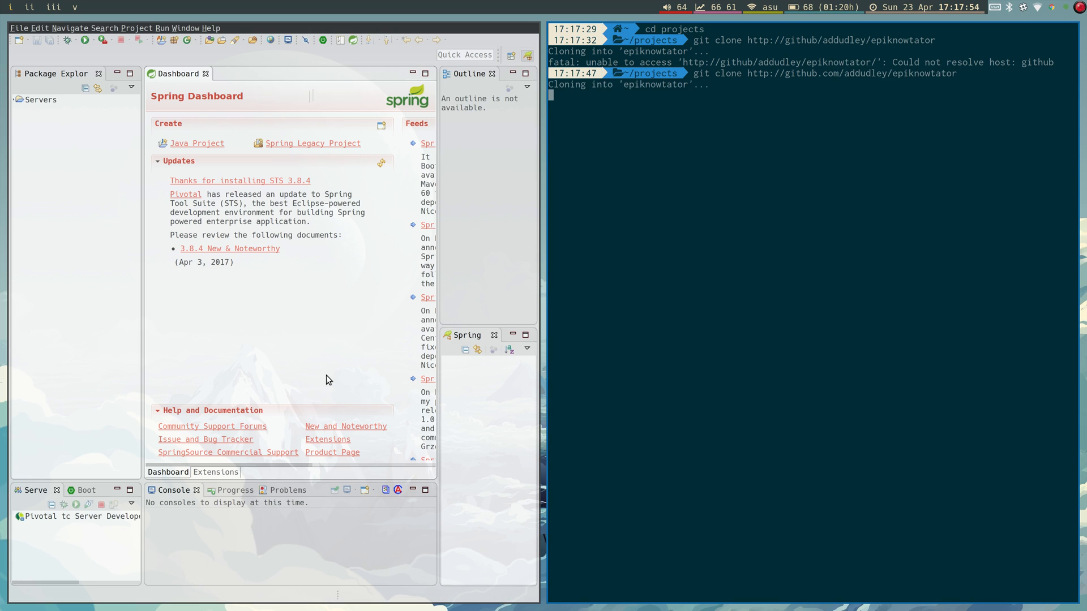
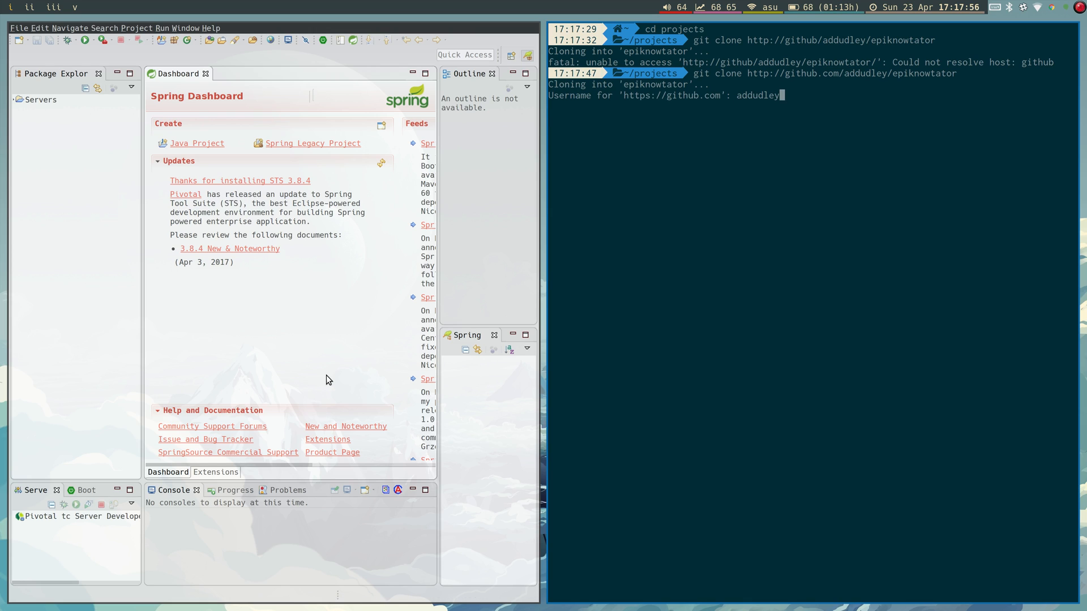
{"action": "key", "text": "Return"}
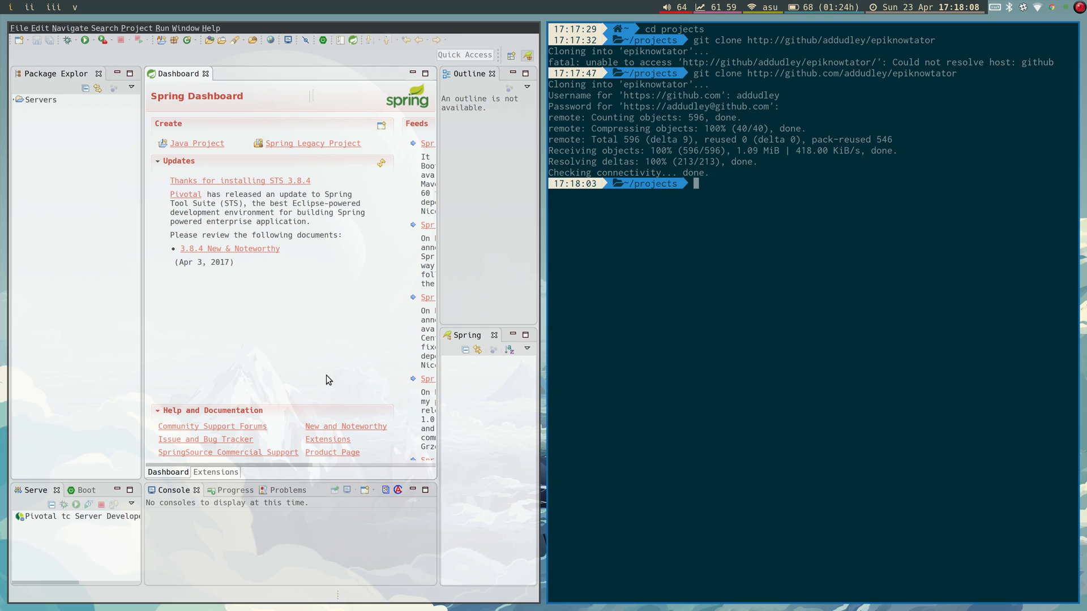
Enter the cloned epiknowtator folder and list its files.
{"action": "type", "text": "cd epi"}
{"action": "key", "text": "Tab"}
{"action": "key", "text": "Return"}
{"action": "type", "text": "ls"}
{"action": "key", "text": "Return"}
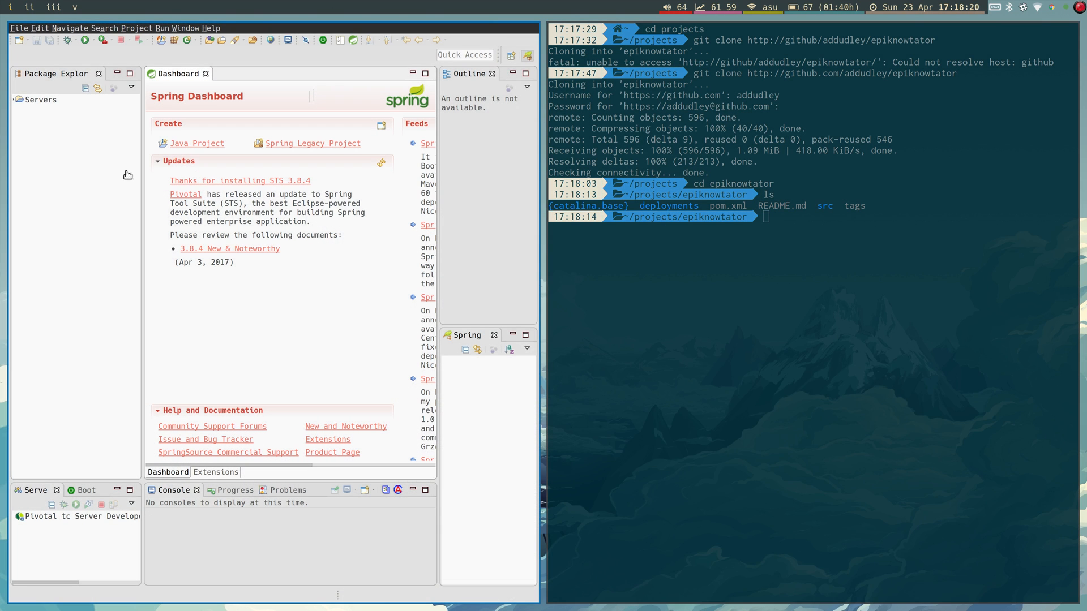
Import ~/projects/epiknowtator using File > Open Projects from File System.
{"action": "left_click", "coordinate": [58, 181]}
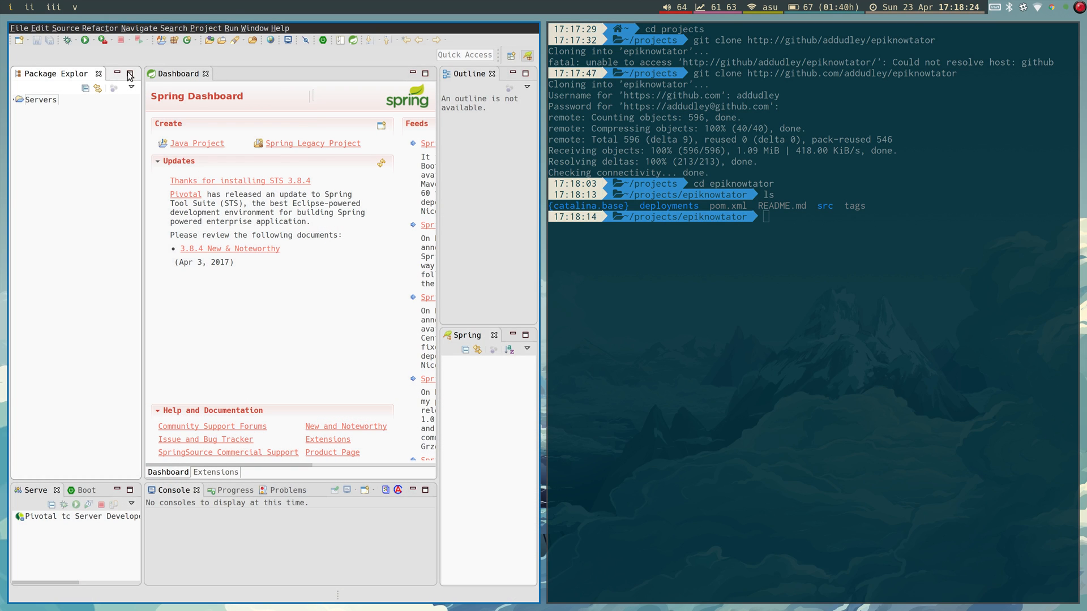
{"action": "left_click", "coordinate": [20, 29]}
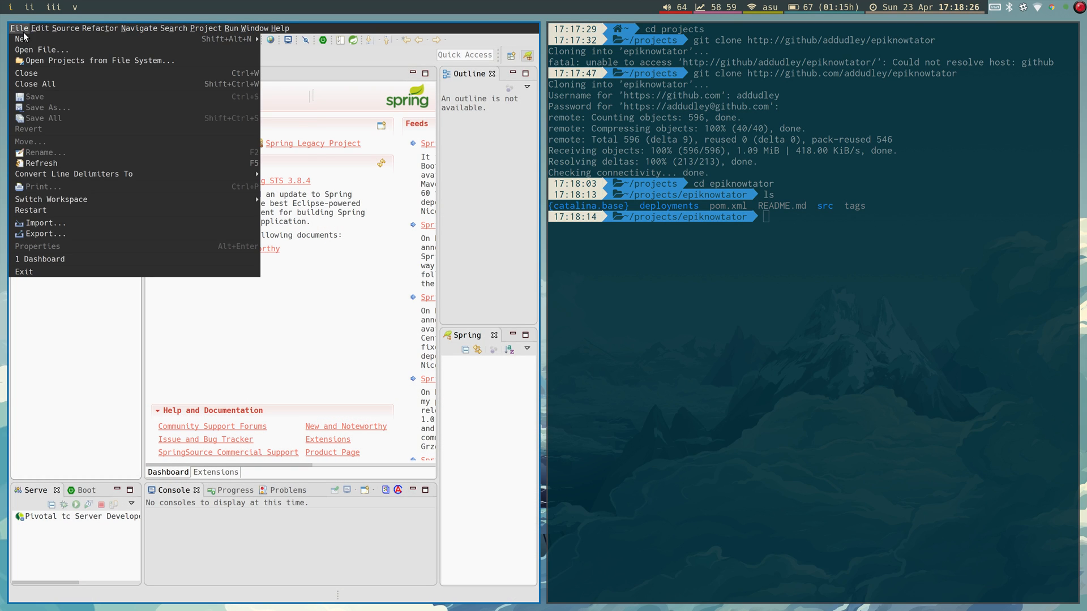
{"action": "left_click", "coordinate": [53, 61]}
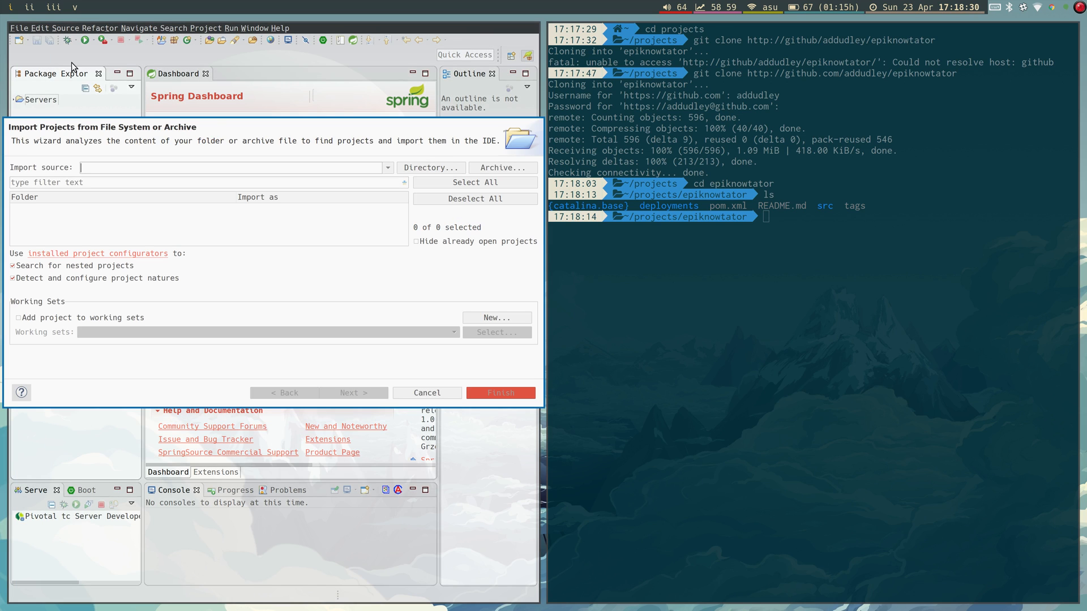
{"action": "left_click", "coordinate": [427, 168]}
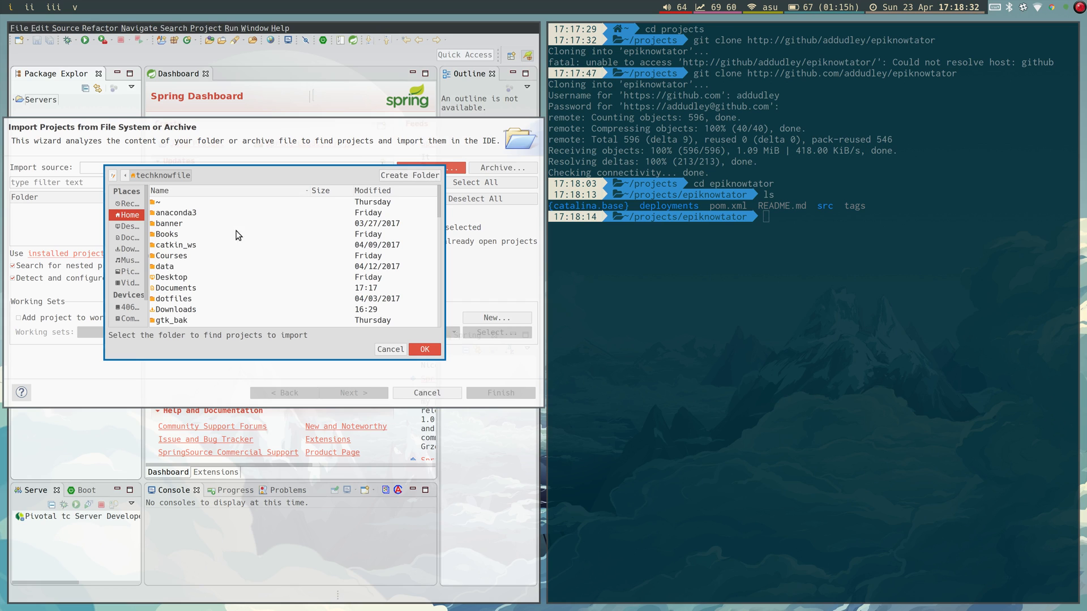
{"action": "scroll", "coordinate": [179, 281], "scroll_direction": "down", "scroll_amount": 3}
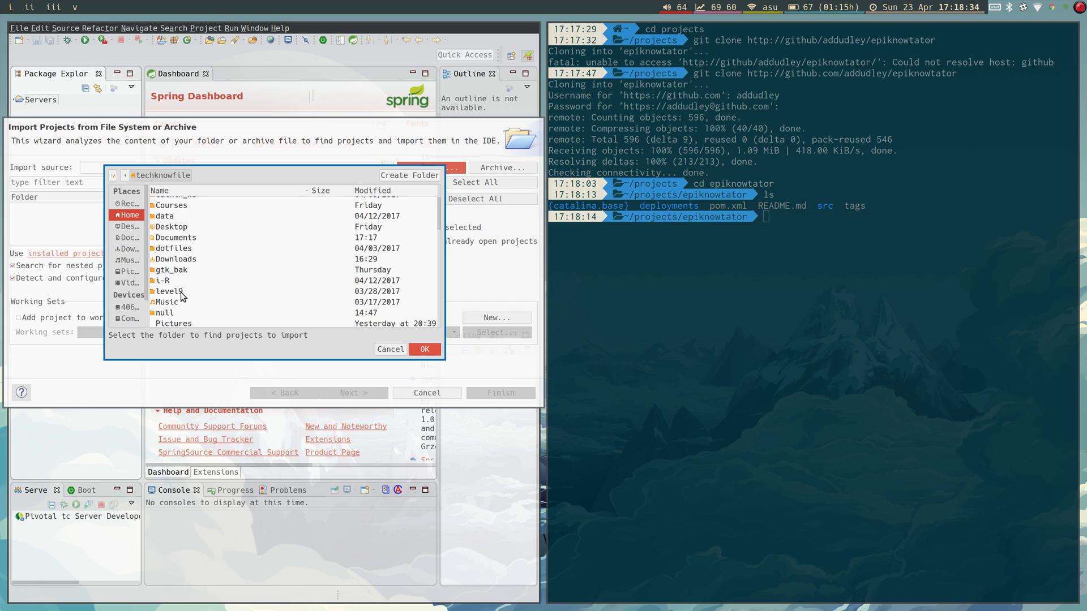
{"action": "left_click", "coordinate": [141, 216]}
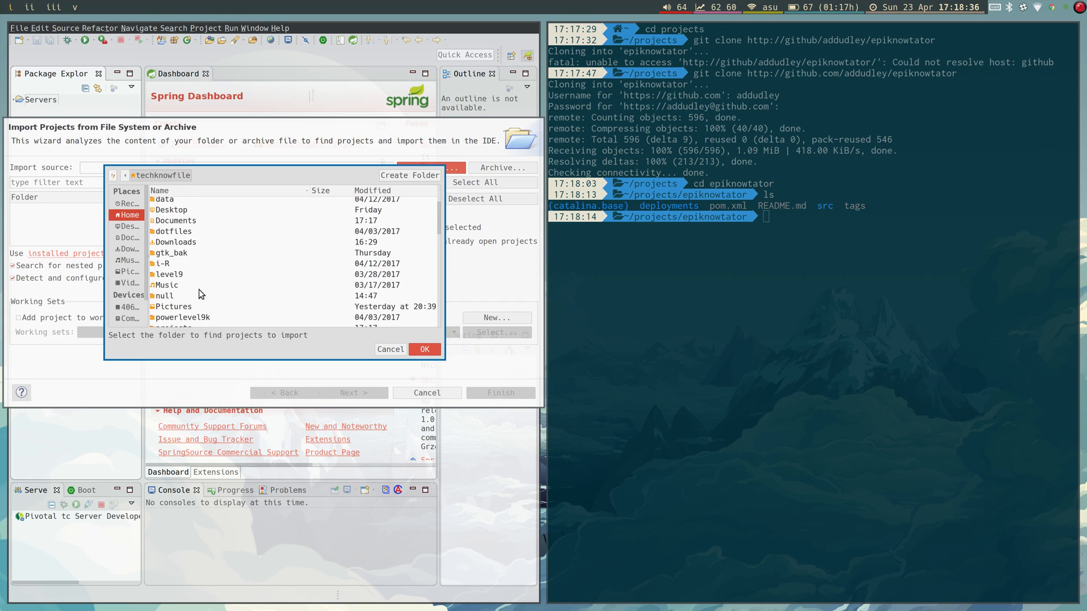
{"action": "scroll", "coordinate": [195, 260], "scroll_direction": "down", "scroll_amount": 3}
{"action": "double_click", "coordinate": [184, 312]}
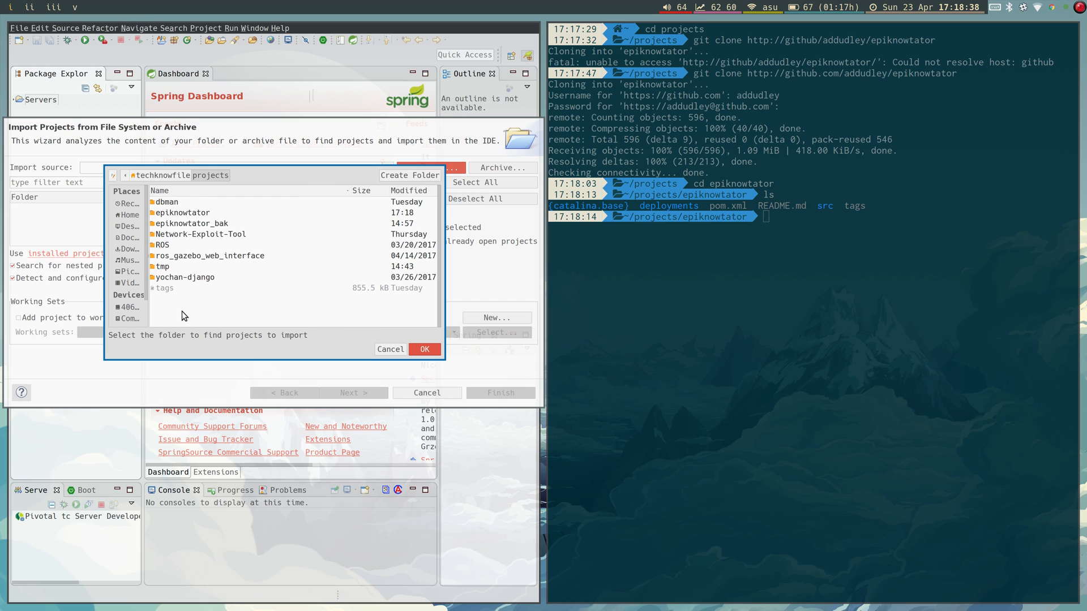
{"action": "double_click", "coordinate": [205, 214]}
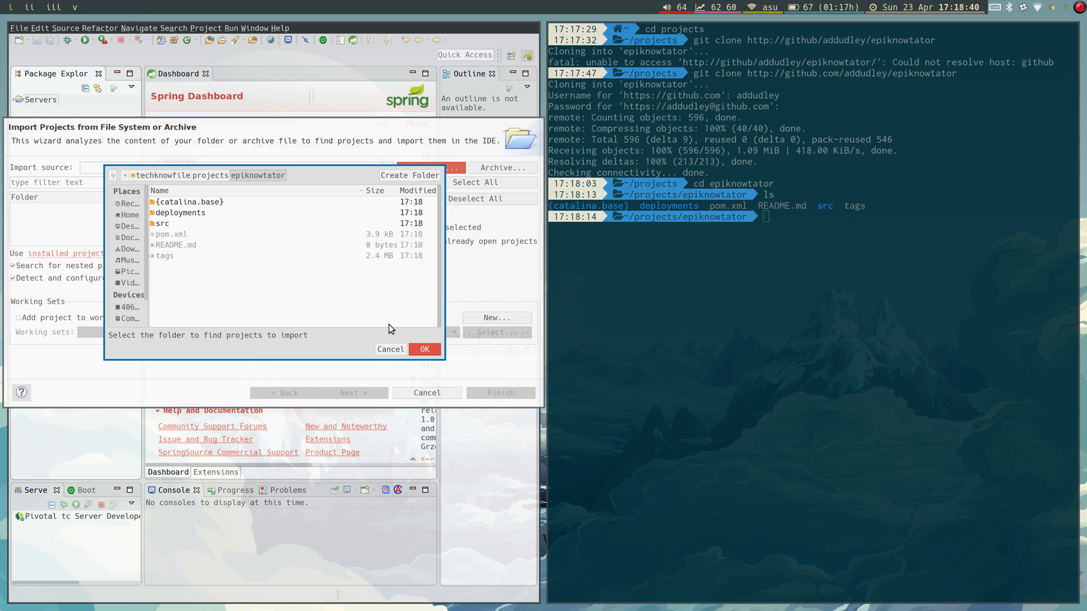
{"action": "left_click", "coordinate": [425, 352]}
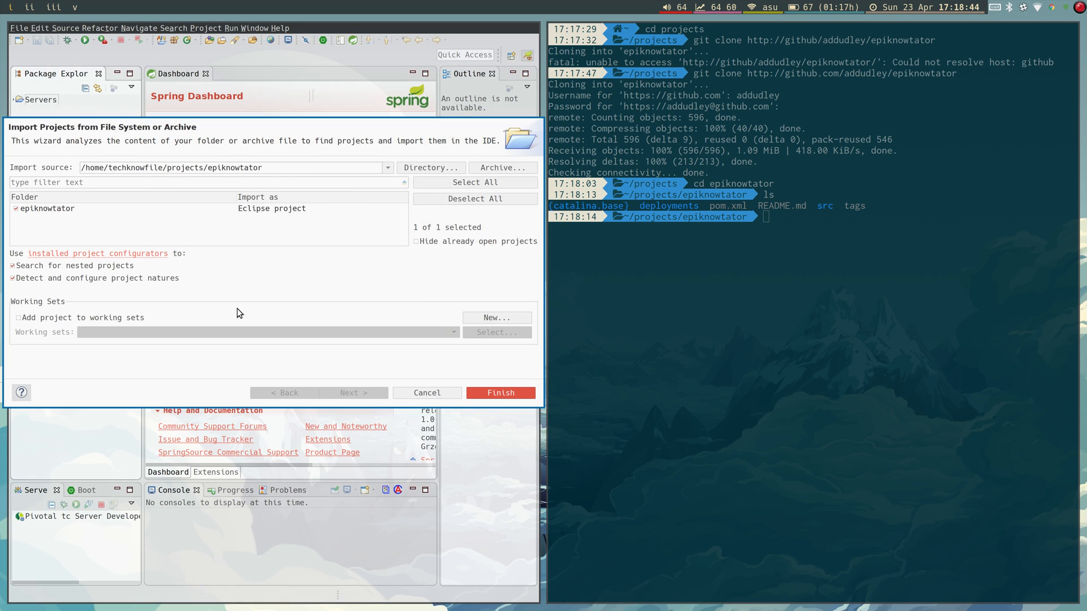
{"action": "left_click", "coordinate": [501, 391]}
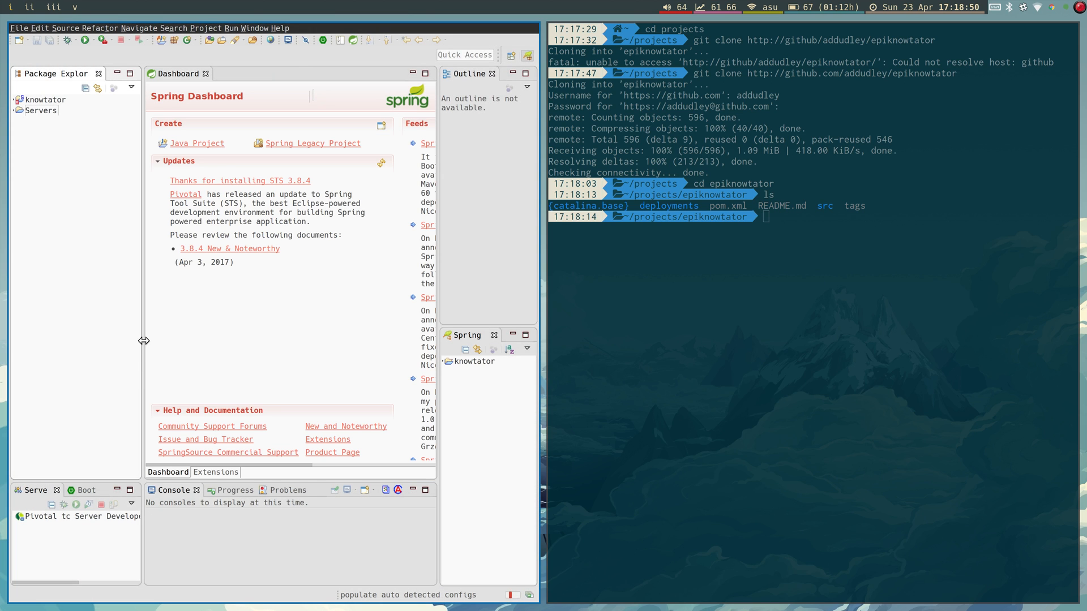
Widen the Package Explorer and expand knowtator > src/main/java > com.epifinder.controller.
{"action": "left_click_drag", "start_coordinate": [143, 339], "coordinate": [205, 350]}
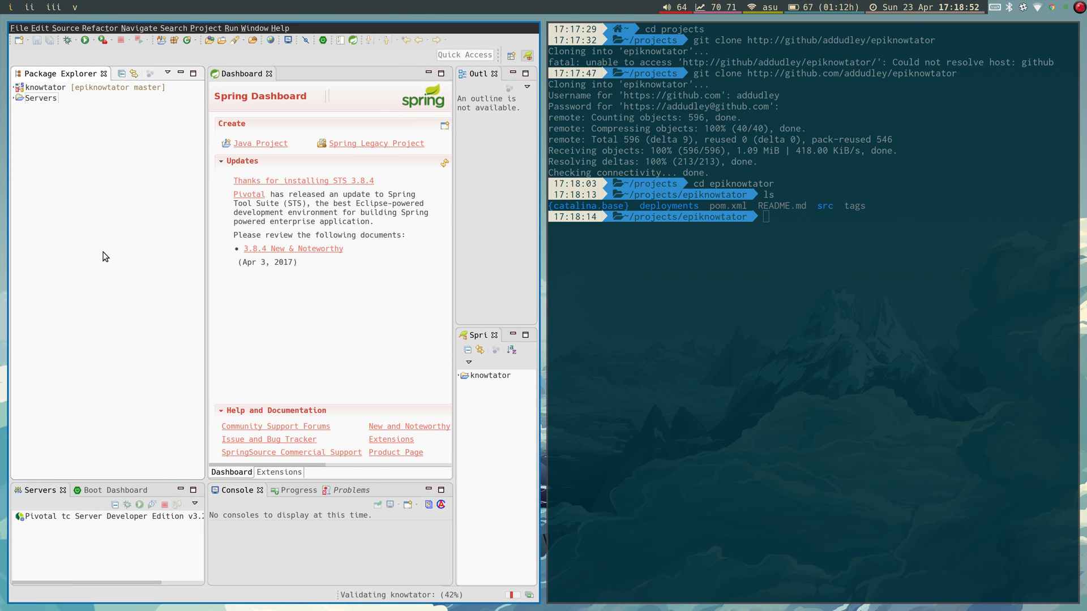
{"action": "left_click", "coordinate": [15, 89]}
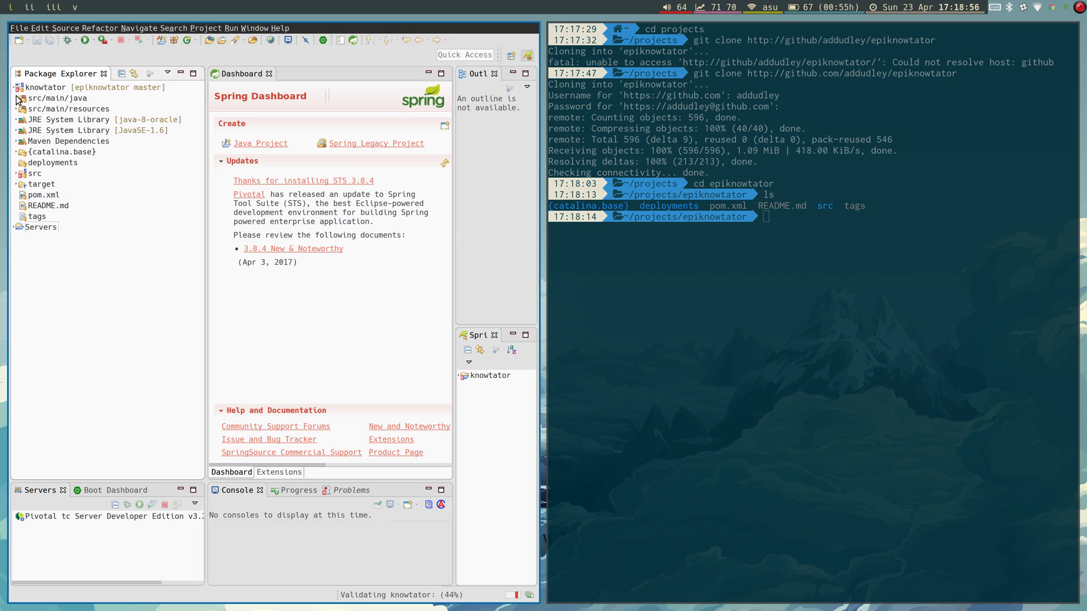
{"action": "left_click", "coordinate": [16, 98]}
{"action": "left_click", "coordinate": [19, 108]}
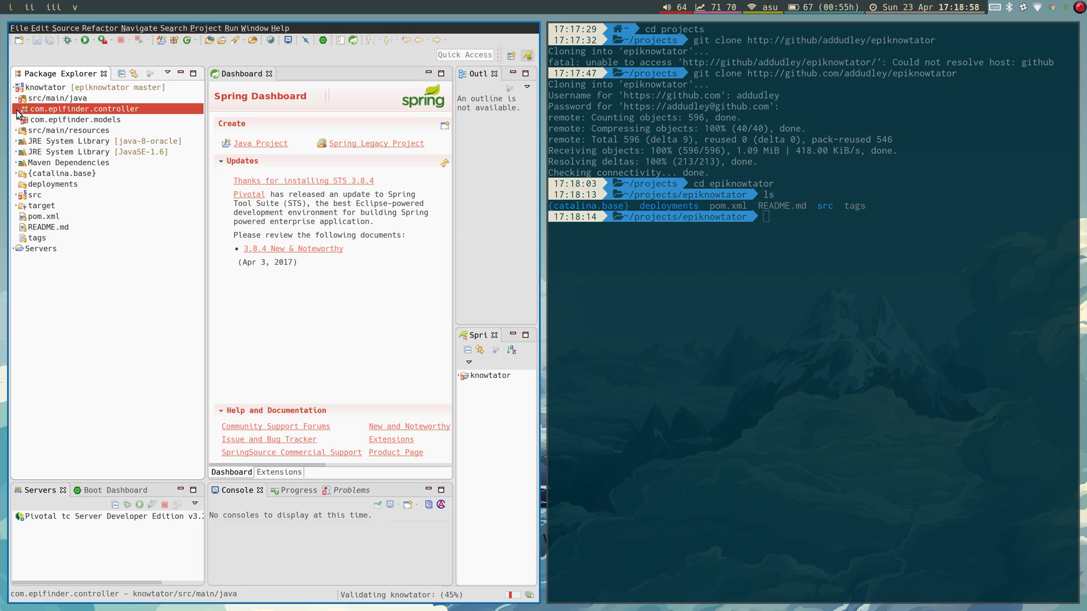
Open FileUploadController.java and unfold its imports to inspect the unresolved springframework errors.
{"action": "left_click", "coordinate": [40, 131]}
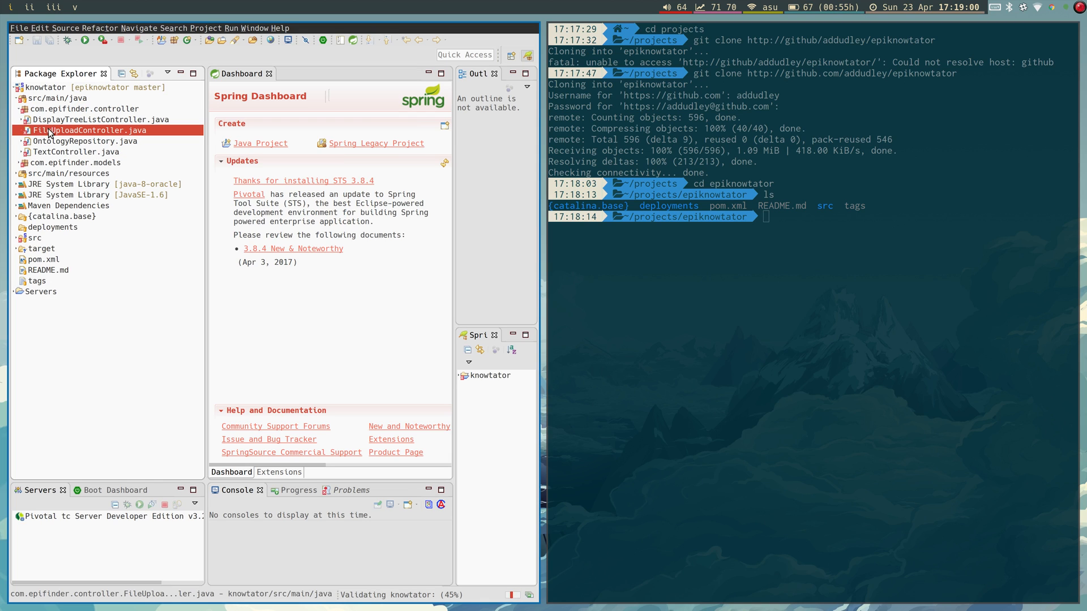
{"action": "double_click", "coordinate": [41, 136]}
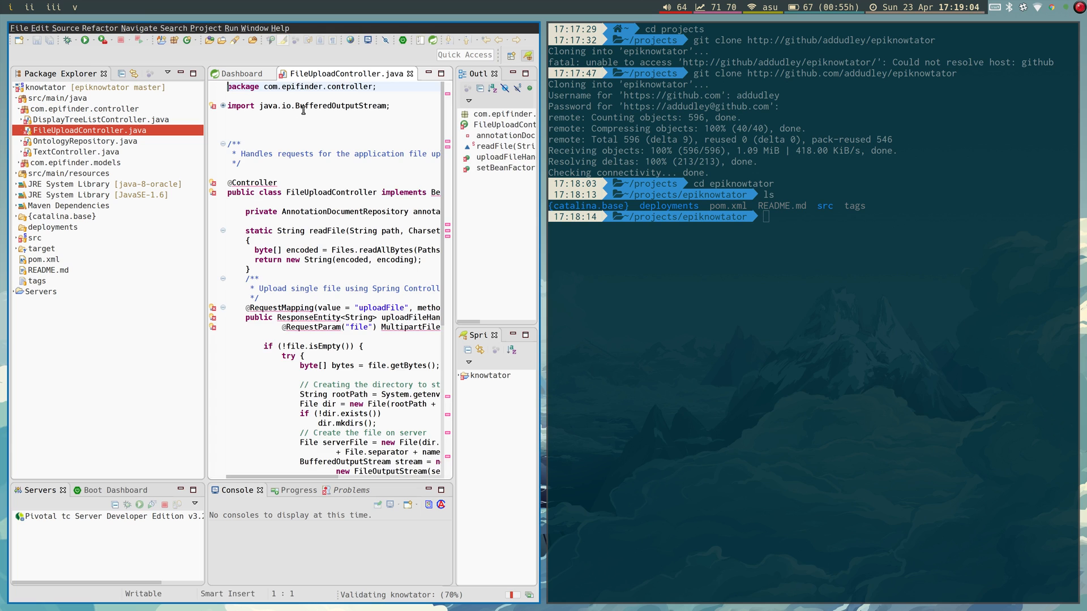
{"action": "left_click", "coordinate": [223, 105]}
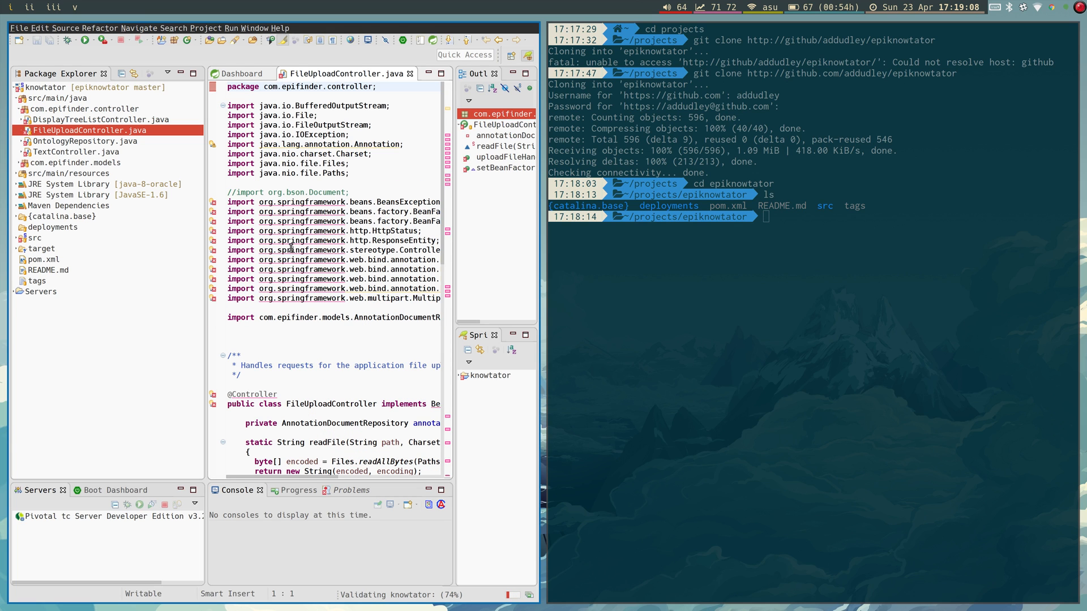
{"action": "mouse_move", "coordinate": [293, 251]}
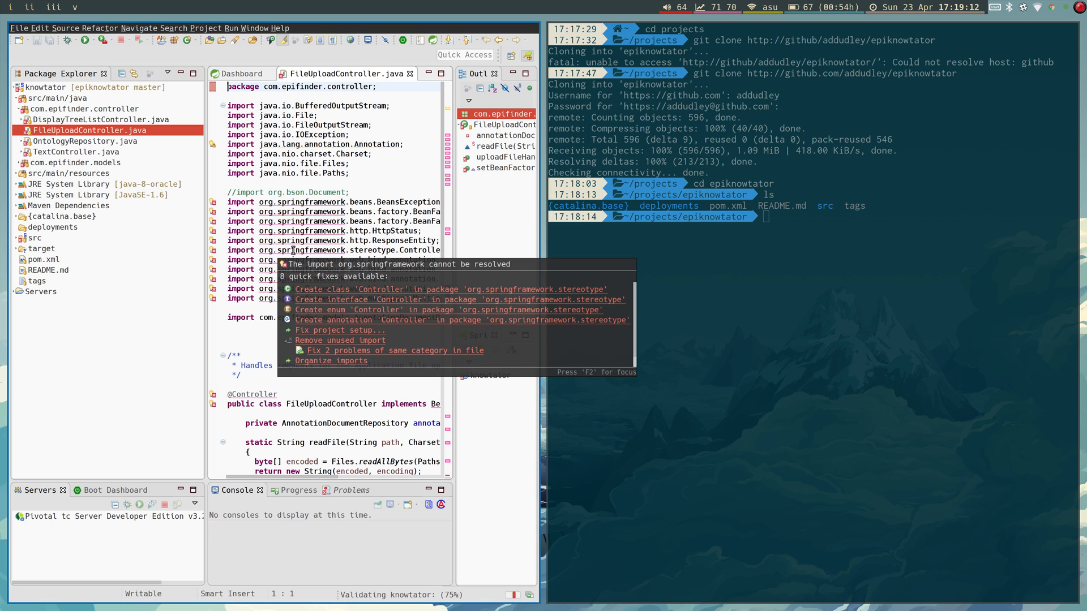
{"action": "left_click", "coordinate": [334, 115]}
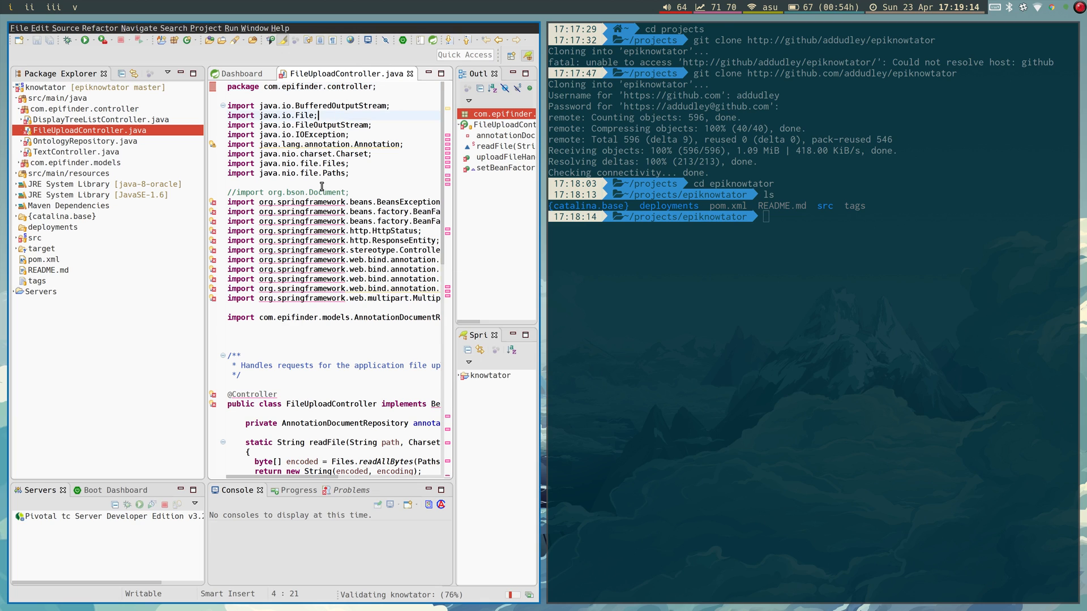
{"action": "left_click", "coordinate": [91, 545]}
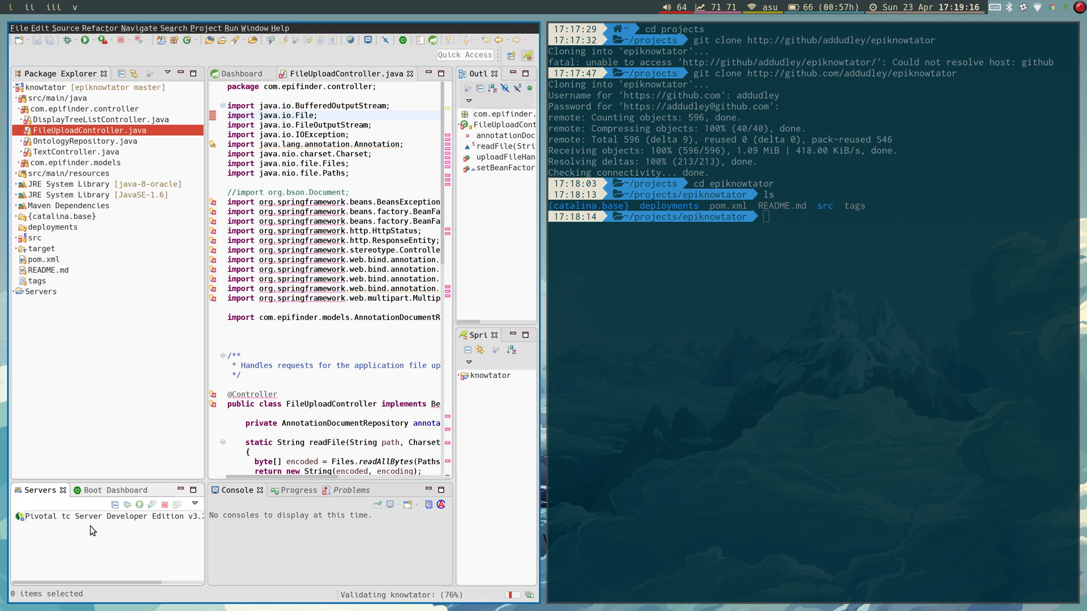
Choose New > Server from the Servers view's context menu.
{"action": "right_click", "coordinate": [85, 572]}
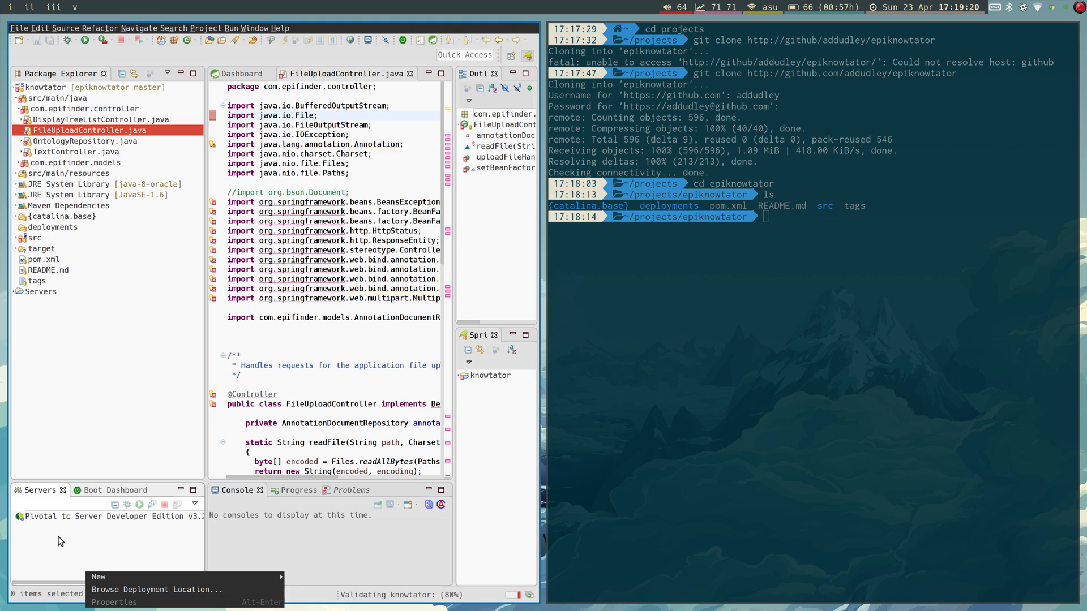
{"action": "left_click", "coordinate": [84, 567]}
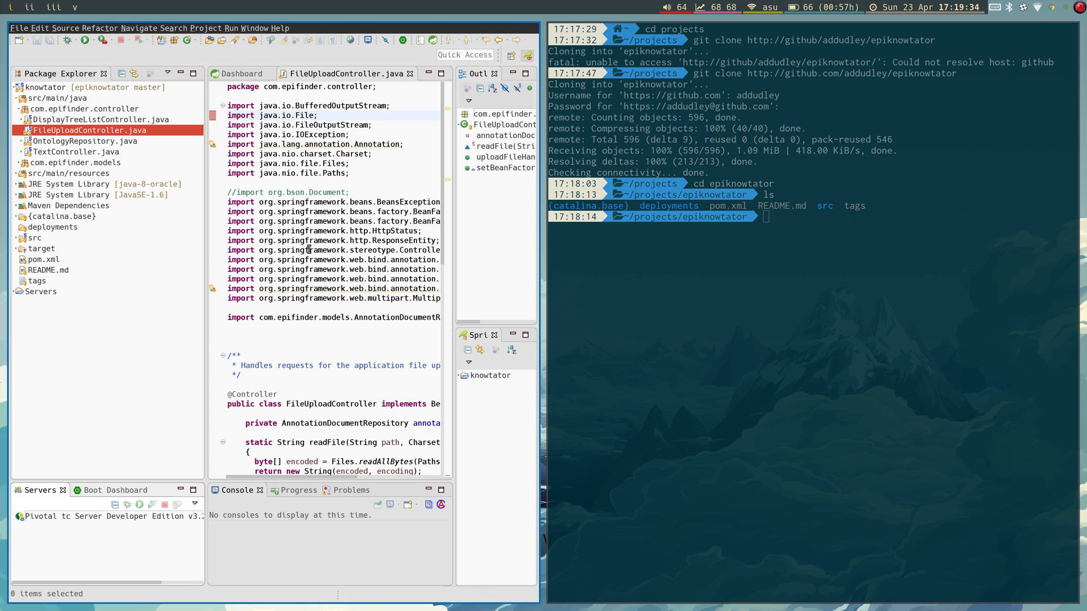
{"action": "left_click", "coordinate": [309, 335]}
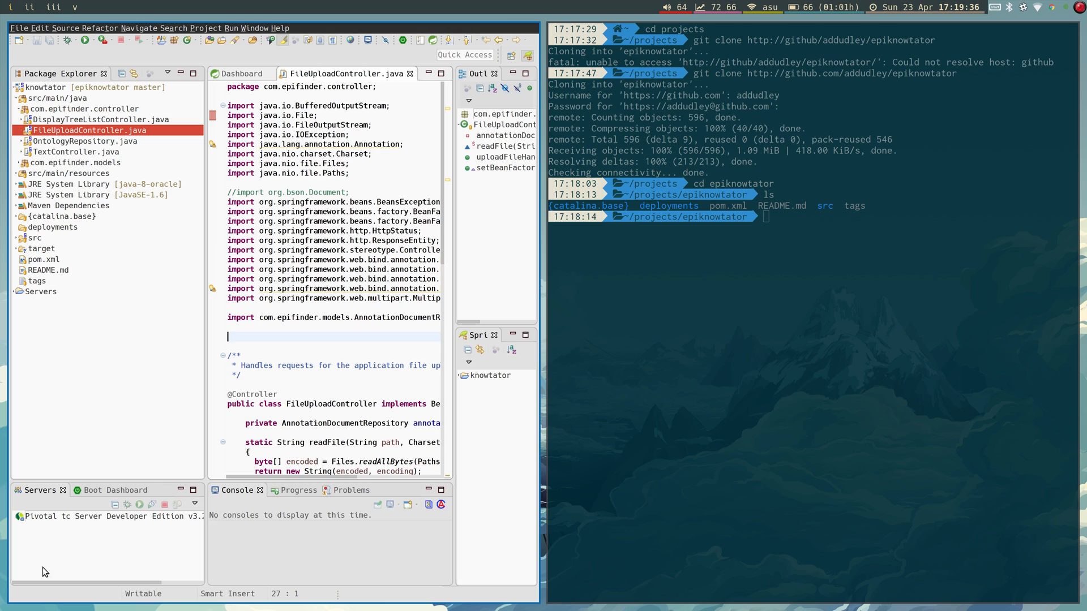
{"action": "right_click", "coordinate": [65, 554]}
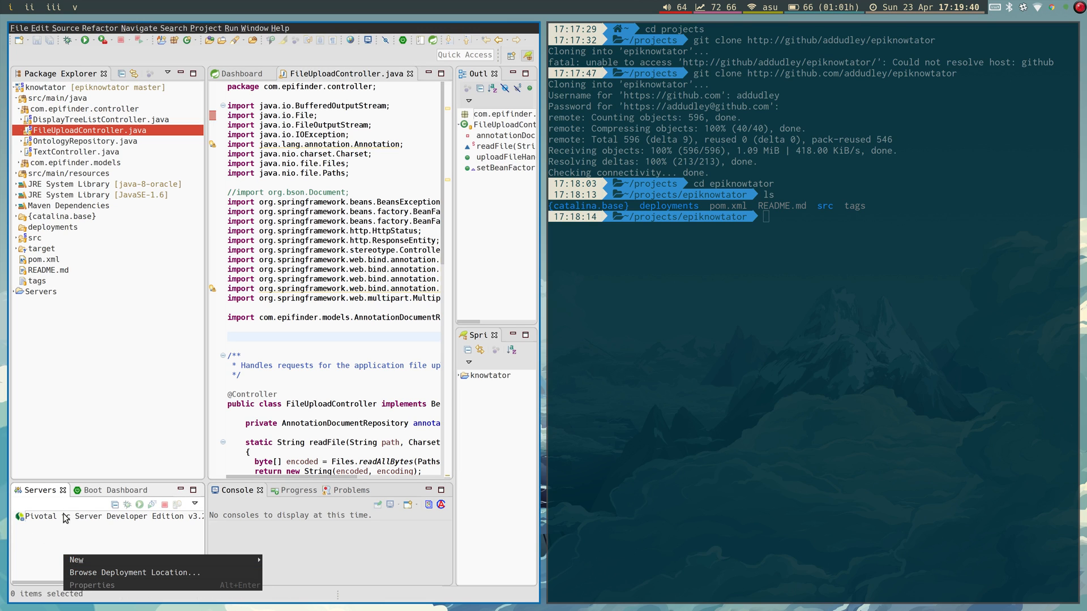
{"action": "mouse_move", "coordinate": [107, 562]}
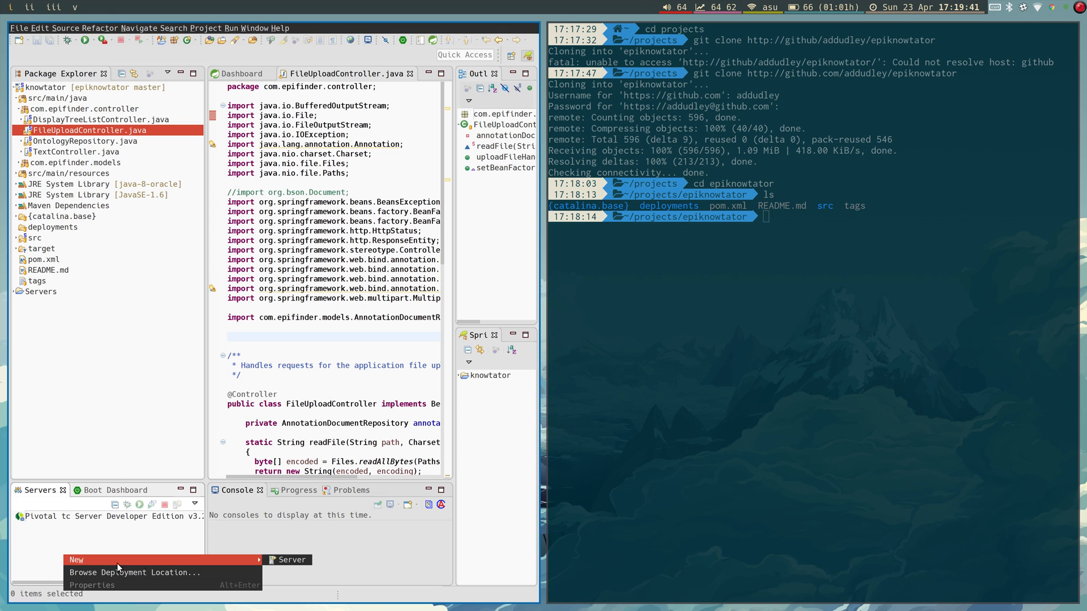
{"action": "left_click", "coordinate": [294, 563]}
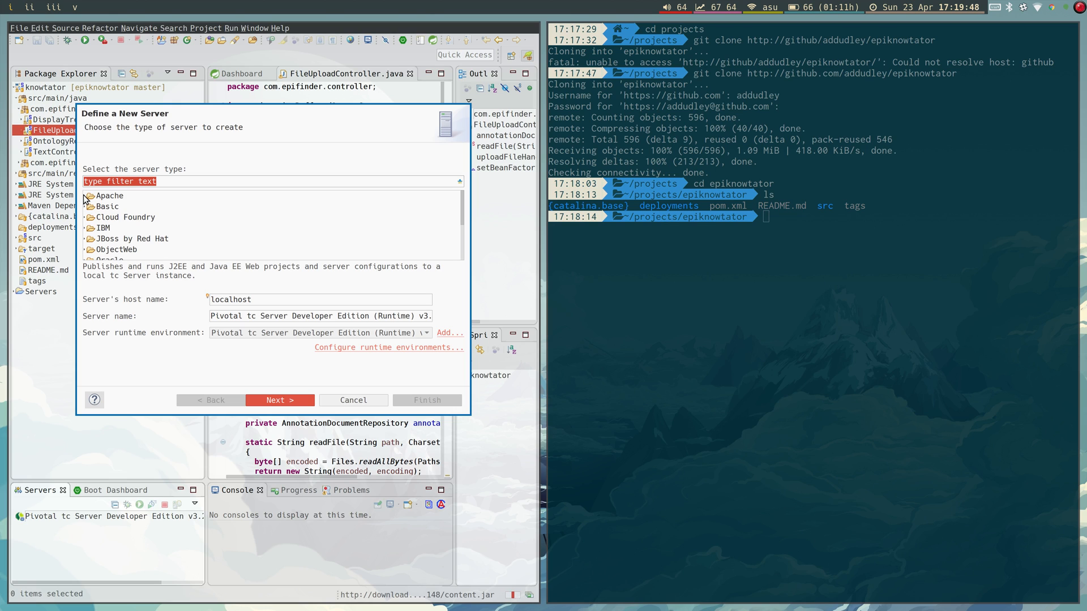
Pick Tomcat v7.0 Server under Apache as the new server type and continue.
{"action": "left_click", "coordinate": [85, 197]}
{"action": "scroll", "coordinate": [150, 238], "scroll_direction": "down", "scroll_amount": 4}
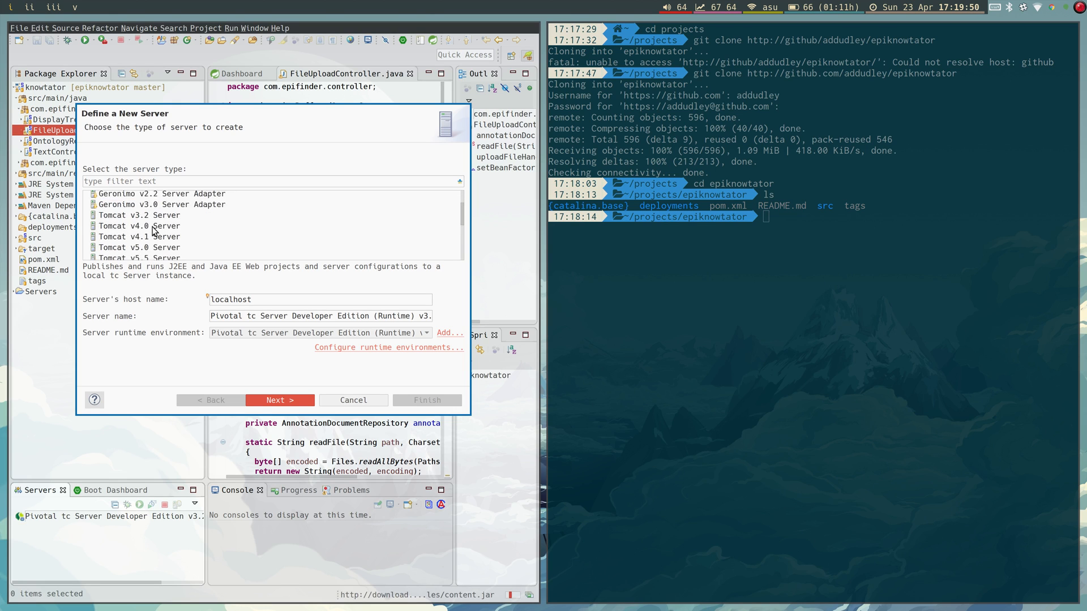
{"action": "left_click", "coordinate": [136, 226]}
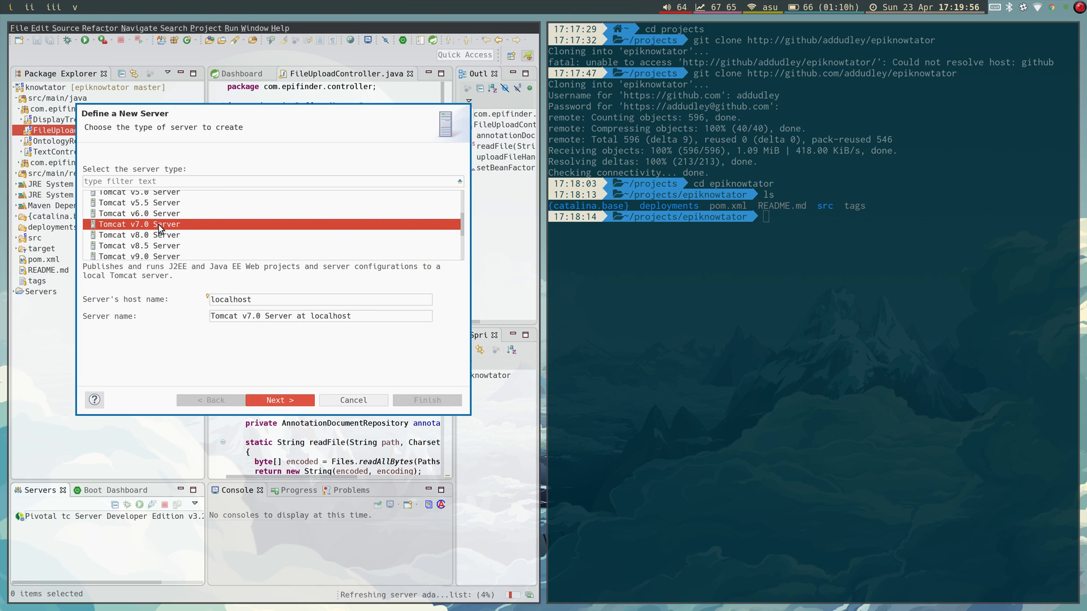
{"action": "left_click", "coordinate": [280, 400]}
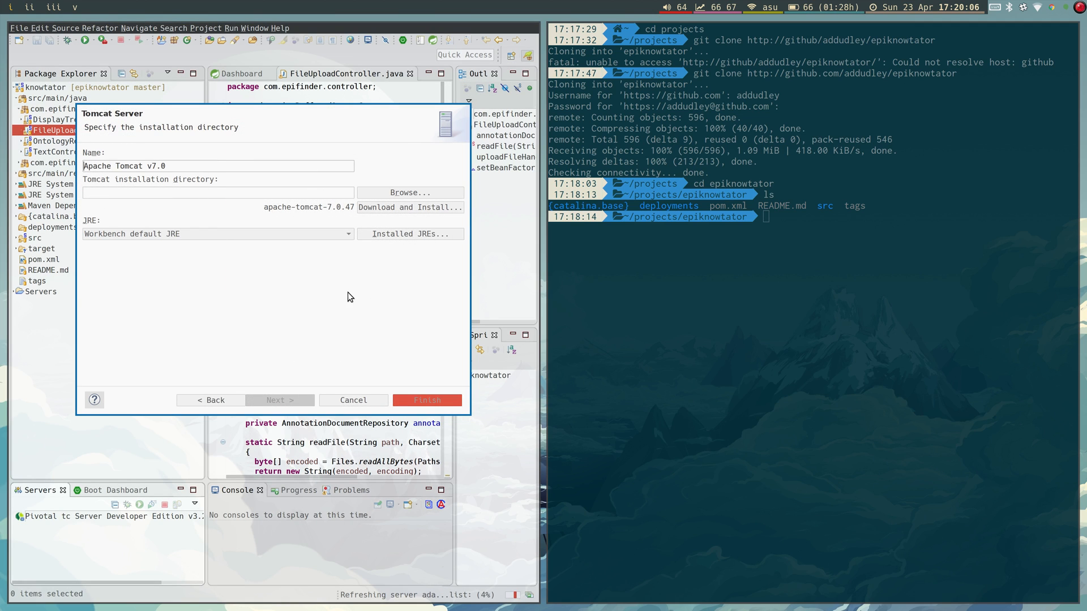
Try the Tomcat download-and-install option, accept the Apache license, and browse to the tomcat folder.
{"action": "left_click", "coordinate": [378, 208]}
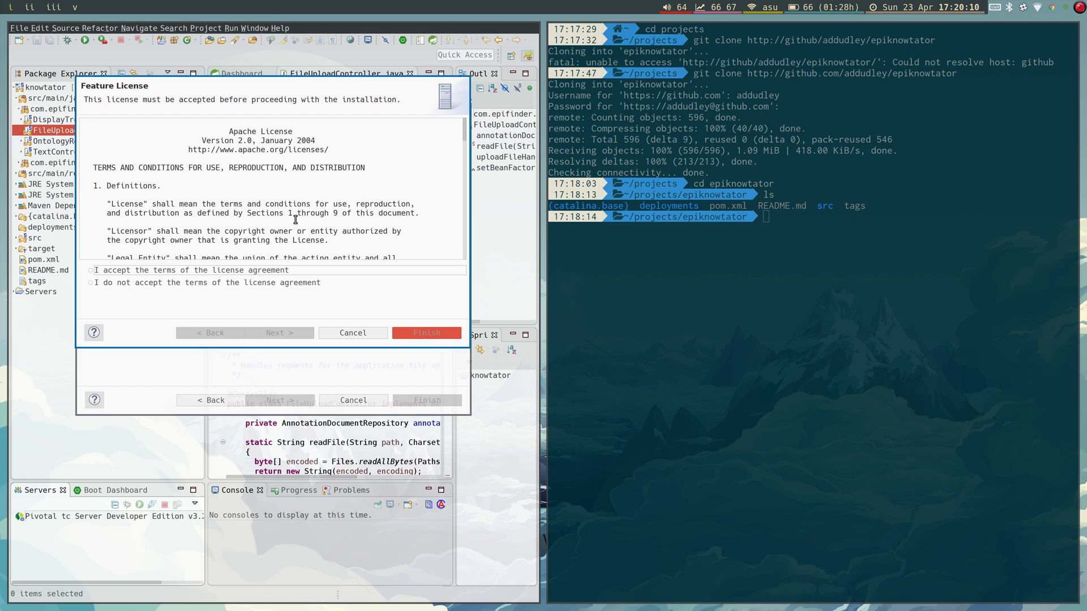
{"action": "left_click", "coordinate": [129, 272]}
{"action": "left_click", "coordinate": [419, 331]}
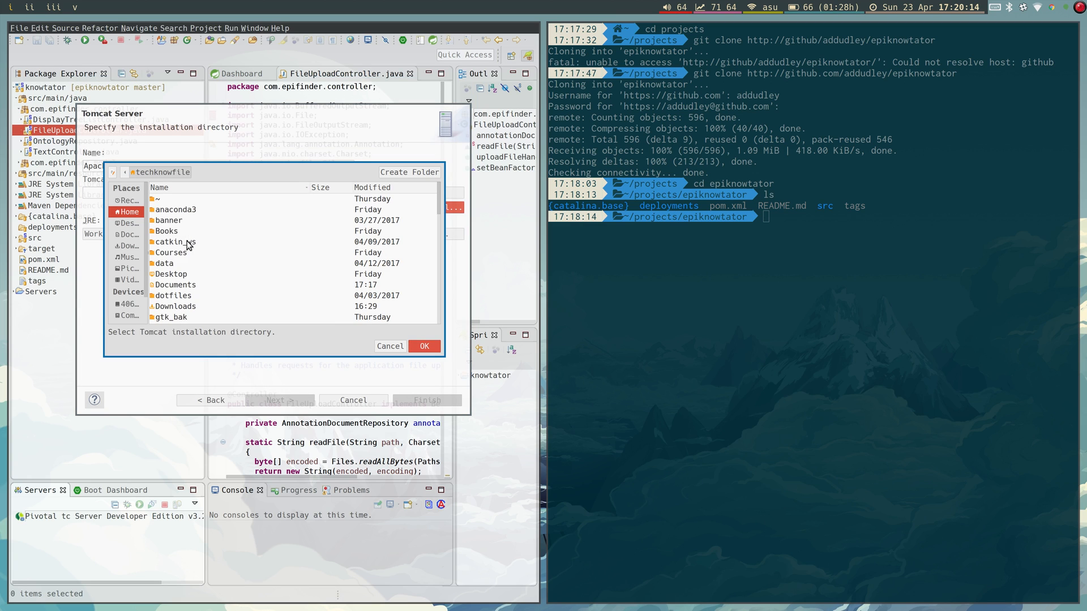
{"action": "scroll", "coordinate": [265, 263], "scroll_direction": "down", "scroll_amount": 3}
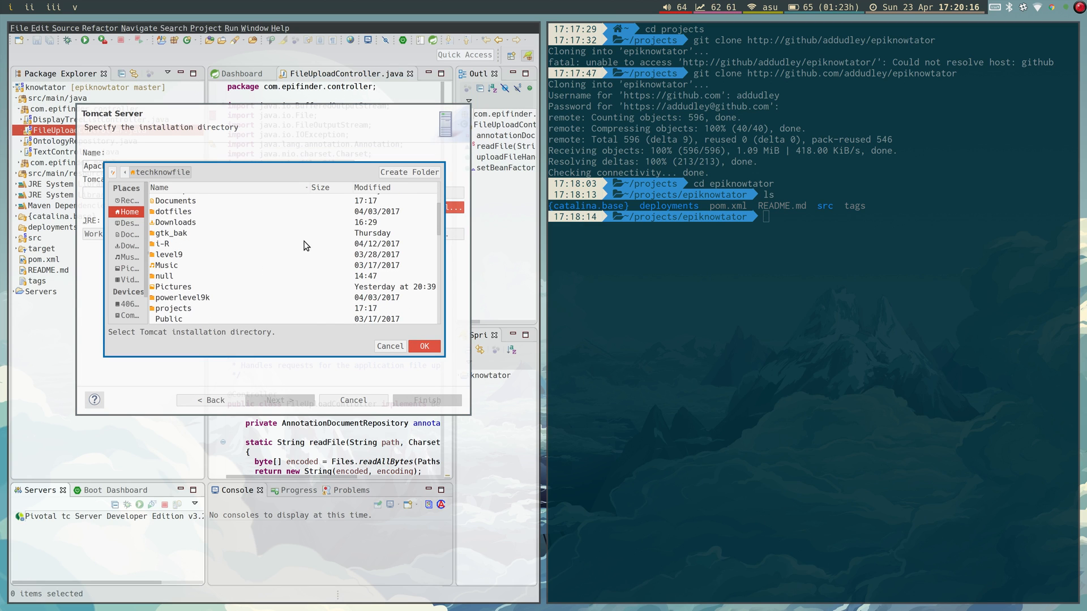
{"action": "scroll", "coordinate": [272, 249], "scroll_direction": "down", "scroll_amount": 3}
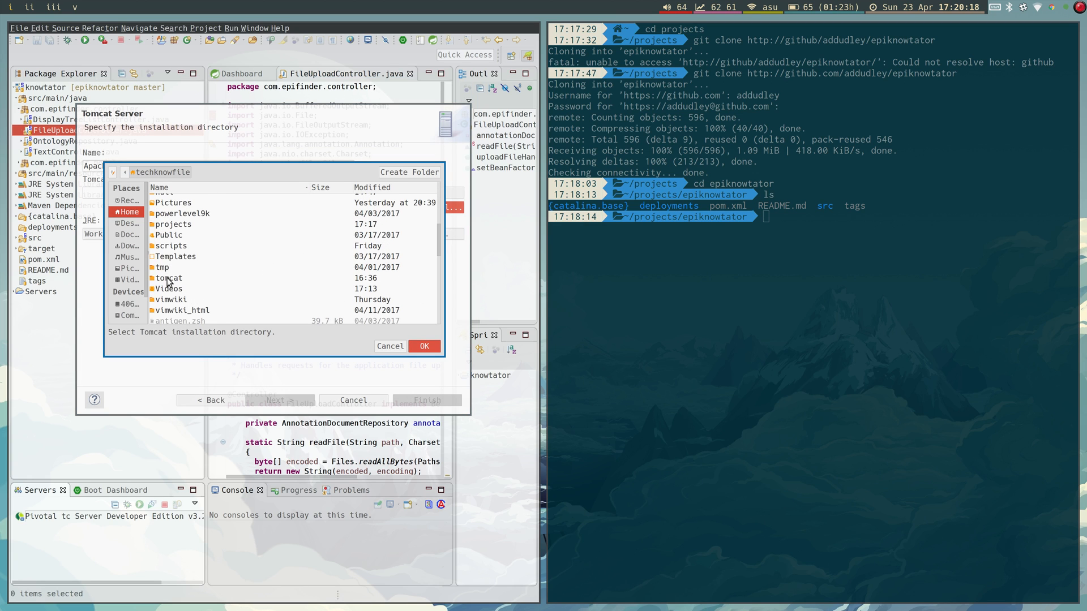
{"action": "left_click", "coordinate": [170, 279]}
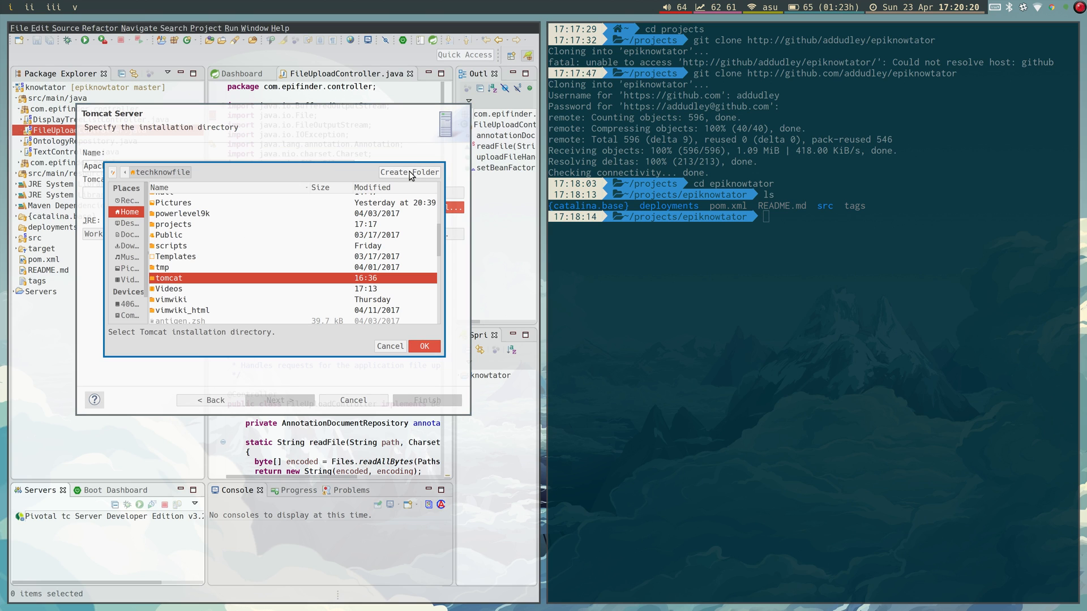
{"action": "double_click", "coordinate": [246, 279]}
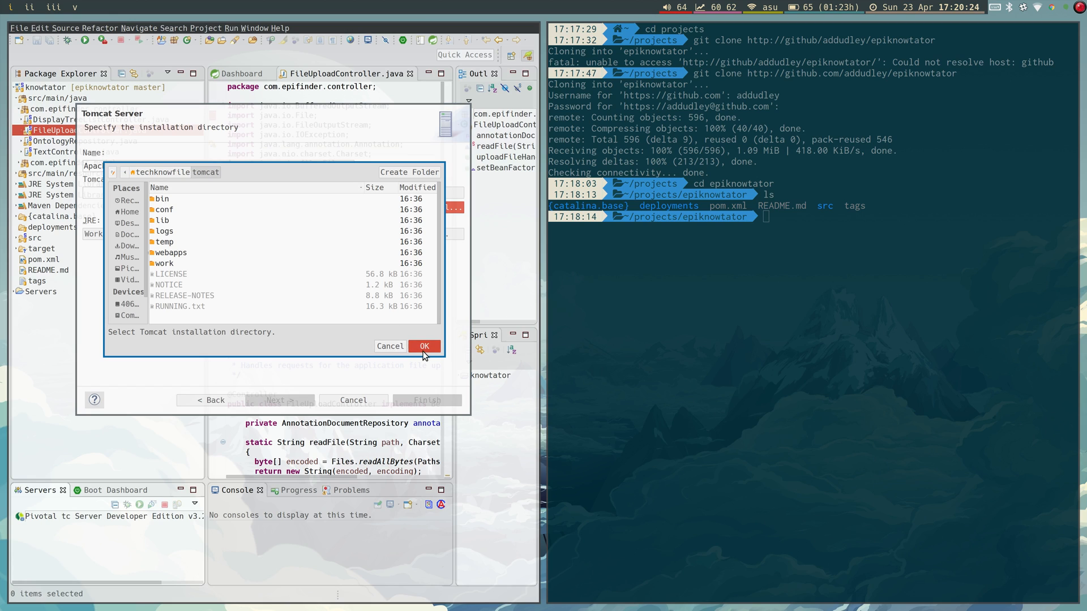
{"action": "left_click", "coordinate": [390, 346]}
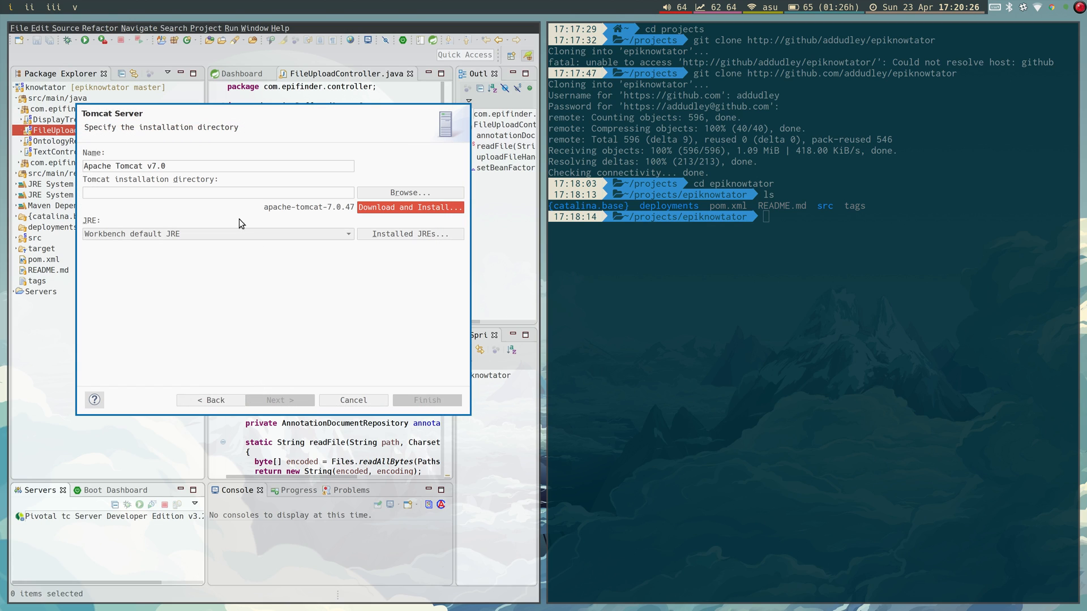
Set the installation directory to /home/techknowfile/tomcat and keep the workbench default JRE.
{"action": "left_click", "coordinate": [291, 192]}
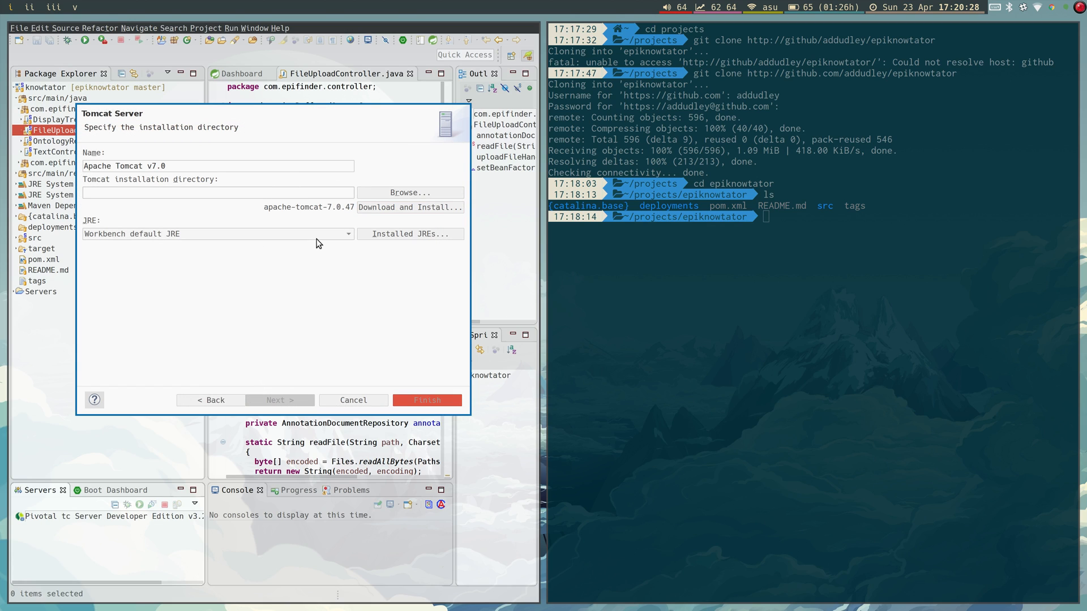
{"action": "type", "text": "/home"}
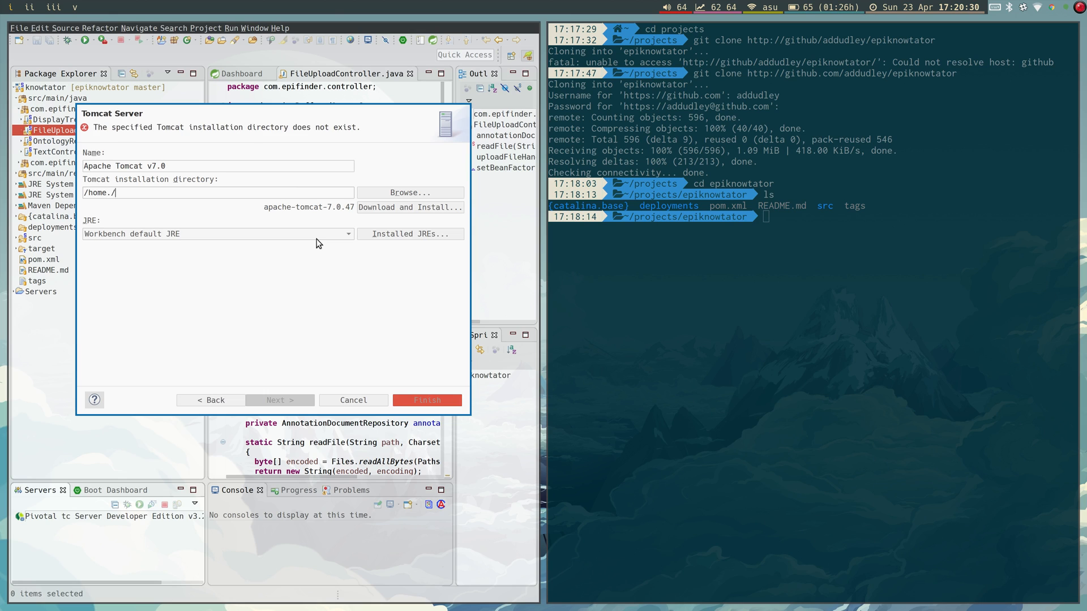
{"action": "type", "text": "/techknowfile/tomcat"}
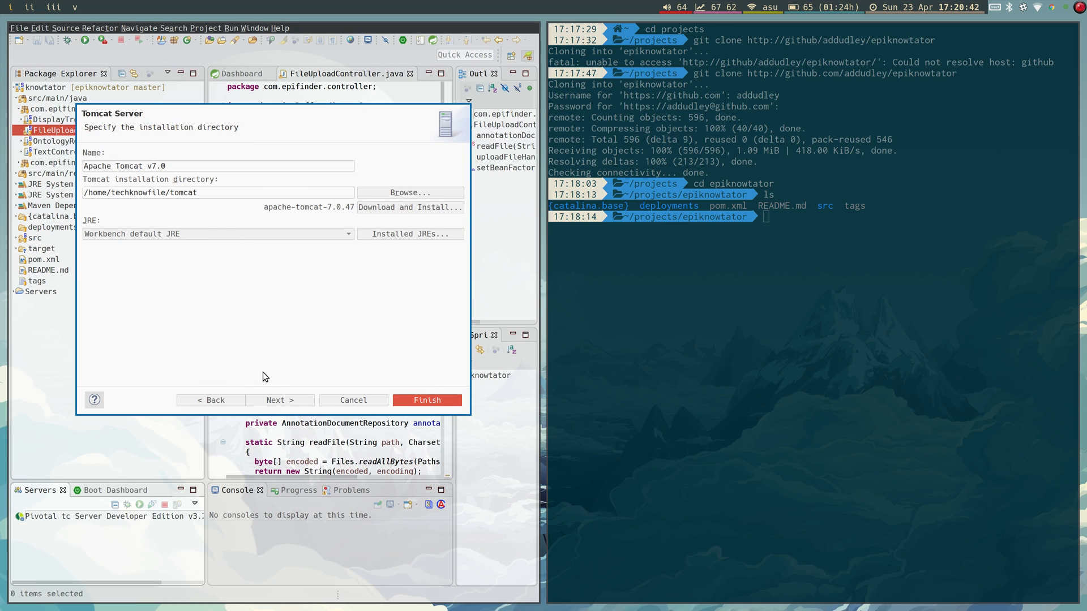
{"action": "left_click", "coordinate": [232, 229]}
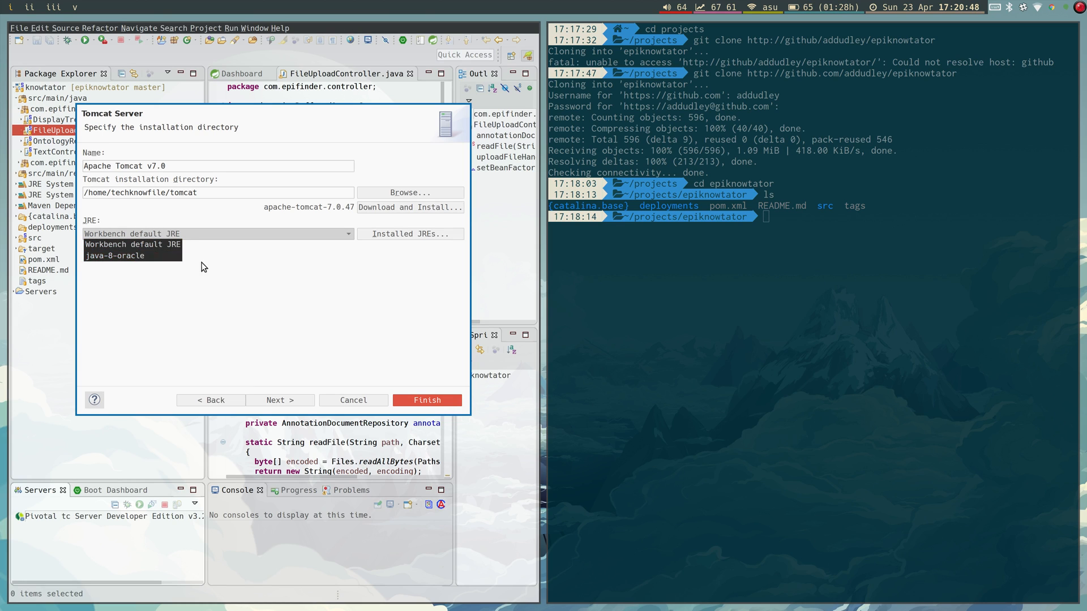
{"action": "left_click", "coordinate": [236, 247]}
{"action": "left_click", "coordinate": [234, 233]}
{"action": "left_click", "coordinate": [154, 243]}
{"action": "left_click", "coordinate": [151, 235]}
{"action": "left_click", "coordinate": [290, 257]}
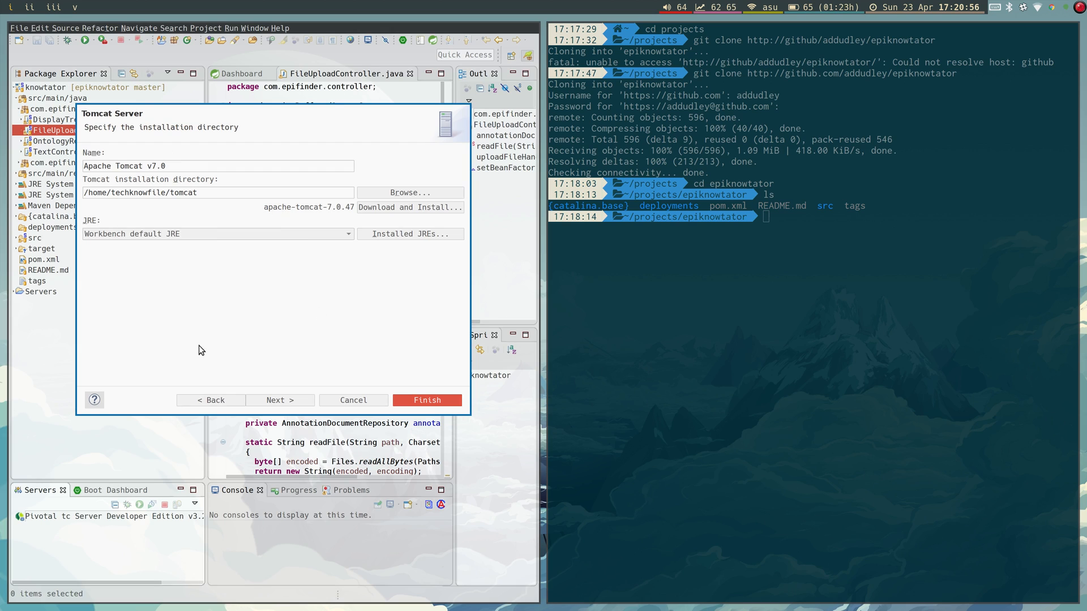
{"action": "left_click", "coordinate": [290, 403]}
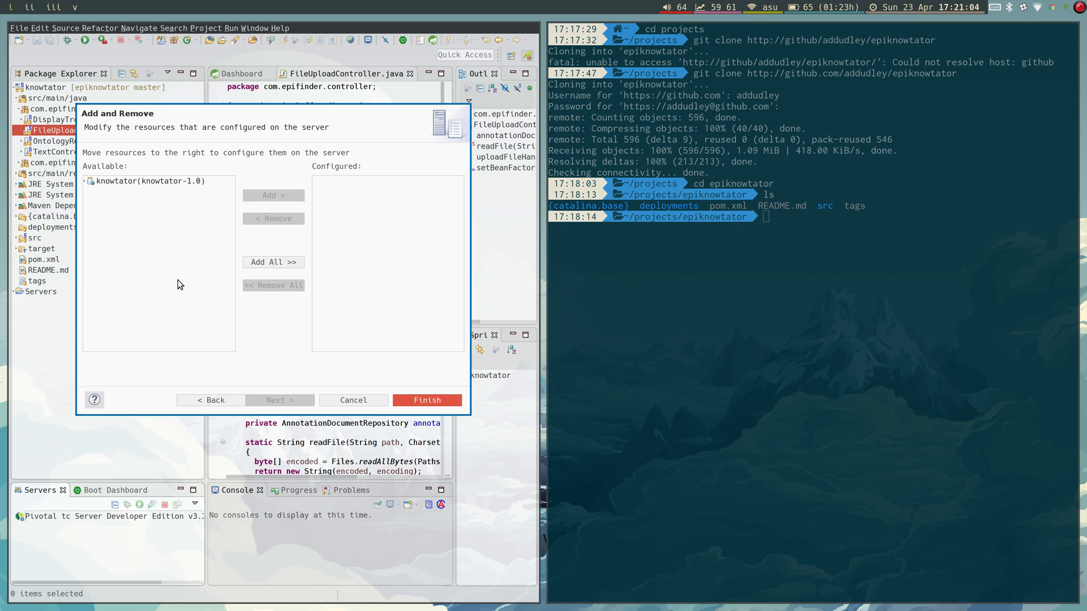
Add knowtator (knowtator-1.0) to the server's configured resources and finish the wizard.
{"action": "left_click", "coordinate": [118, 185]}
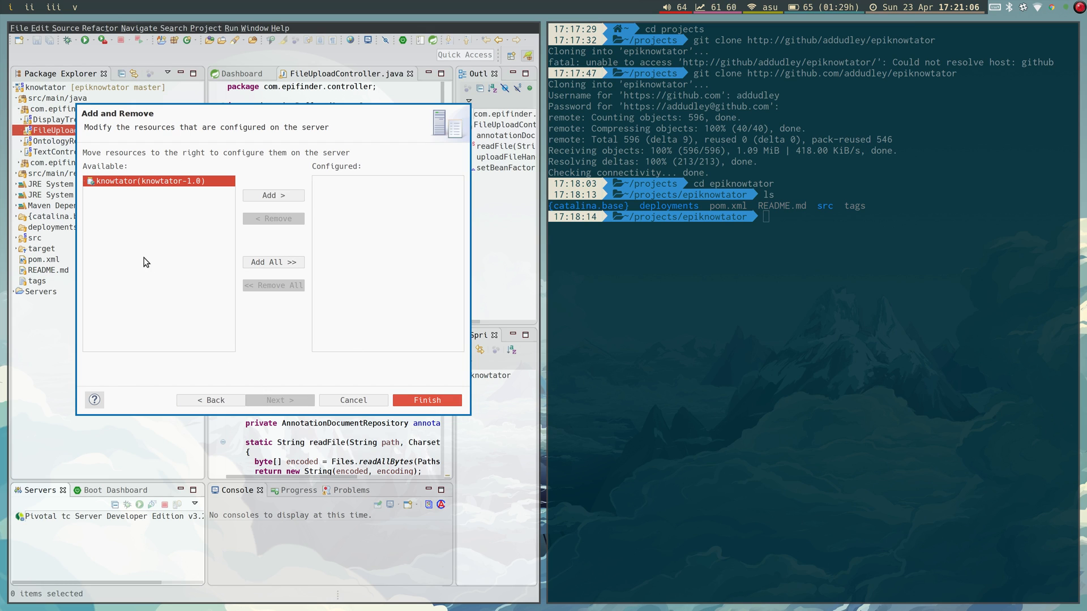
{"action": "left_click", "coordinate": [274, 196]}
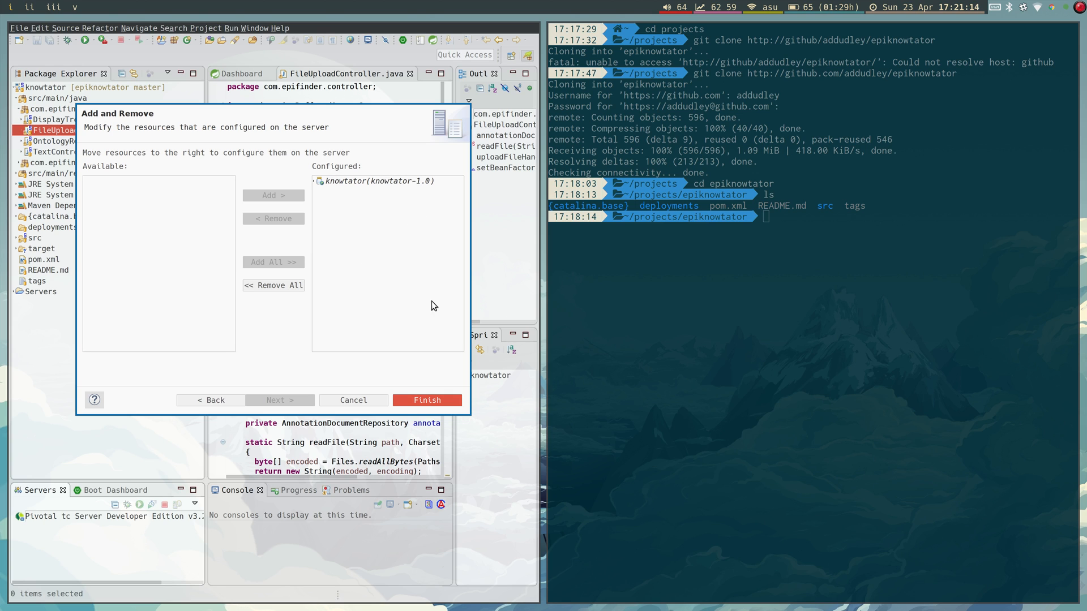
{"action": "left_click", "coordinate": [406, 398]}
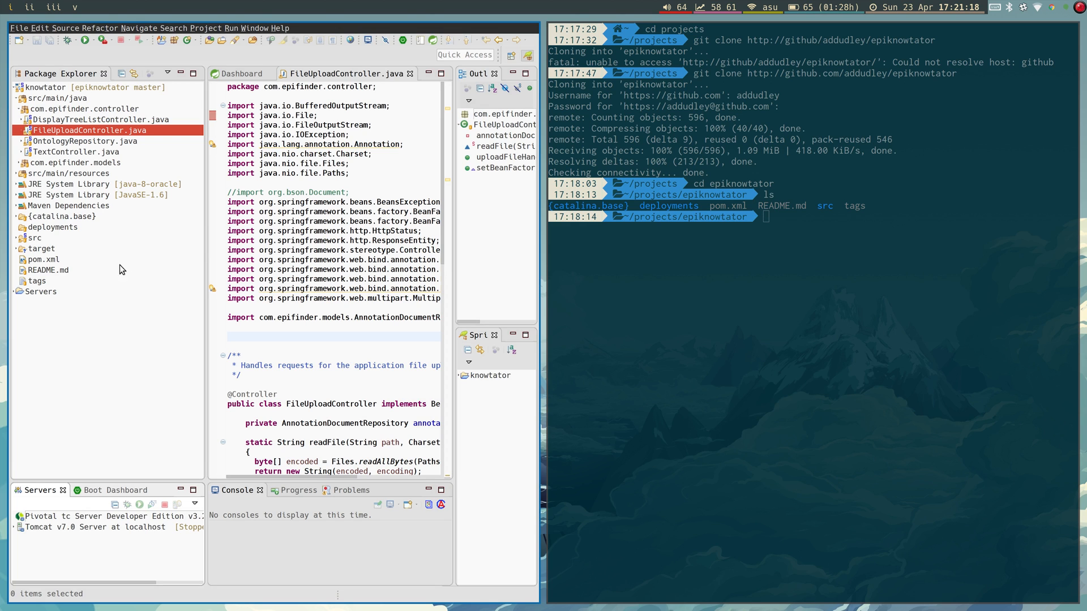
Inspect the Apache Tomcat type in the Run Configurations manager, then dismiss it.
{"action": "left_click", "coordinate": [232, 28]}
{"action": "left_click", "coordinate": [271, 85]}
{"action": "left_click", "coordinate": [115, 152]}
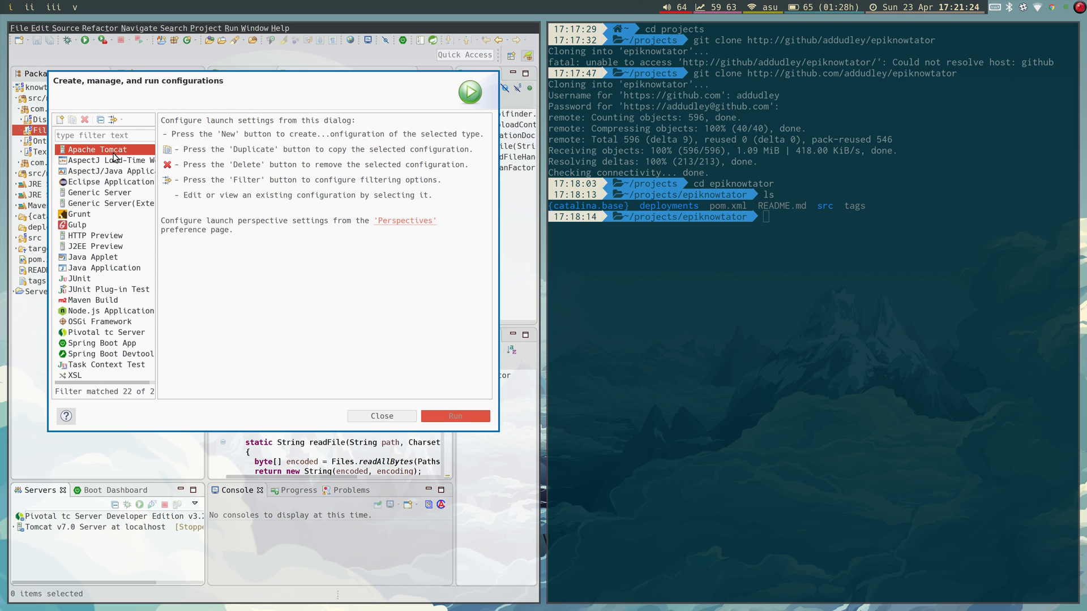
{"action": "left_click", "coordinate": [381, 416]}
Run the knowtator project on the Tomcat v7.0 Server at localhost.
{"action": "left_click", "coordinate": [382, 416]}
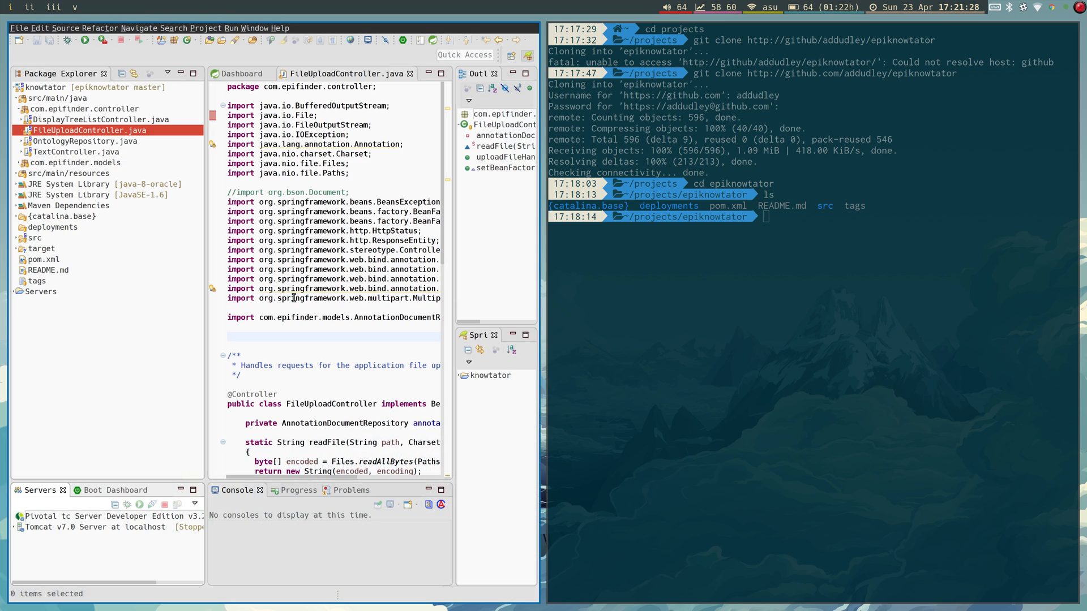
{"action": "left_click", "coordinate": [106, 88]}
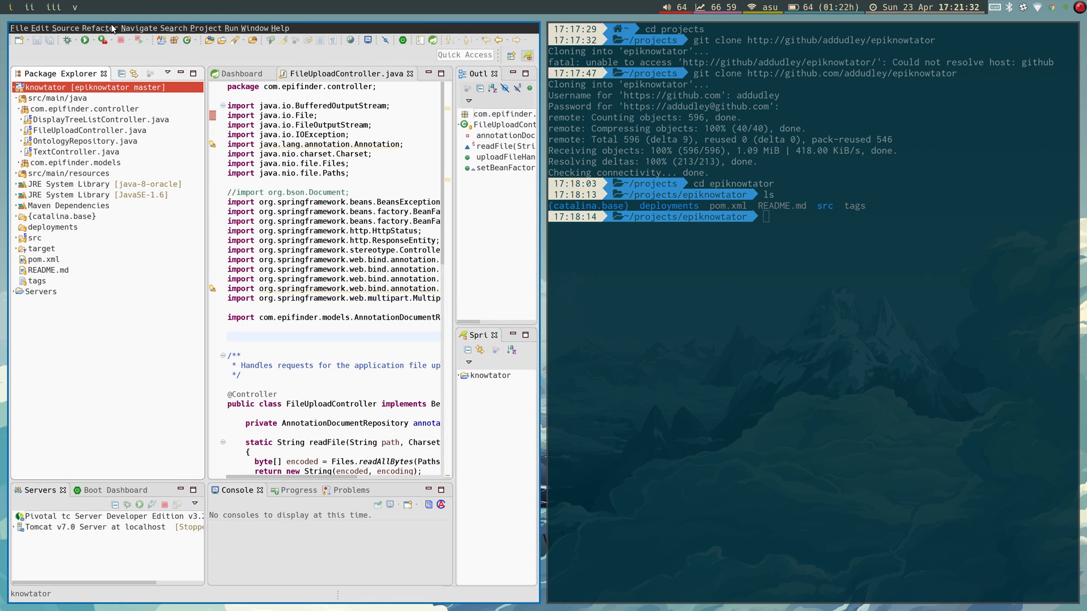
{"action": "left_click", "coordinate": [85, 41]}
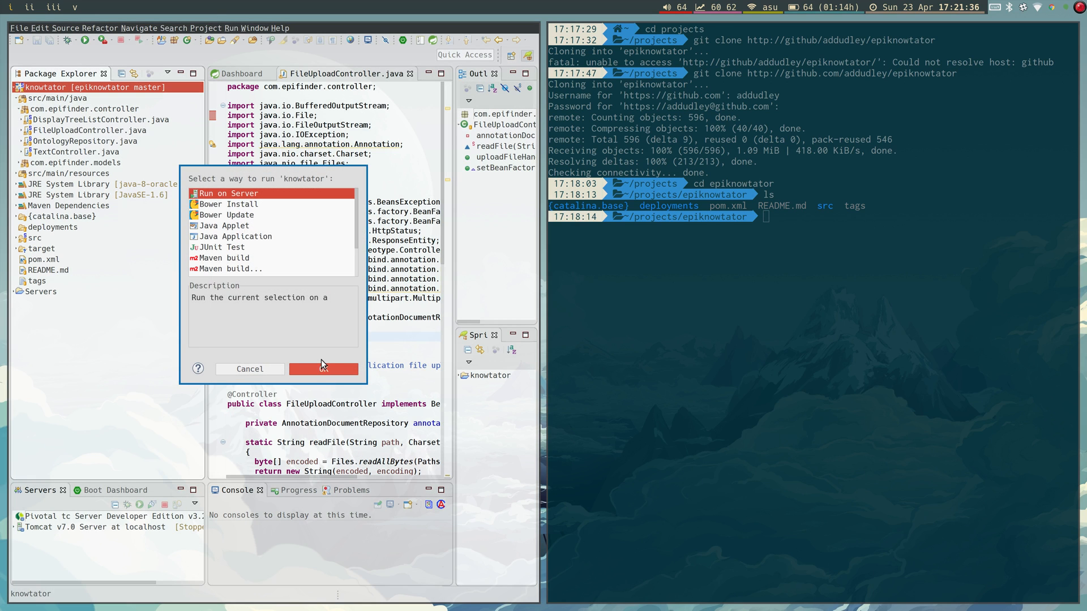
{"action": "left_click", "coordinate": [320, 368]}
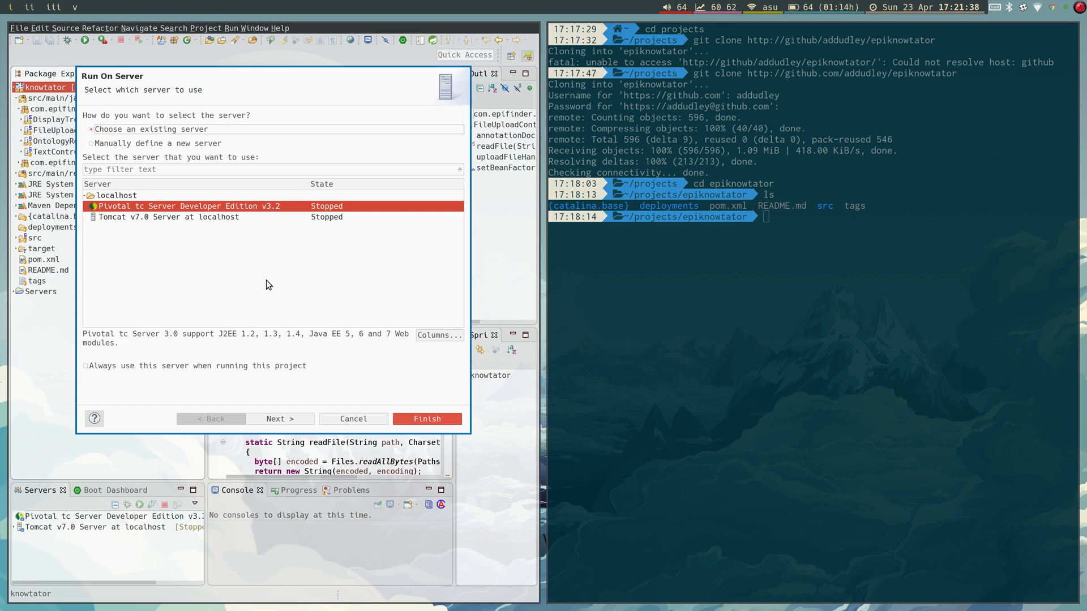
{"action": "left_click", "coordinate": [167, 216]}
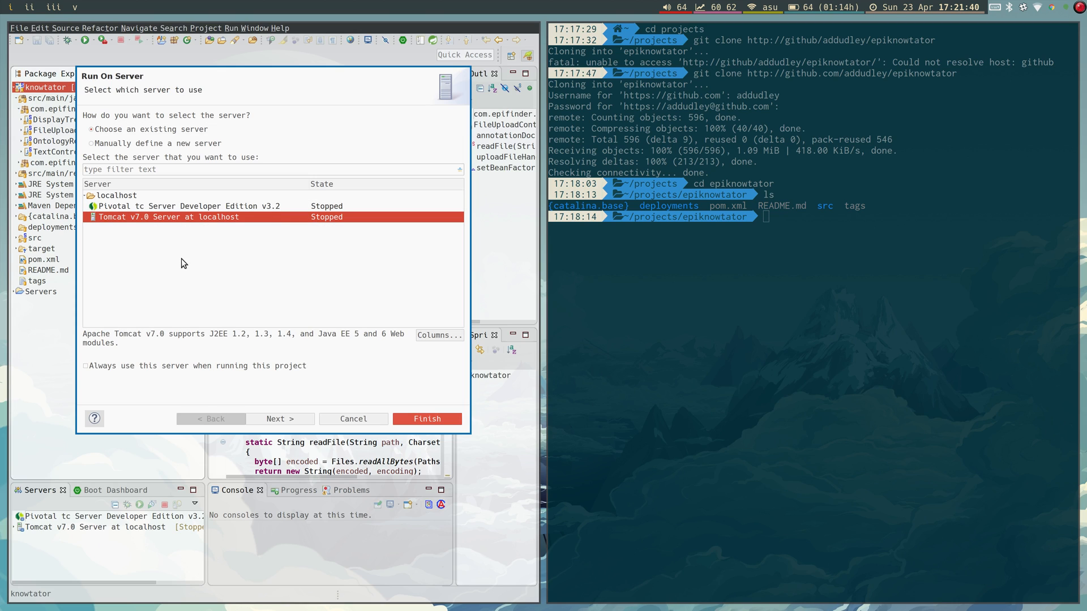
{"action": "left_click", "coordinate": [284, 418]}
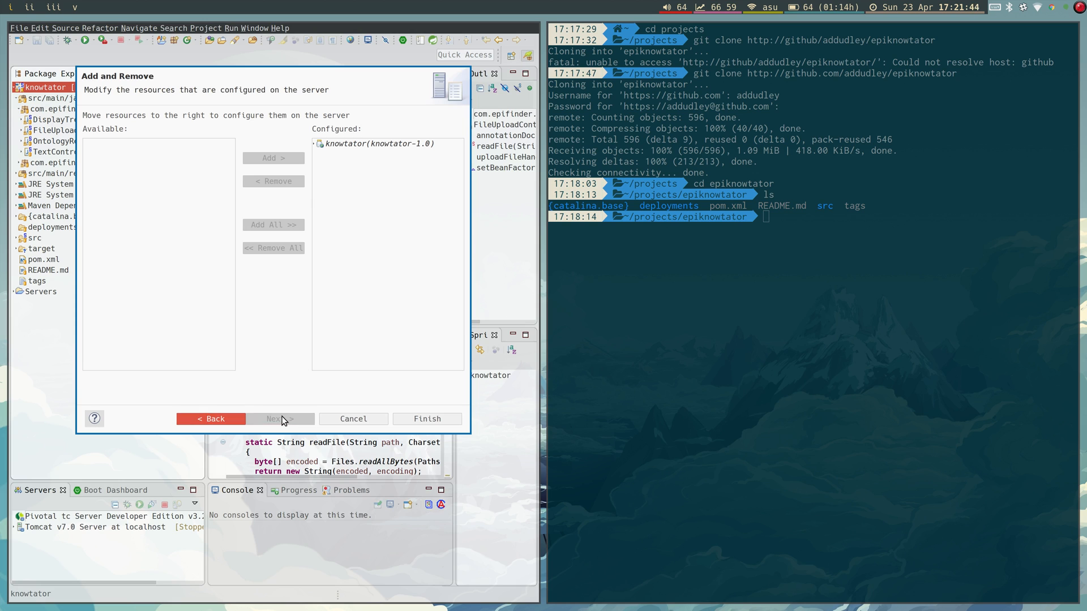
{"action": "left_click", "coordinate": [437, 425]}
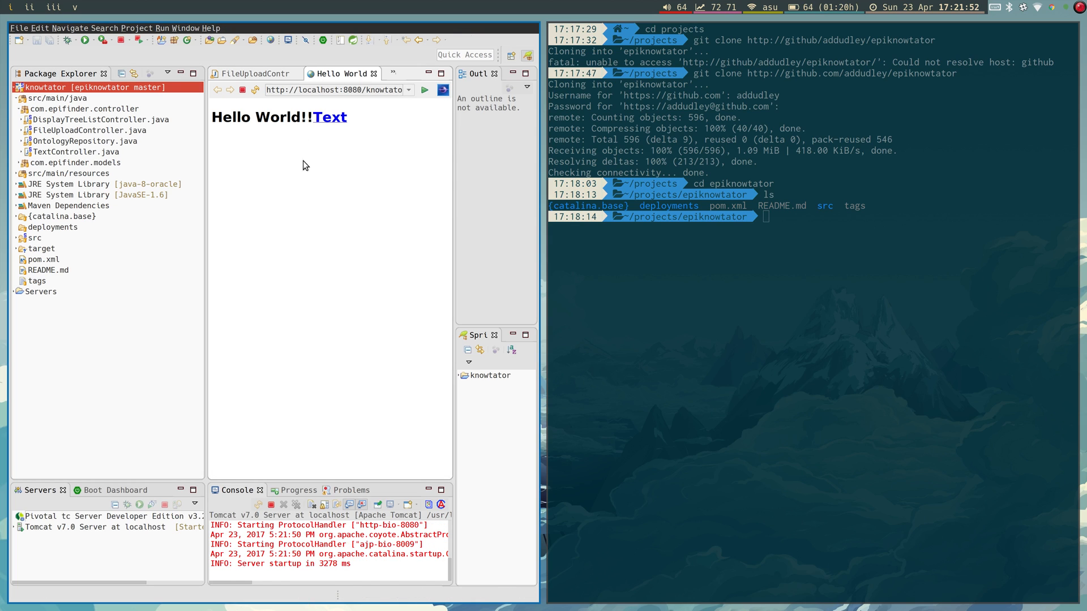
{"action": "left_click", "coordinate": [137, 28]}
{"action": "mouse_move", "coordinate": [164, 29]}
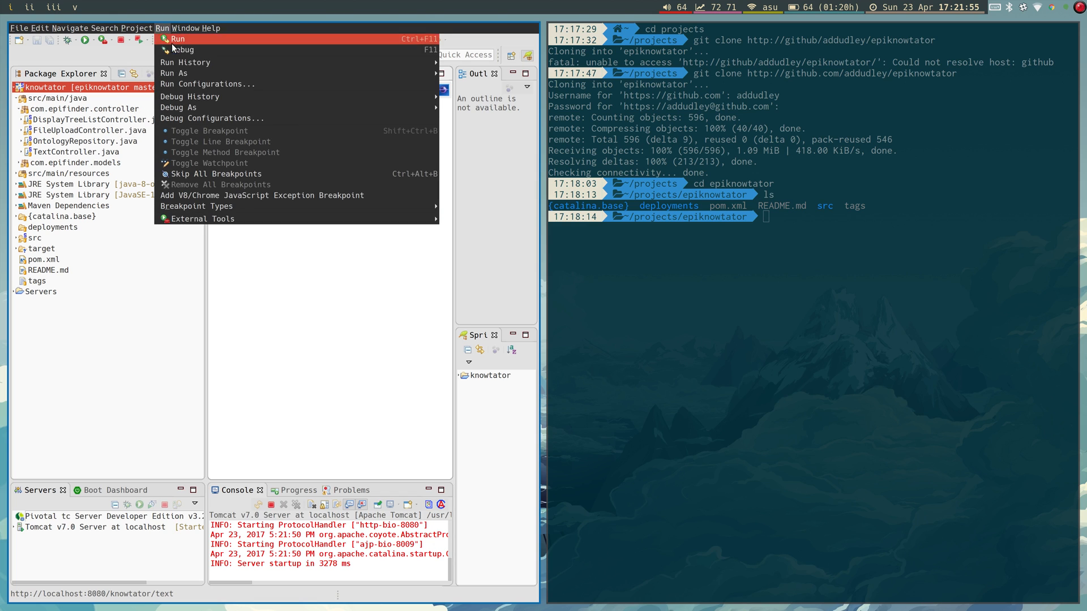
{"action": "left_click", "coordinate": [193, 84]}
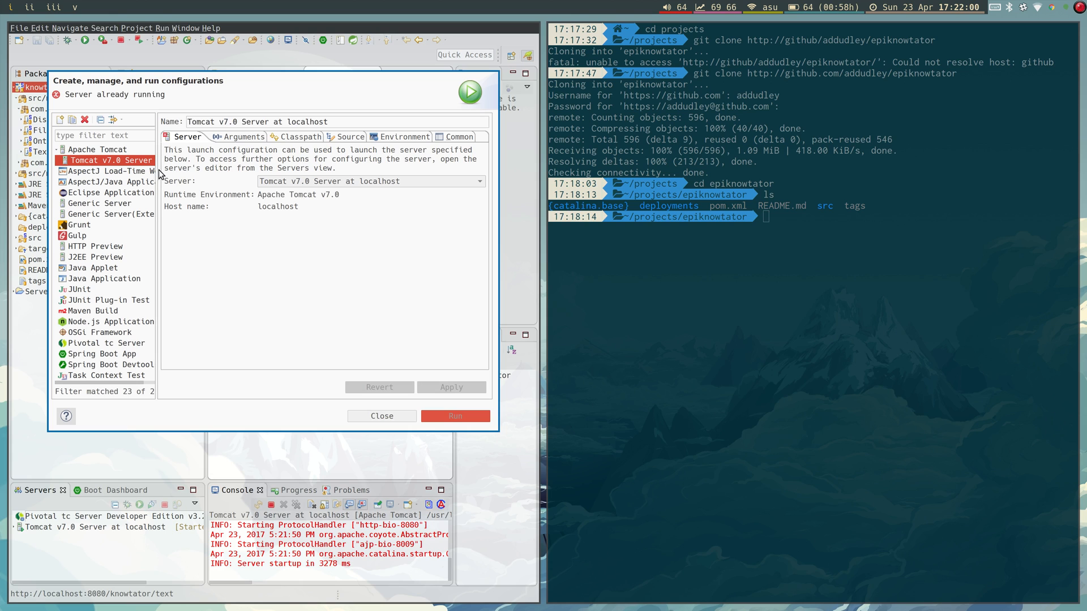
{"action": "left_click_drag", "start_coordinate": [159, 174], "coordinate": [228, 175]}
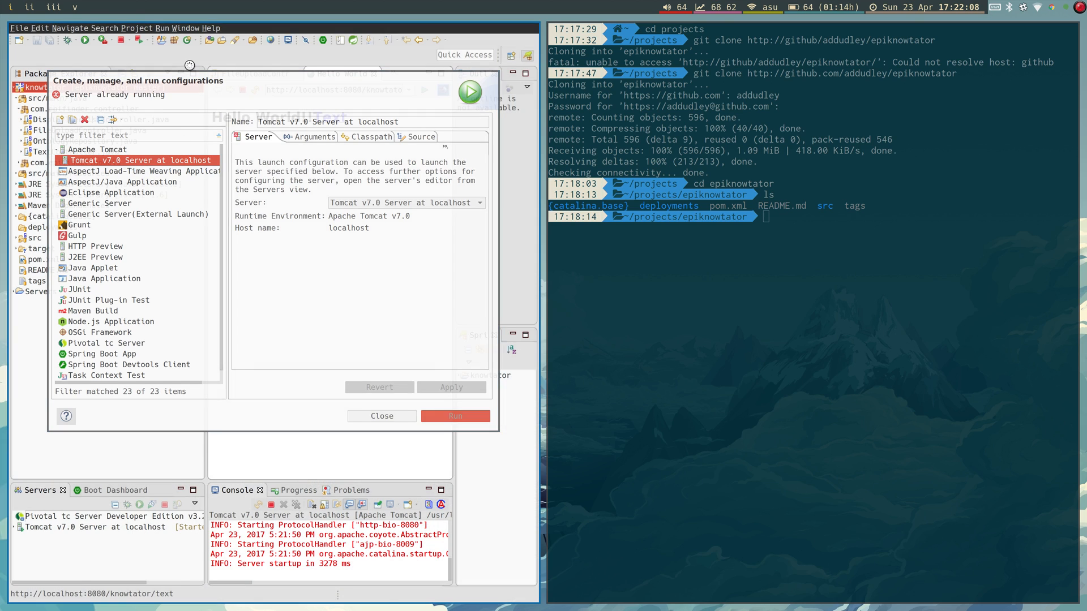
{"action": "left_click", "coordinate": [315, 139]}
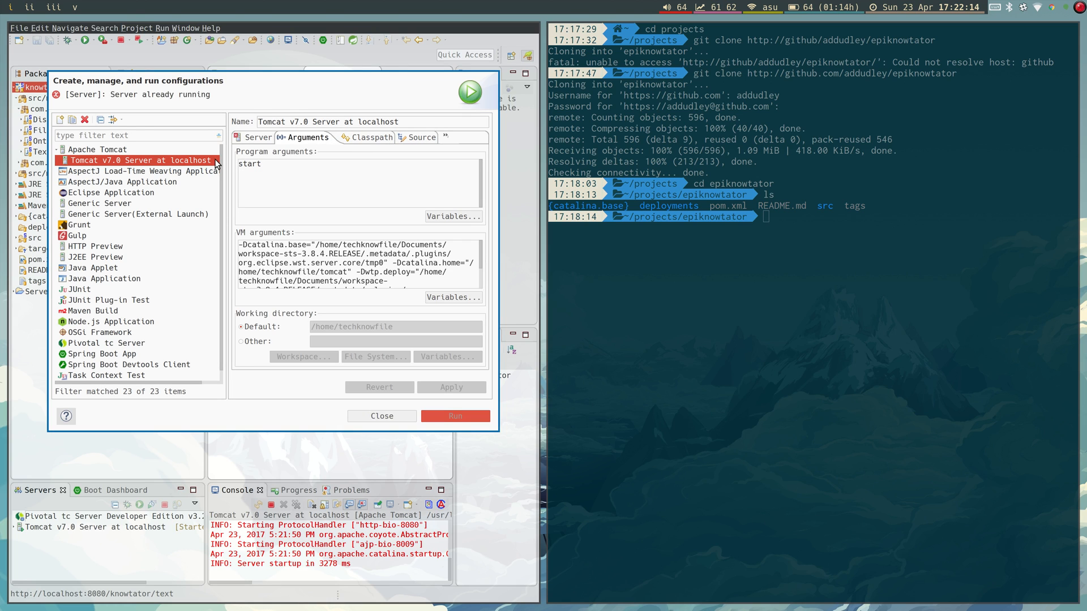
{"action": "left_click", "coordinate": [382, 417]}
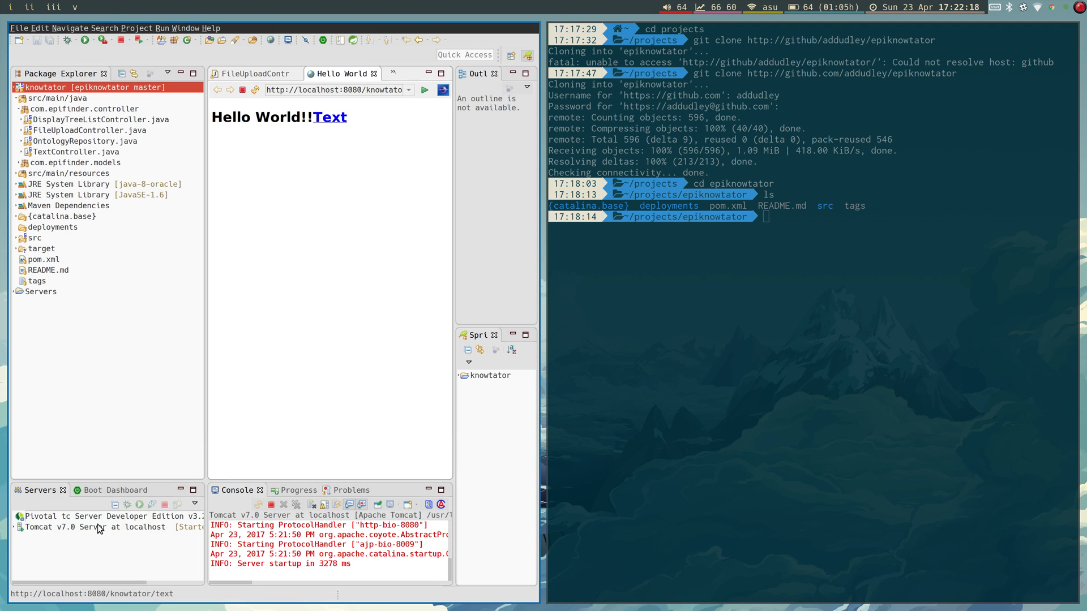
Review the Tomcat v7.0 server's Monitoring ports in its Properties, then cancel without changes.
{"action": "left_click", "coordinate": [99, 528]}
{"action": "right_click", "coordinate": [82, 526]}
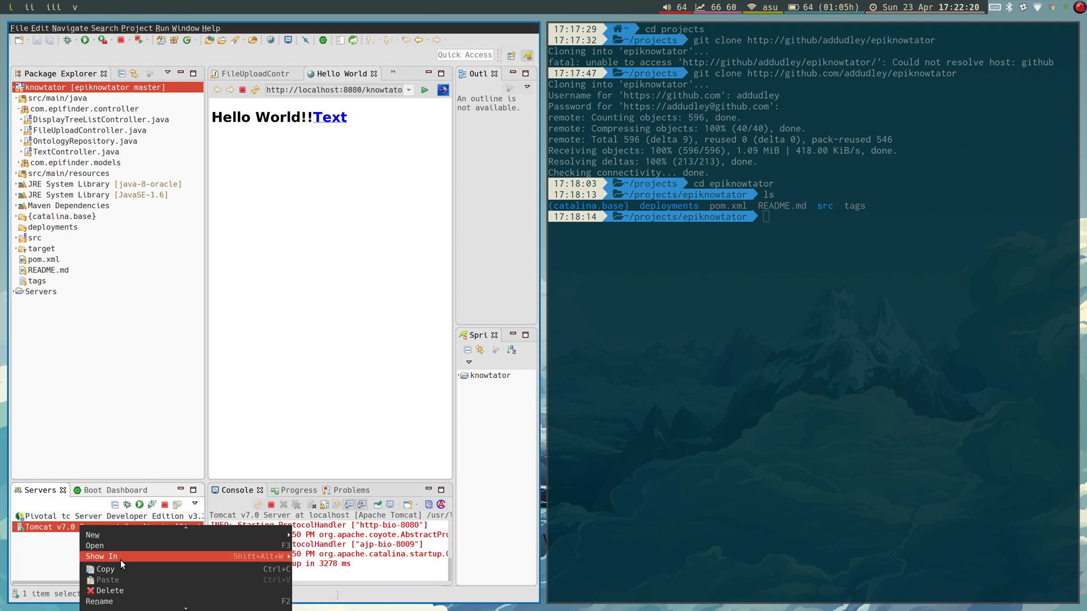
{"action": "scroll", "coordinate": [119, 602], "scroll_direction": "down", "scroll_amount": 5}
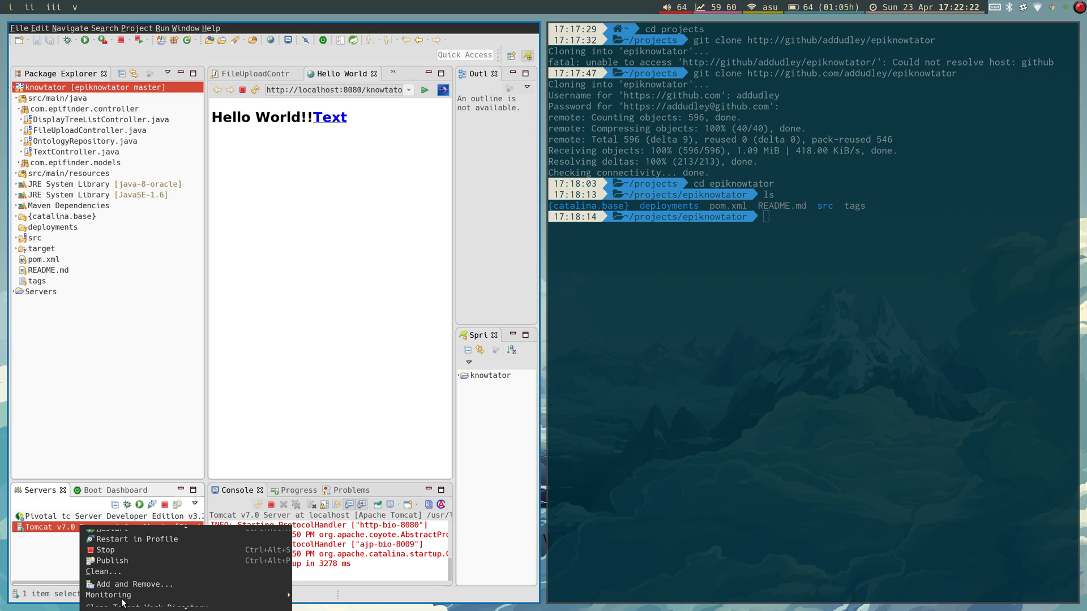
{"action": "scroll", "coordinate": [121, 602], "scroll_direction": "down", "scroll_amount": 3}
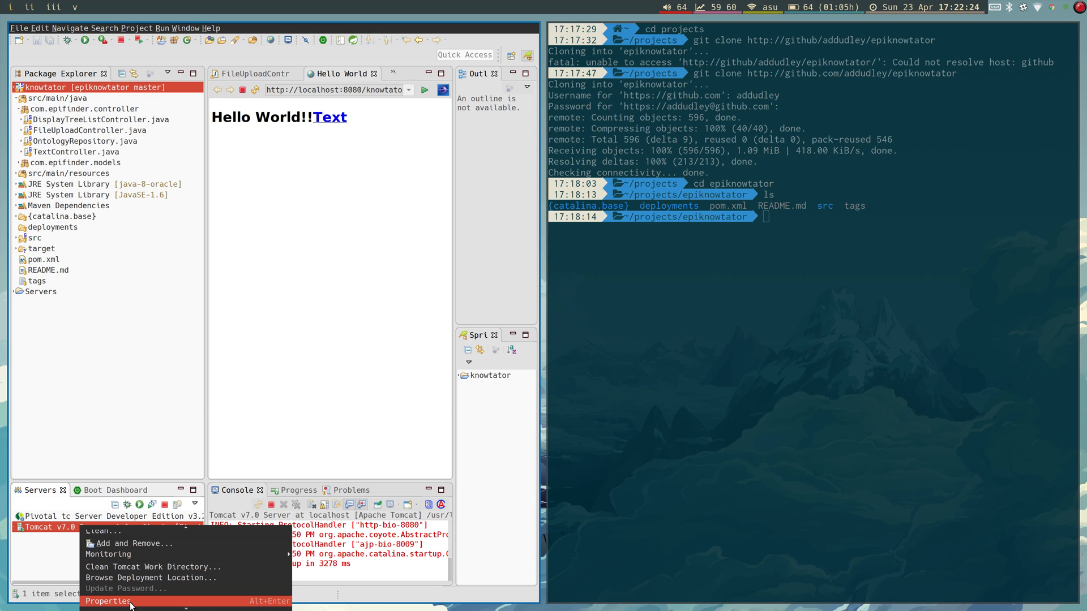
{"action": "left_click", "coordinate": [121, 599]}
{"action": "left_click", "coordinate": [132, 156]}
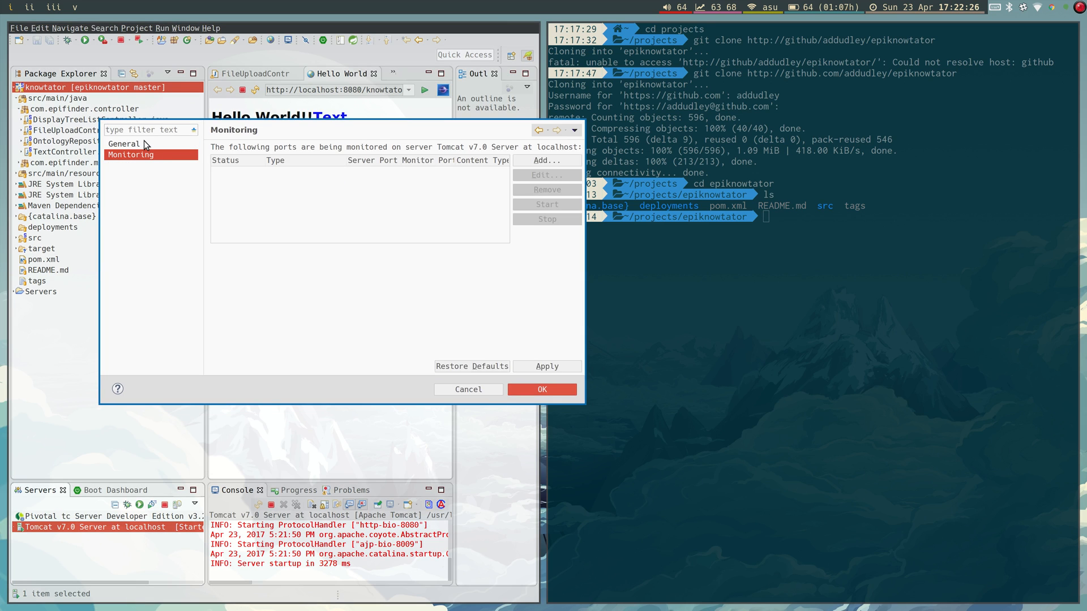
{"action": "left_click", "coordinate": [468, 391]}
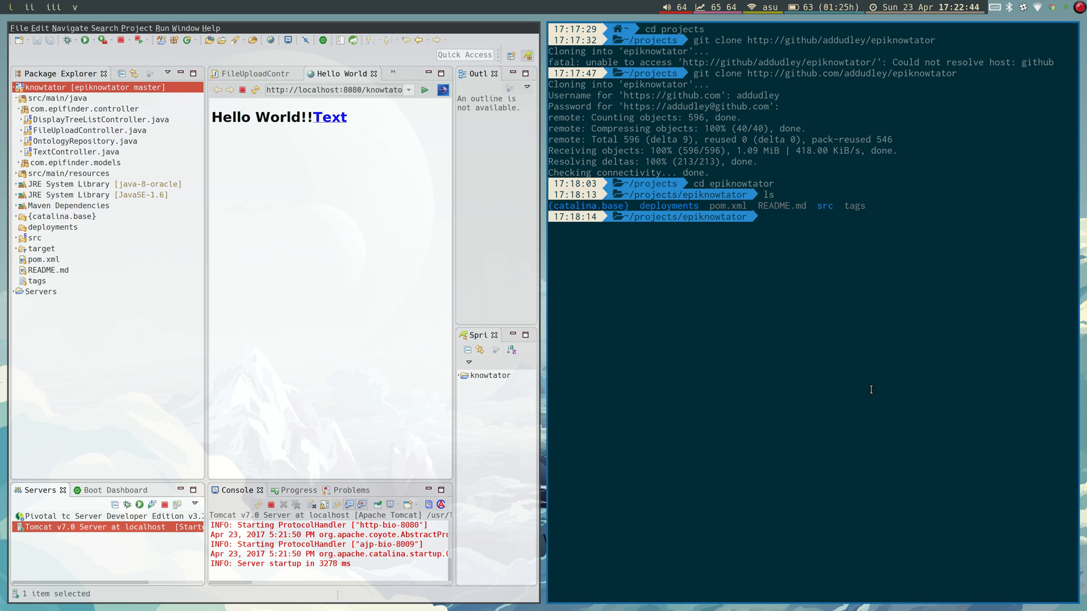
Close the terminal and load the local knowtator address in a new Chrome window.
{"action": "key", "text": "super+shift+q"}
{"action": "key", "text": "super+c"}
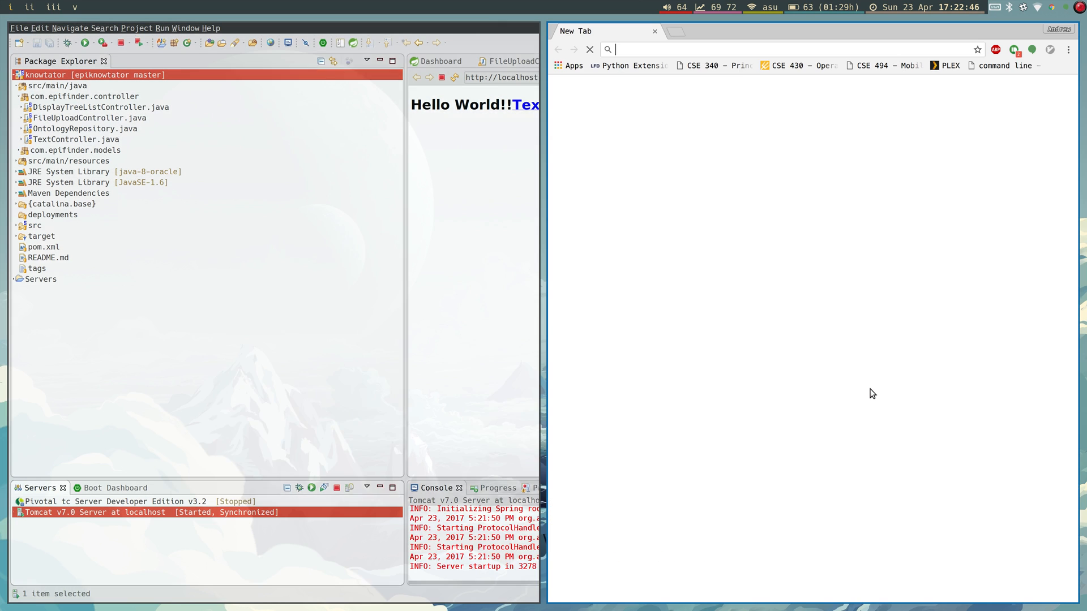
{"action": "type", "text": "local"}
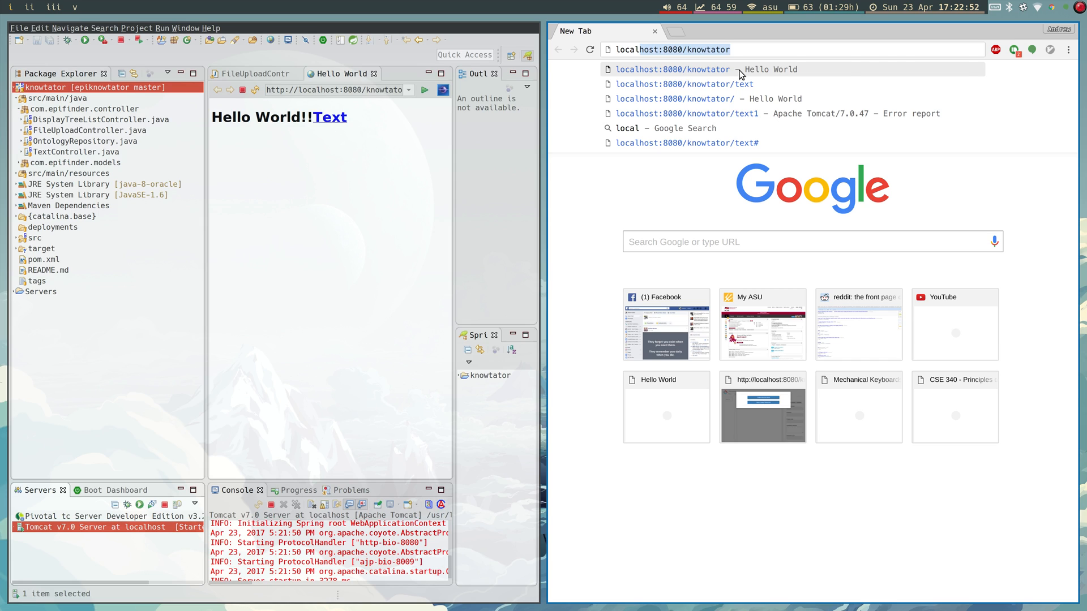
{"action": "key", "text": "Return"}
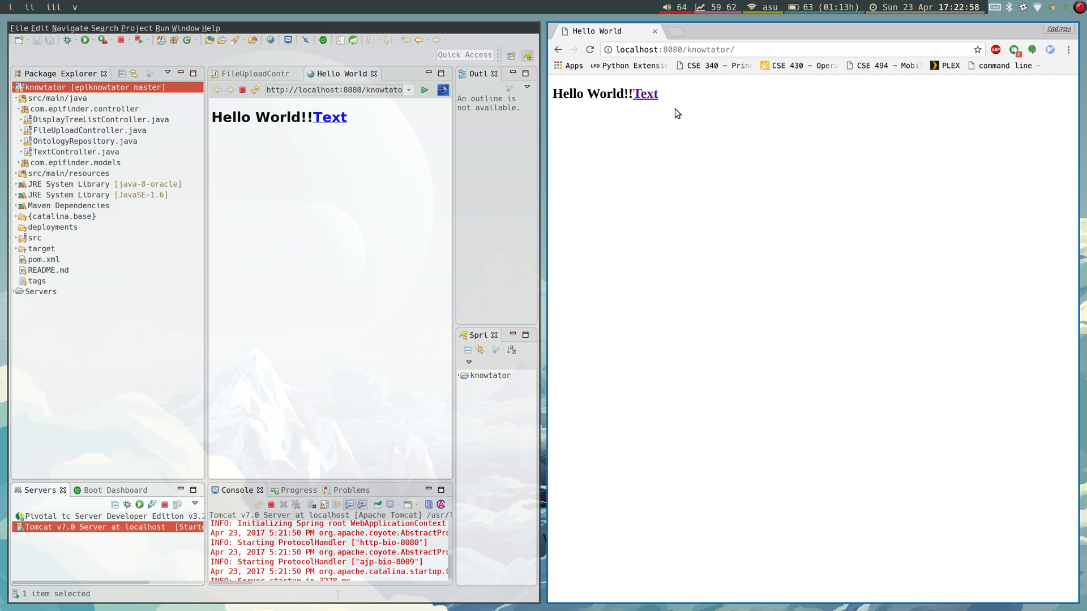
Open the Knowtator Text page, then replace that window with a fresh Chrome window.
{"action": "left_click", "coordinate": [648, 96]}
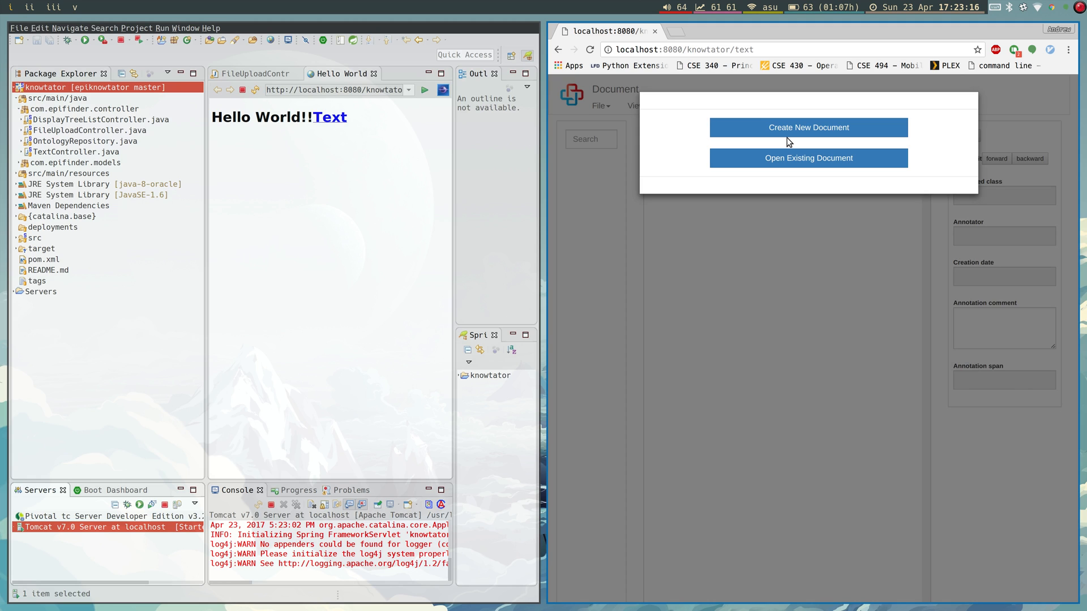
{"action": "key", "text": "super+shift+q"}
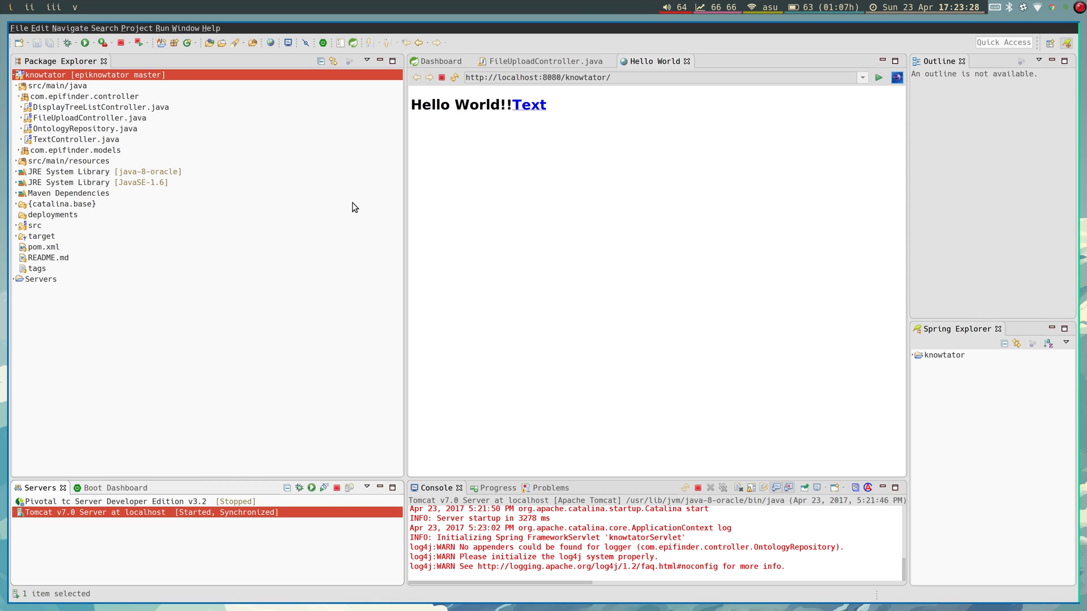
{"action": "key", "text": "super+c"}
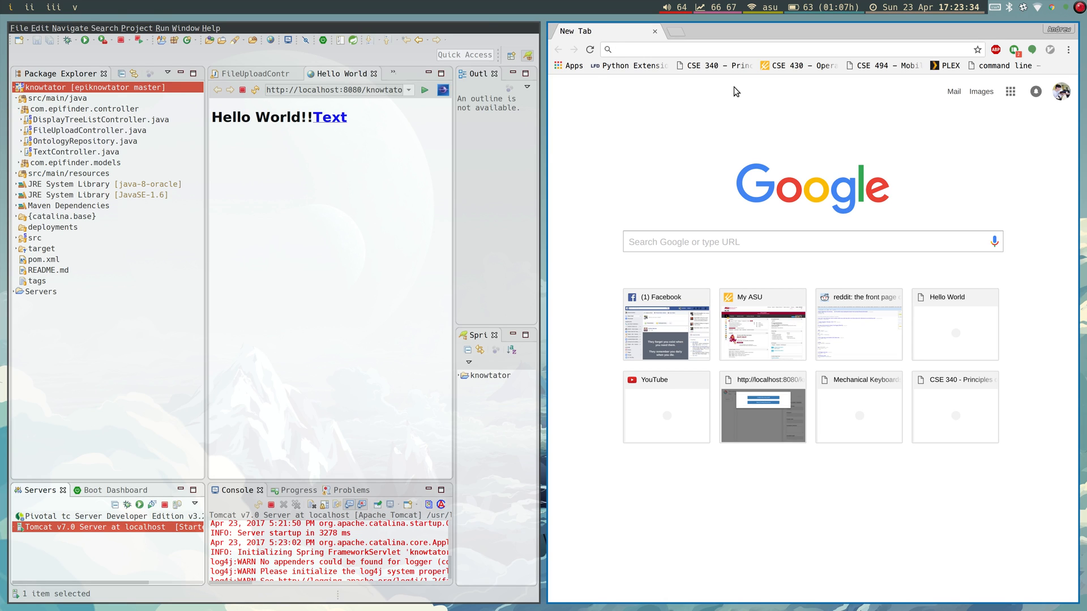
Search Google for mongodb and go to the mongodb.com download page.
{"action": "type", "text": "mongodb"}
{"action": "key", "text": "Return"}
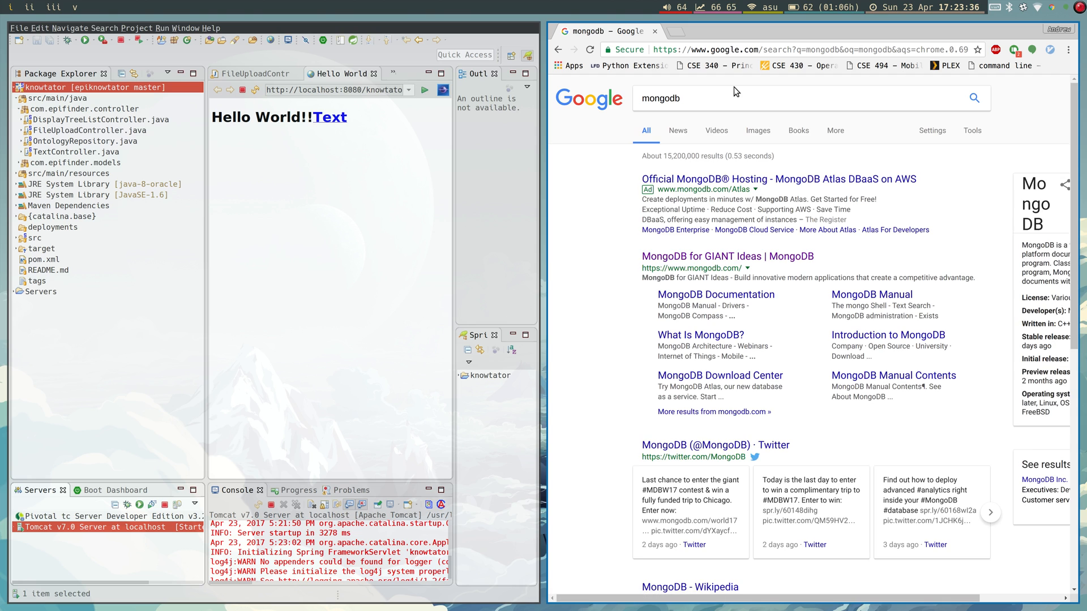
{"action": "left_click", "coordinate": [719, 262]}
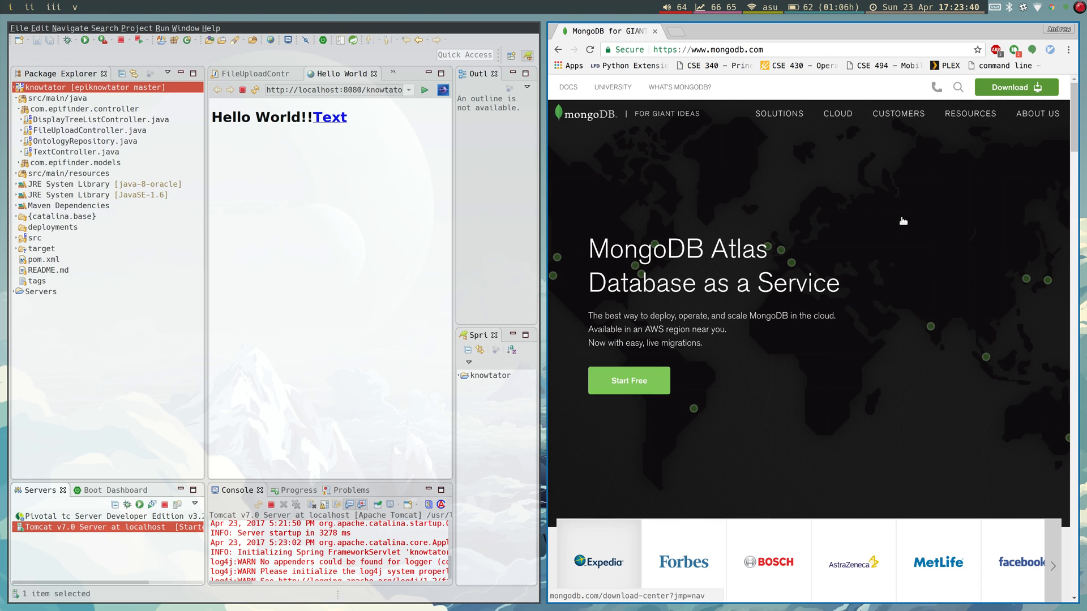
{"action": "left_click", "coordinate": [903, 221]}
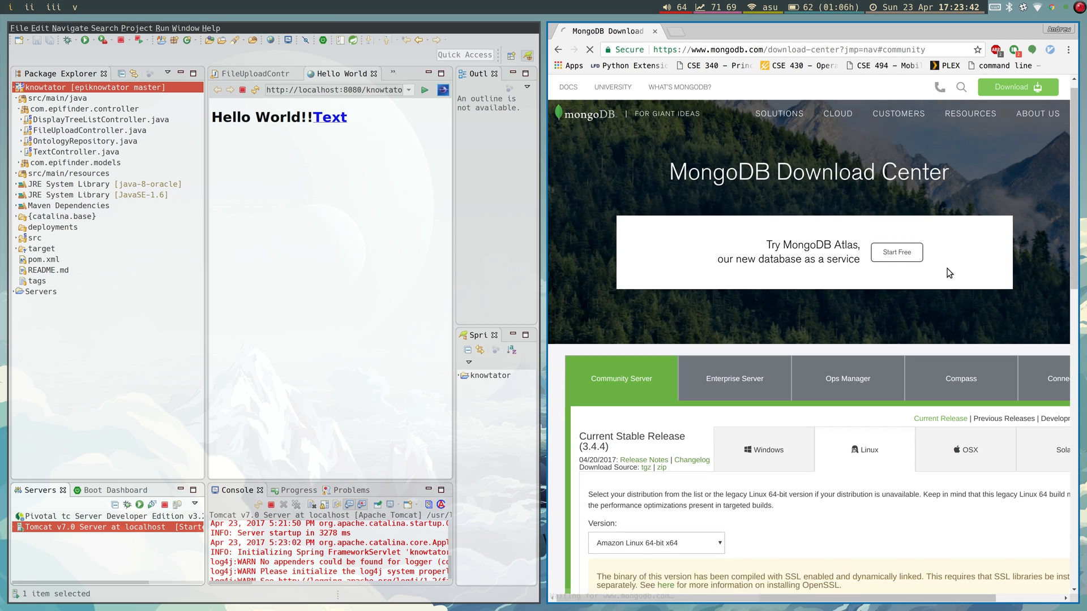
Compare the Windows, Linux and OSX download options, ending on Windows.
{"action": "left_click", "coordinate": [778, 327]}
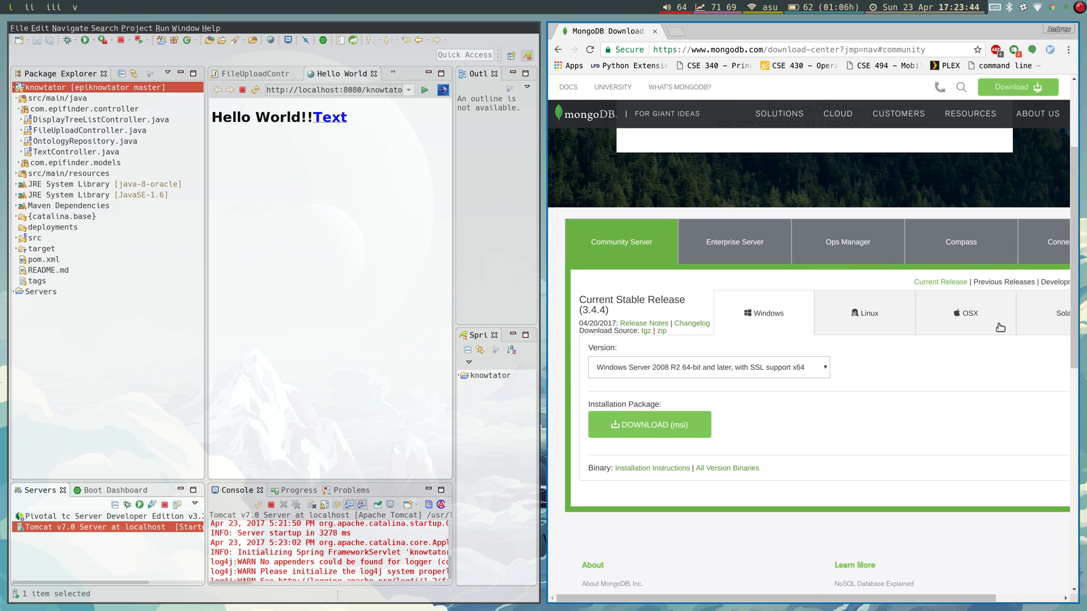
{"action": "left_click", "coordinate": [966, 314]}
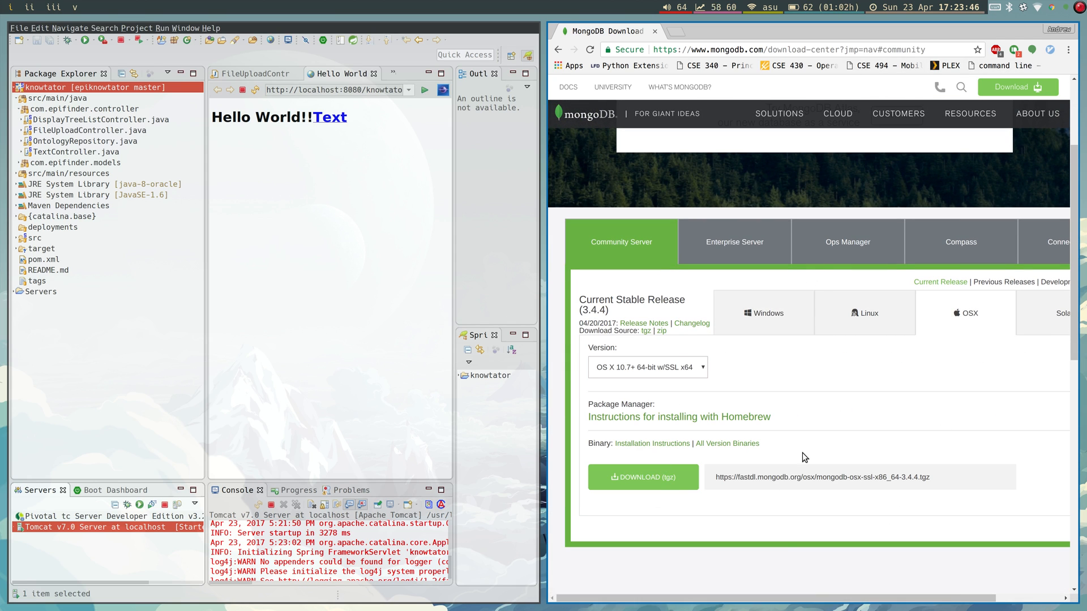
{"action": "left_click", "coordinate": [793, 312]}
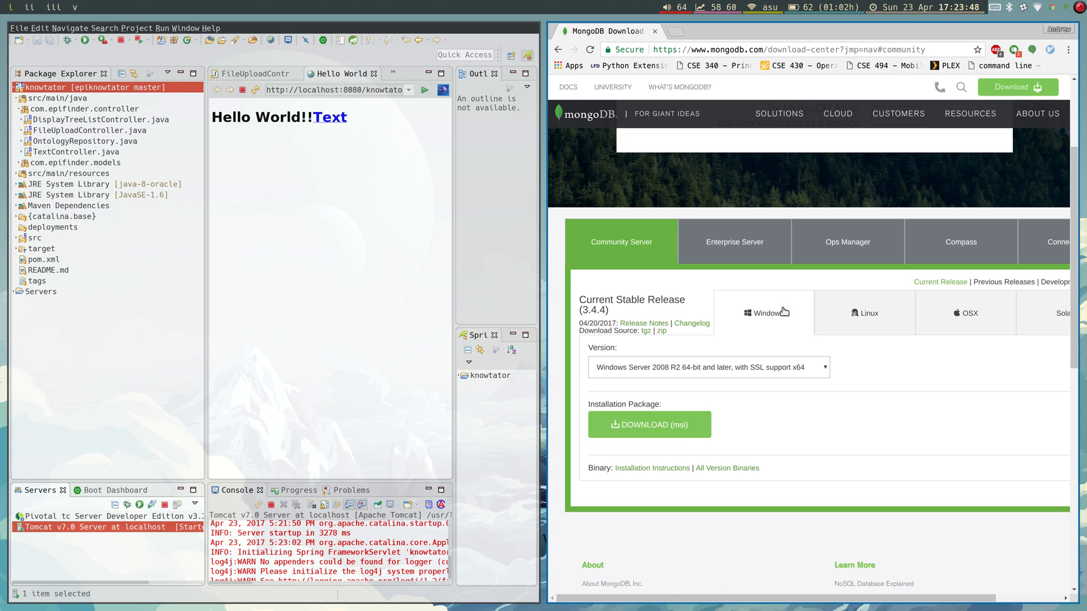
{"action": "scroll", "coordinate": [761, 338], "scroll_direction": "down", "scroll_amount": 2}
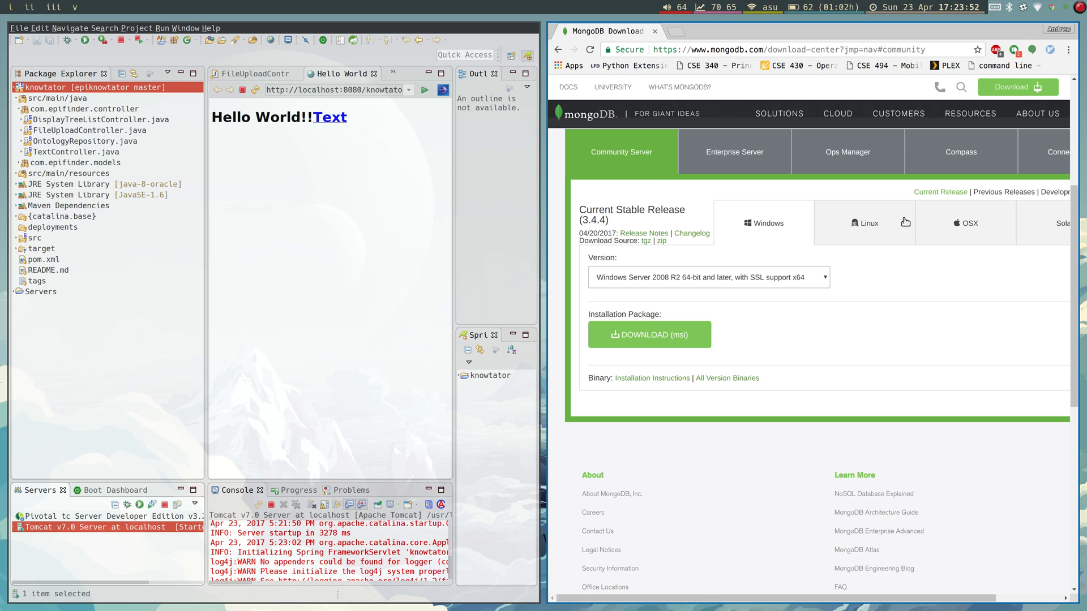
{"action": "left_click", "coordinate": [866, 233]}
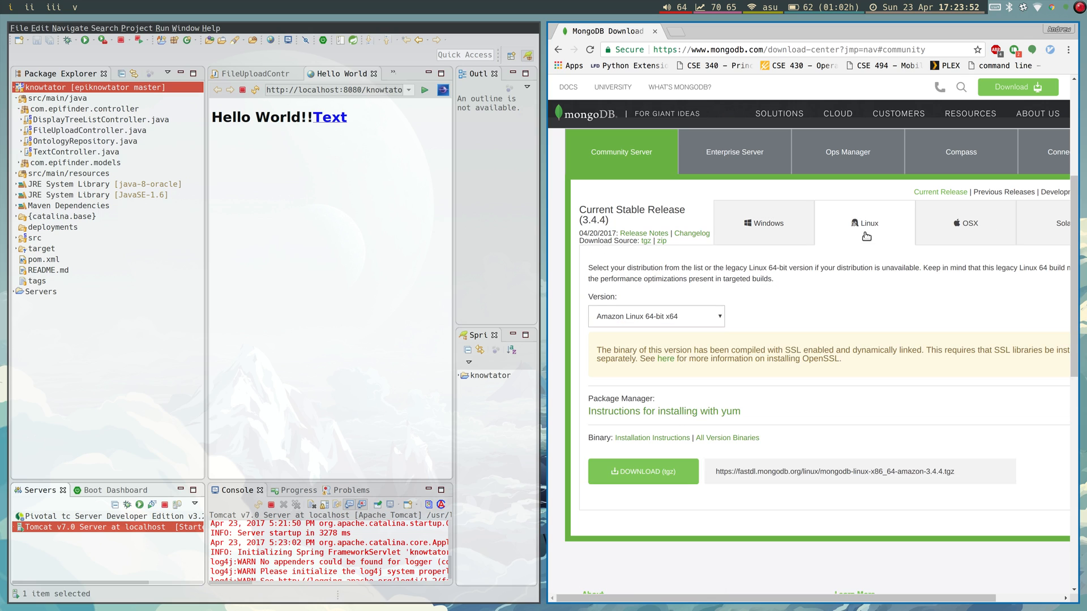
{"action": "left_click", "coordinate": [973, 231]}
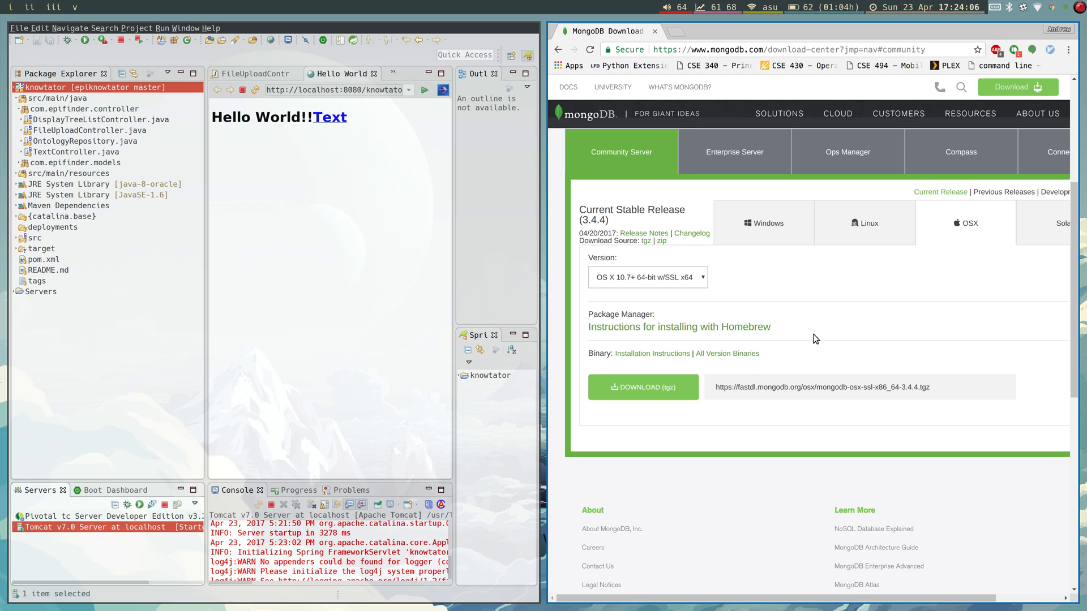
{"action": "left_click", "coordinate": [795, 230]}
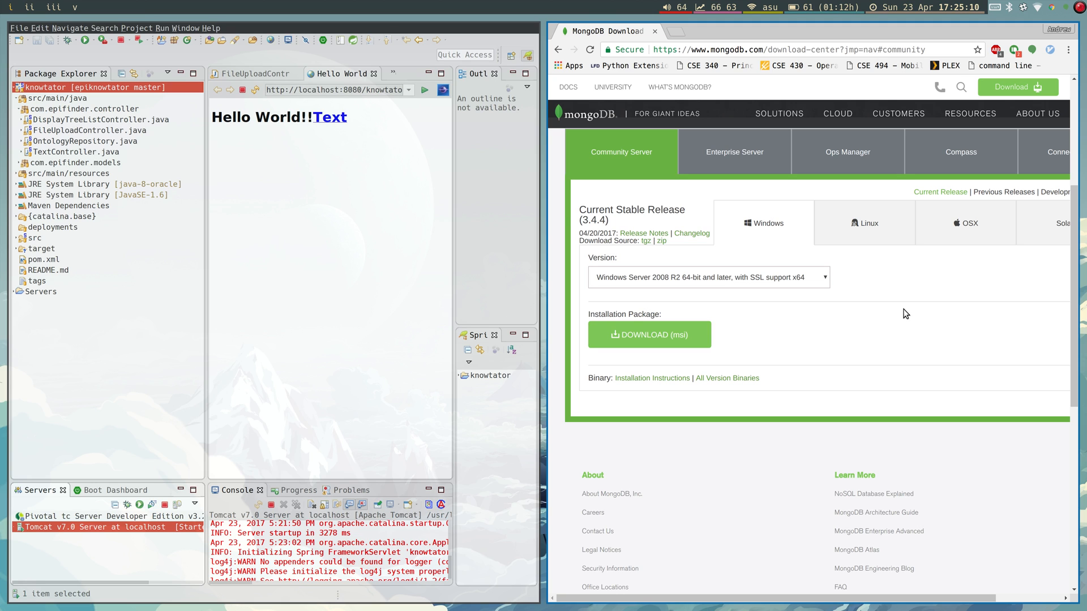
In a new terminal, run mongod (fails on the /data/db lock), then start the mongo shell.
{"action": "key", "text": "super+Return"}
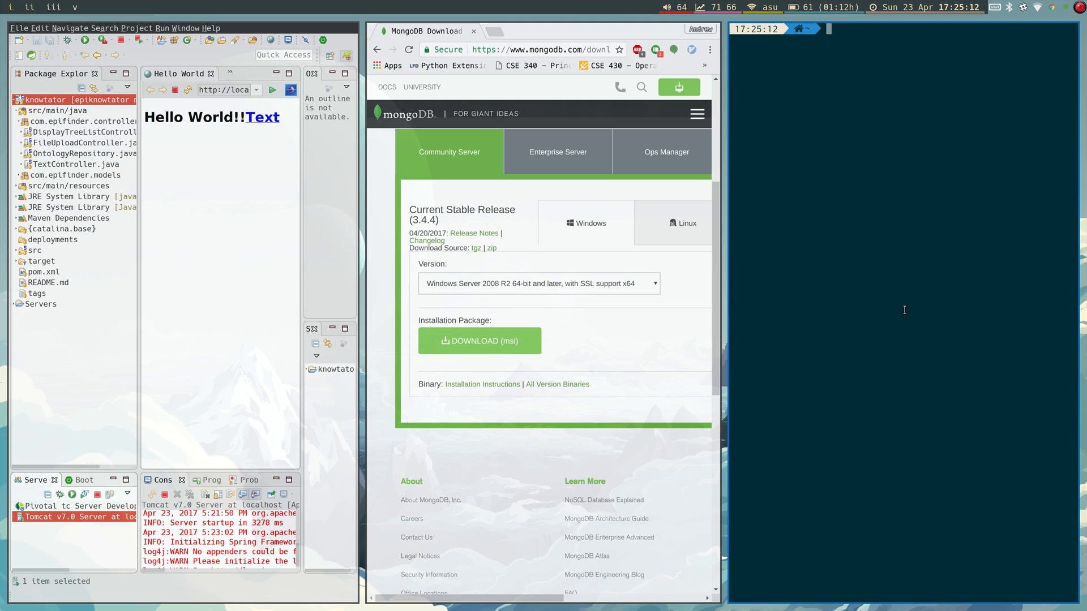
{"action": "type", "text": "mongod"}
{"action": "key", "text": "Return"}
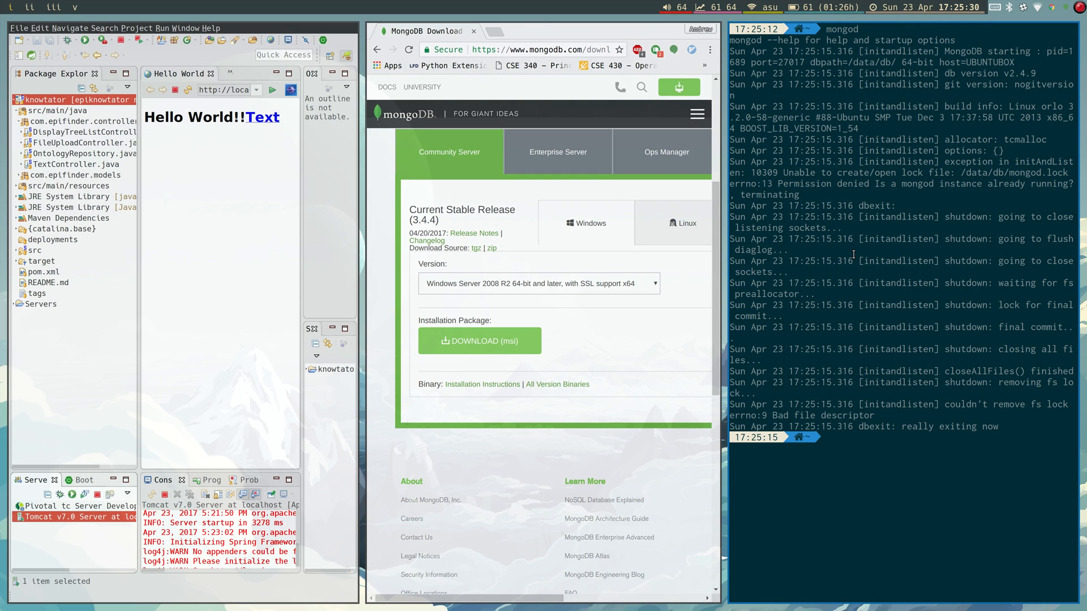
{"action": "type", "text": "mongod"}
{"action": "key", "text": "BackSpace"}
{"action": "key", "text": "BackSpace"}
{"action": "key", "text": "BackSpace"}
{"action": "key", "text": "BackSpace"}
{"action": "key", "text": "BackSpace"}
{"action": "key", "text": "BackSpace"}
{"action": "key", "text": "BackSpace"}
{"action": "type", "text": "mongo"}
{"action": "key", "text": "Return"}
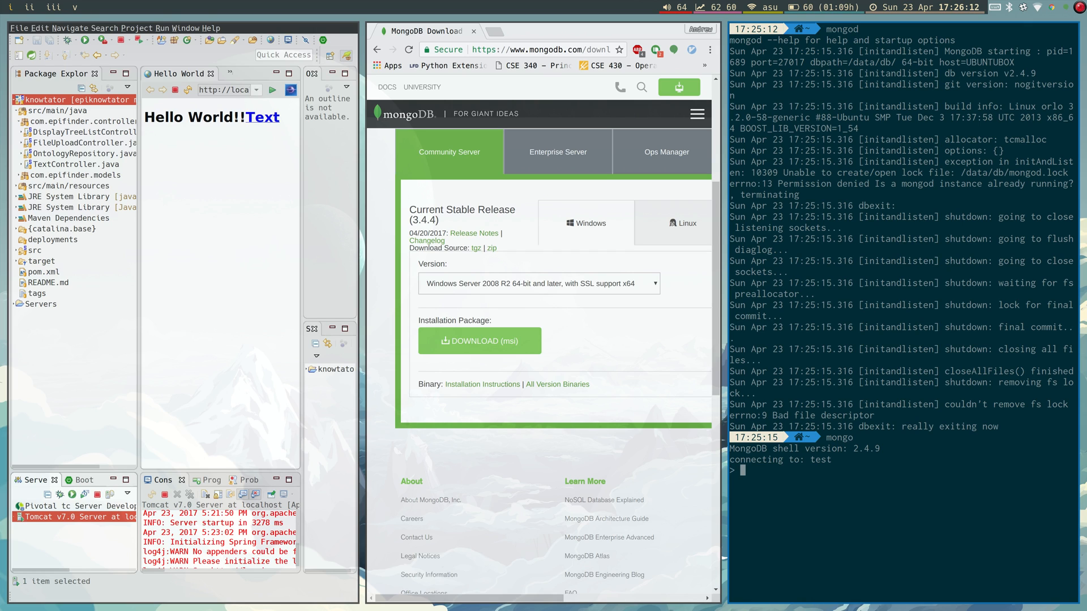
Exit the mongo shell and cd into projects/epiknowtator.
{"action": "type", "text": "exit"}
{"action": "key", "text": "Return"}
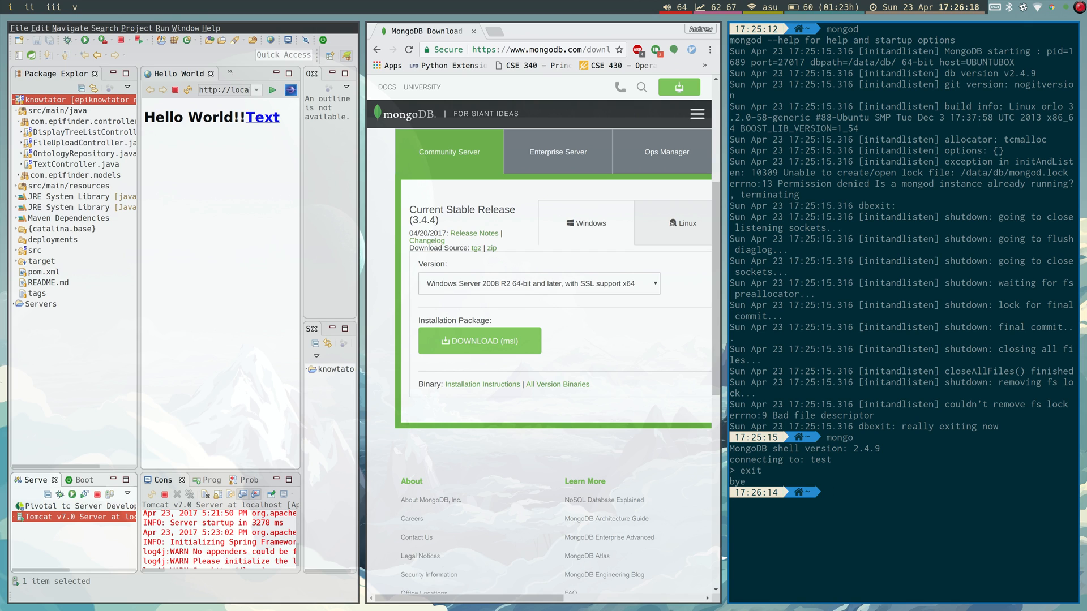
{"action": "type", "text": "cd projects/e"}
{"action": "key", "text": "Tab"}
{"action": "key", "text": "Return"}
Change into src/main/resources using Tab completion.
{"action": "type", "text": "cd"}
{"action": "key", "text": "Tab"}
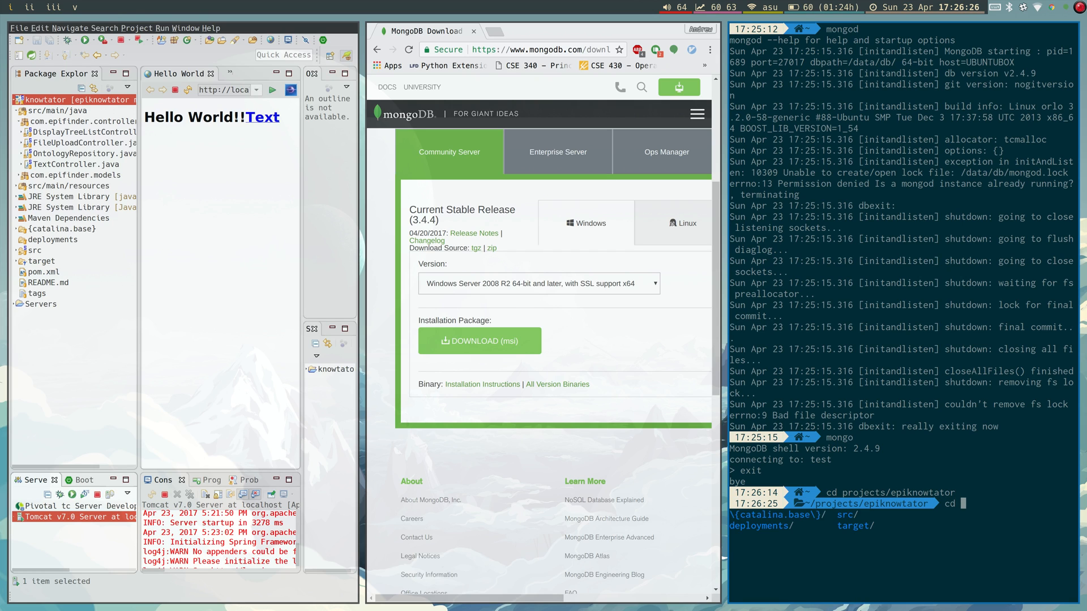
{"action": "type", "text": "s"}
{"action": "key", "text": "Tab"}
{"action": "type", "text": "m"}
{"action": "key", "text": "Tab"}
{"action": "key", "text": "Tab"}
{"action": "type", "text": "re"}
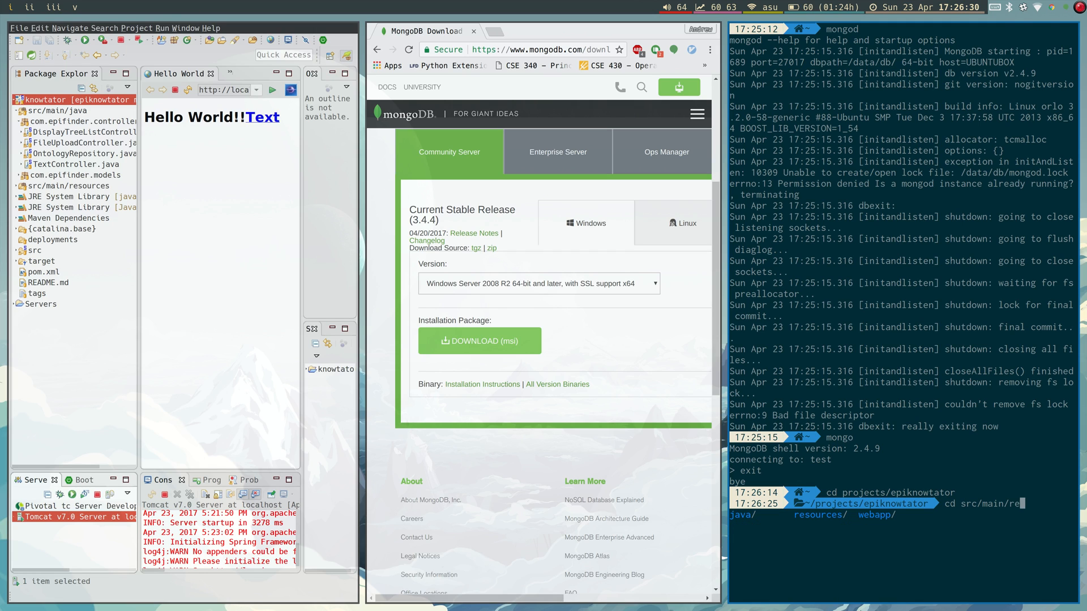
{"action": "key", "text": "Tab"}
{"action": "key", "text": "Return"}
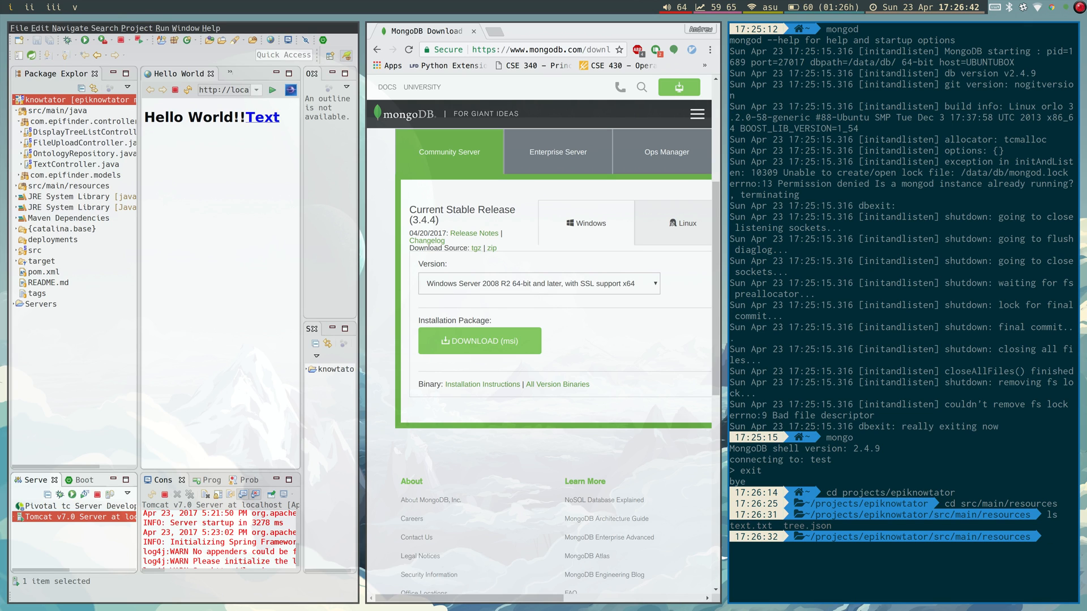
Run sudo mongoimport --jsonArray --db epifinder --collection ontology < tree.json, entering the sudo password.
{"action": "type", "text": "sudo mongoimport --json"}
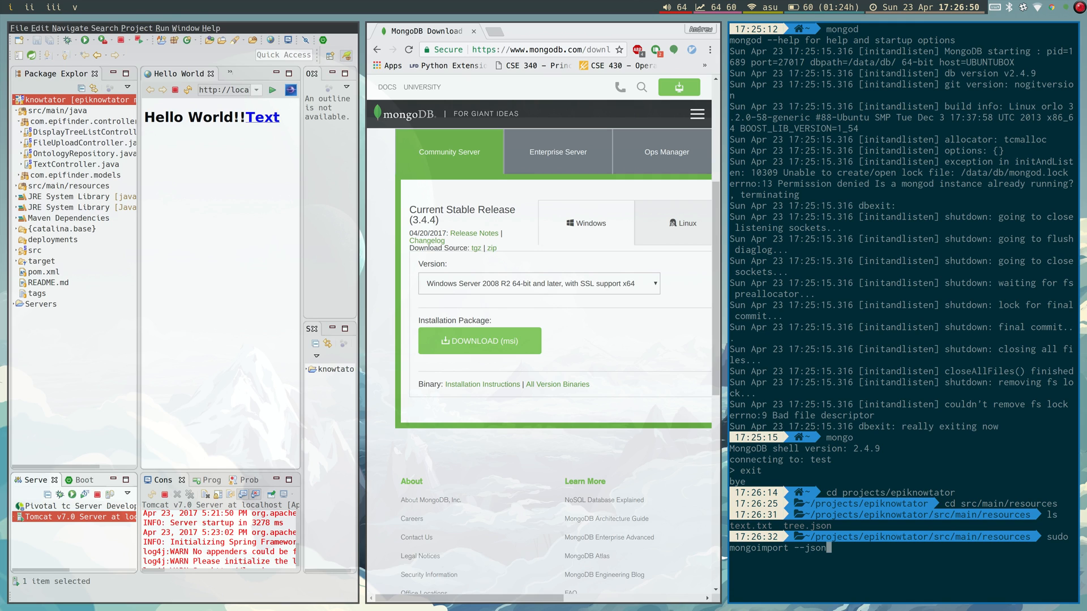
{"action": "type", "text": "Array --db epifinder --collection"}
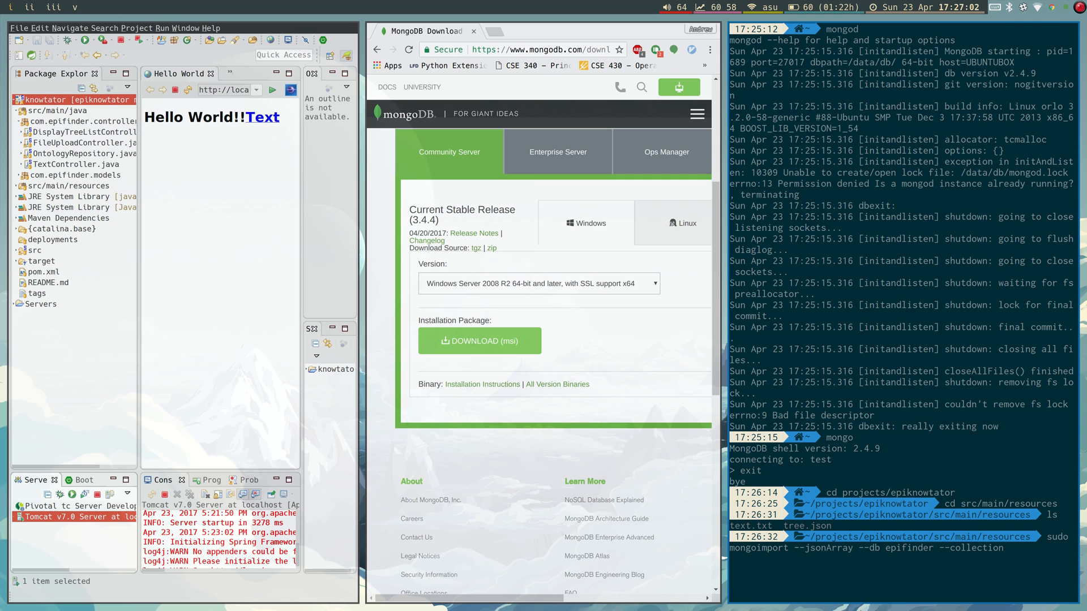
{"action": "type", "text": " ontology < tre"}
{"action": "key", "text": "Tab"}
{"action": "key", "text": "Return"}
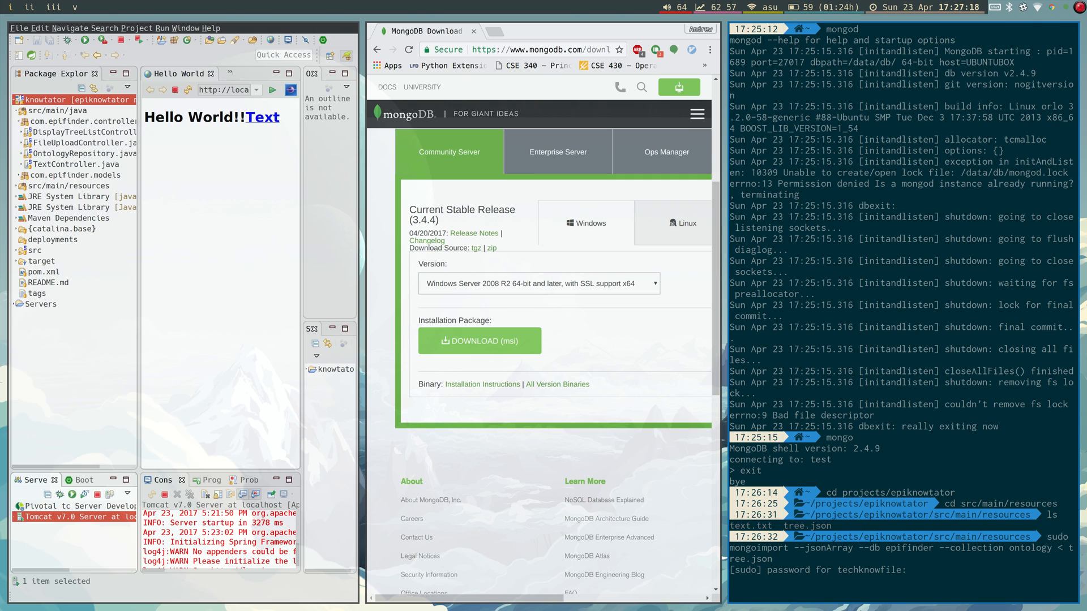
{"action": "key", "text": "Return"}
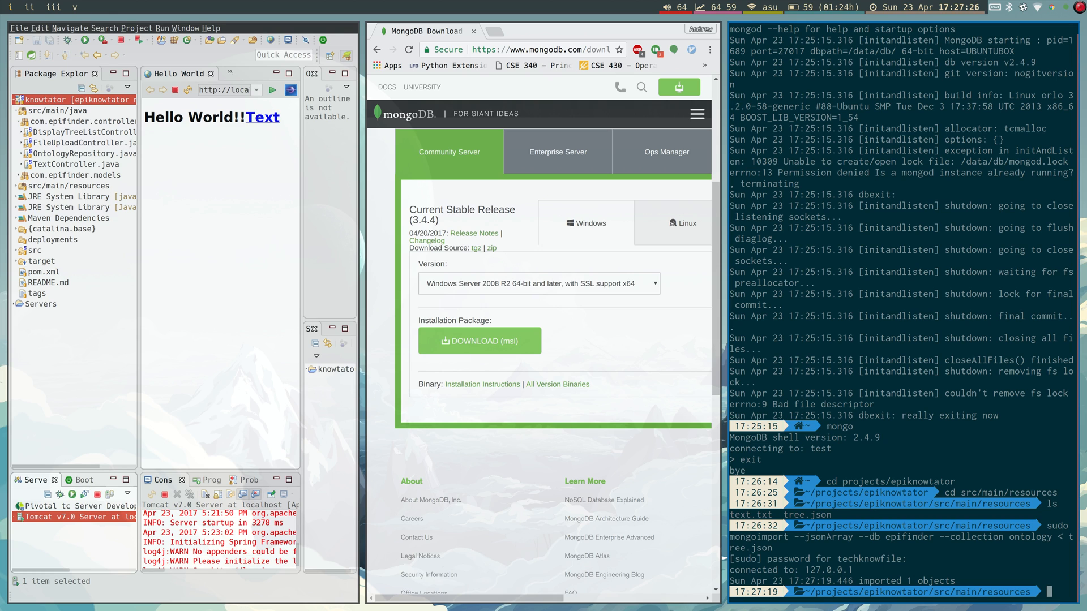
Start the mongo shell, switch to the epifinder database and list its collections.
{"action": "type", "text": "mongo"}
{"action": "key", "text": "Return"}
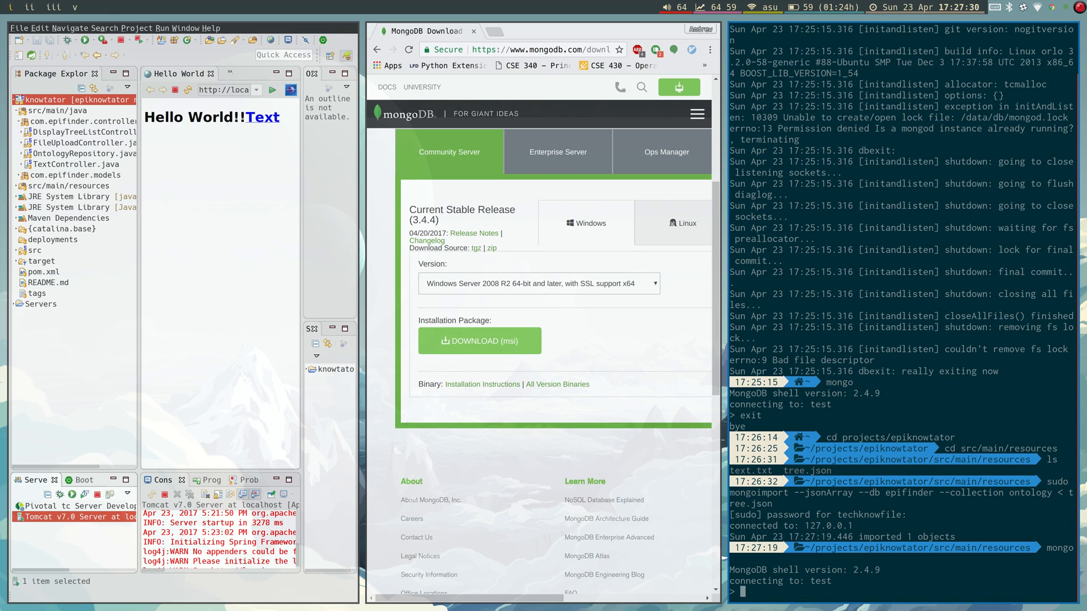
{"action": "type", "text": "show dabs"}
{"action": "key", "text": "Return"}
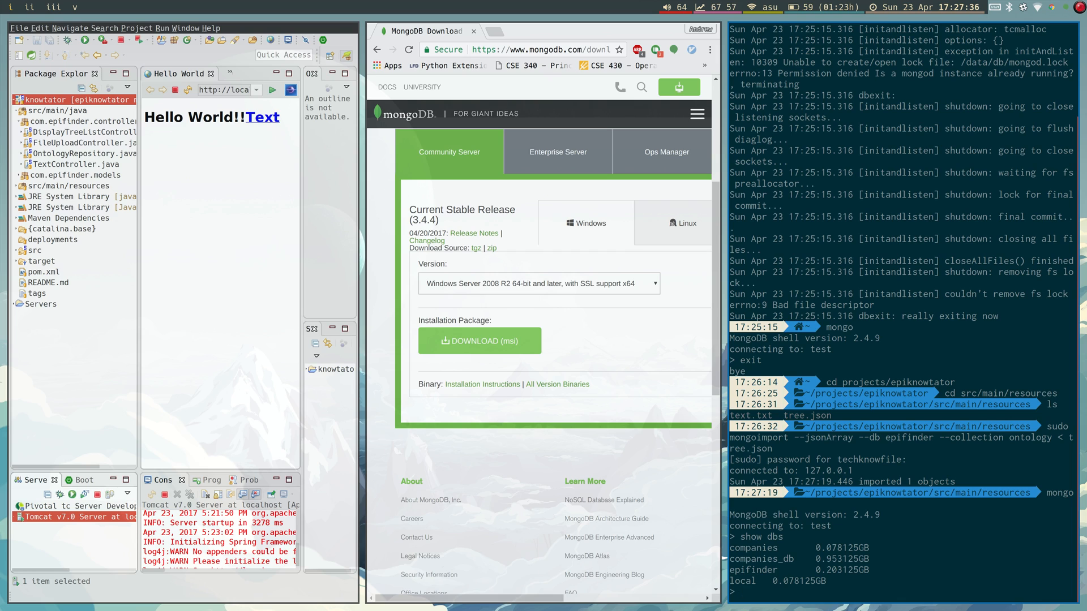
{"action": "type", "text": "use epifinder"}
{"action": "key", "text": "Return"}
{"action": "type", "text": "show co"}
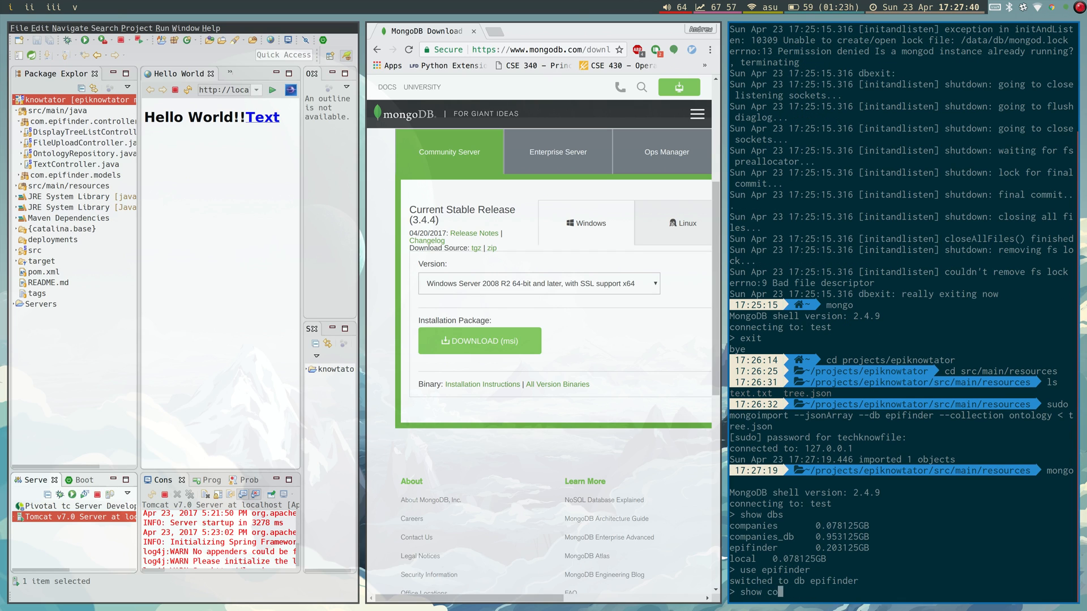
{"action": "type", "text": "llections"}
{"action": "key", "text": "Return"}
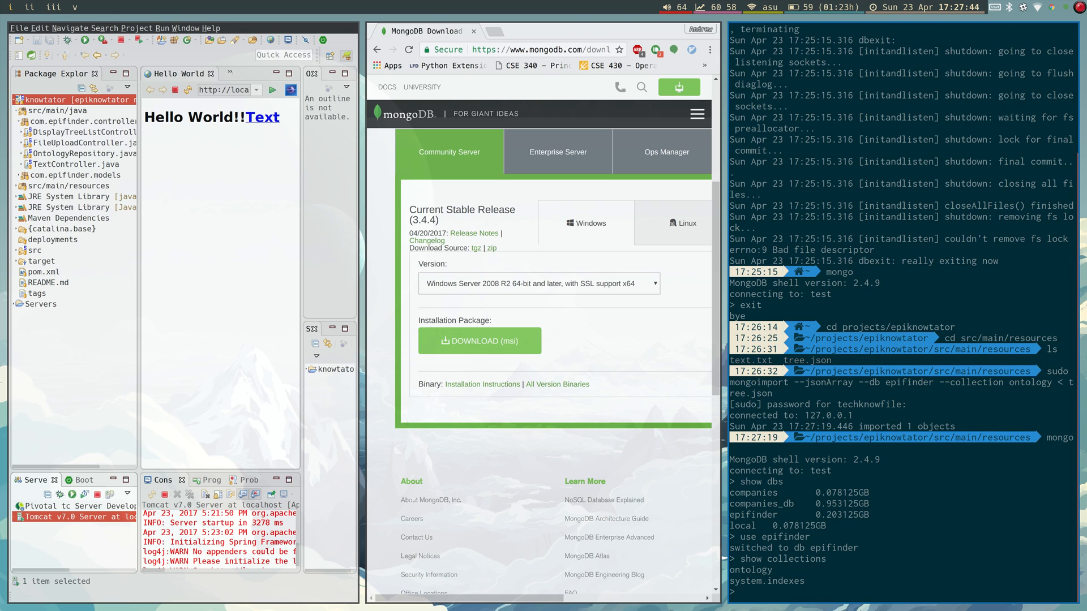
Print the ontology collection as pretty JSON with db.ontology.find().pretty().
{"action": "type", "text": "db."}
{"action": "type", "text": "ontology.fin"}
{"action": "type", "text": "d."}
{"action": "type", "text": "().print()"}
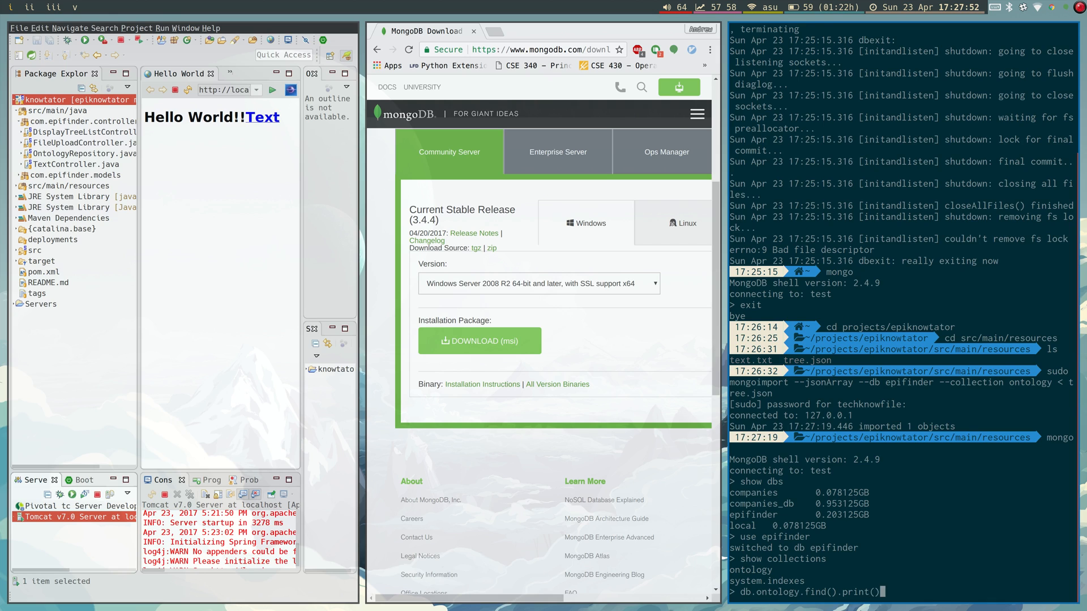
{"action": "key", "text": "Return"}
{"action": "type", "text": "jkkjkk"}
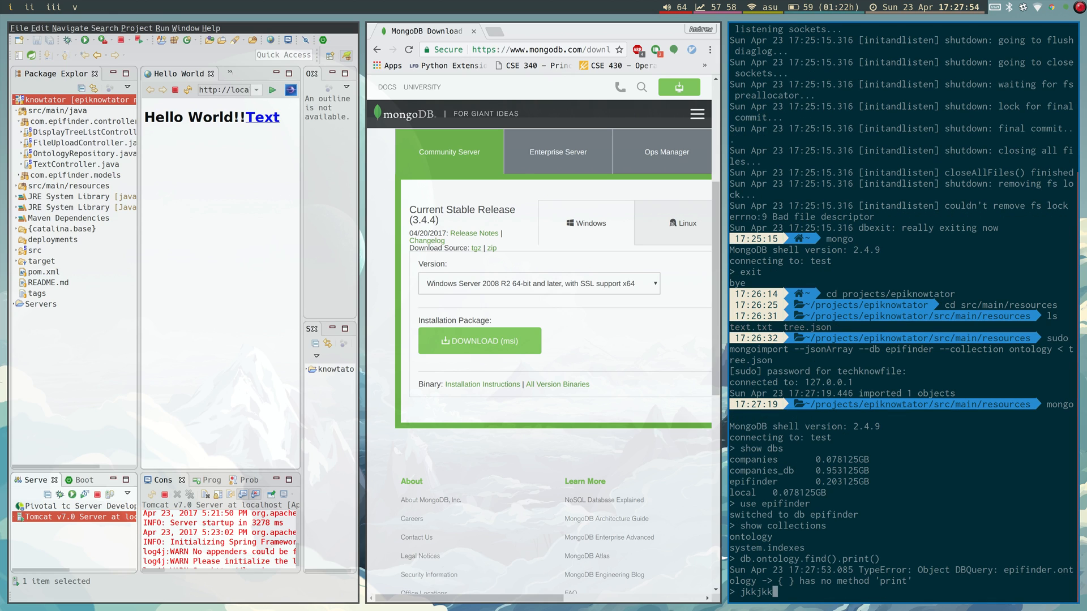
{"action": "key", "text": "BackSpace"}
{"action": "key", "text": "BackSpace"}
{"action": "key", "text": "BackSpace"}
{"action": "key", "text": "BackSpace"}
{"action": "key", "text": "BackSpace"}
{"action": "key", "text": "BackSpace"}
{"action": "key", "text": "Up"}
{"action": "key", "text": "BackSpace"}
{"action": "key", "text": "BackSpace"}
{"action": "key", "text": "BackSpace"}
{"action": "key", "text": "BackSpace"}
{"action": "key", "text": "BackSpace"}
{"action": "type", "text": "etty()"}
{"action": "key", "text": "Return"}
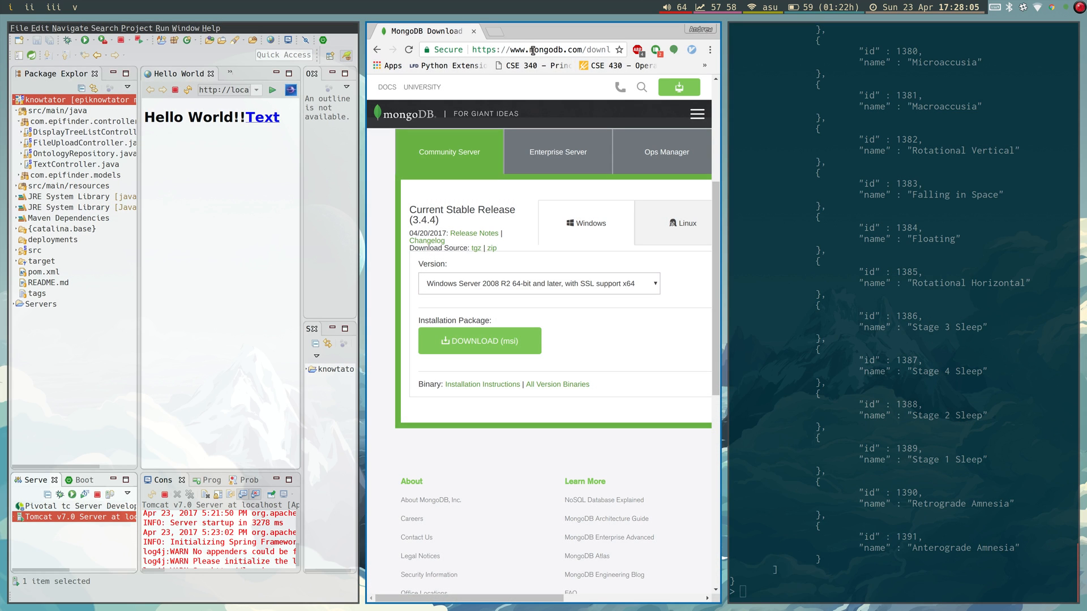
Load the local Knowtator app at localhost:8080/knowtator/ and go to its Text page.
{"action": "left_click", "coordinate": [533, 51]}
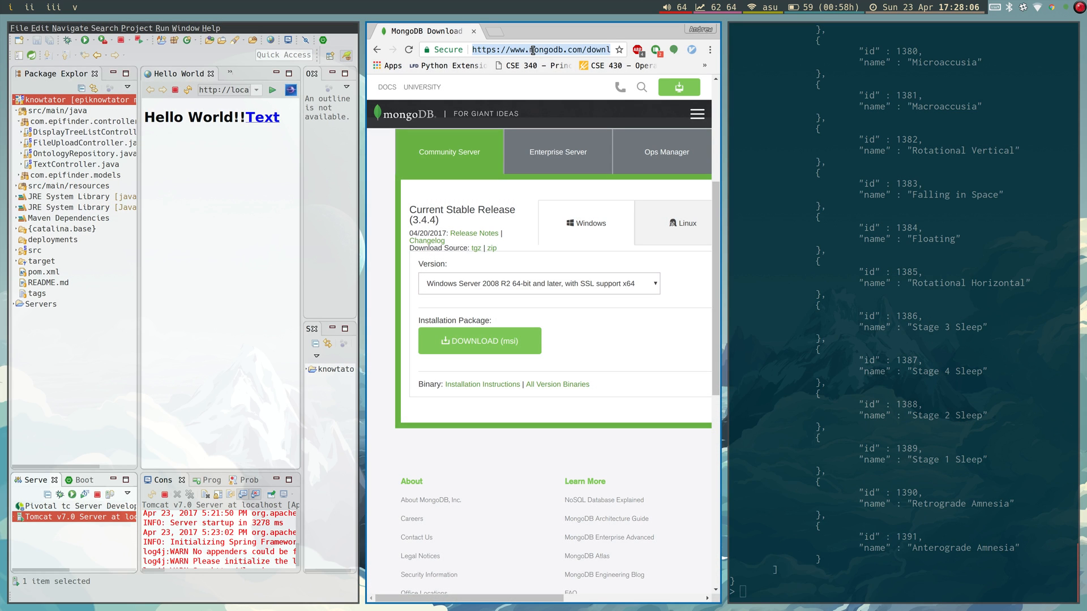
{"action": "type", "text": "local"}
{"action": "key", "text": "Return"}
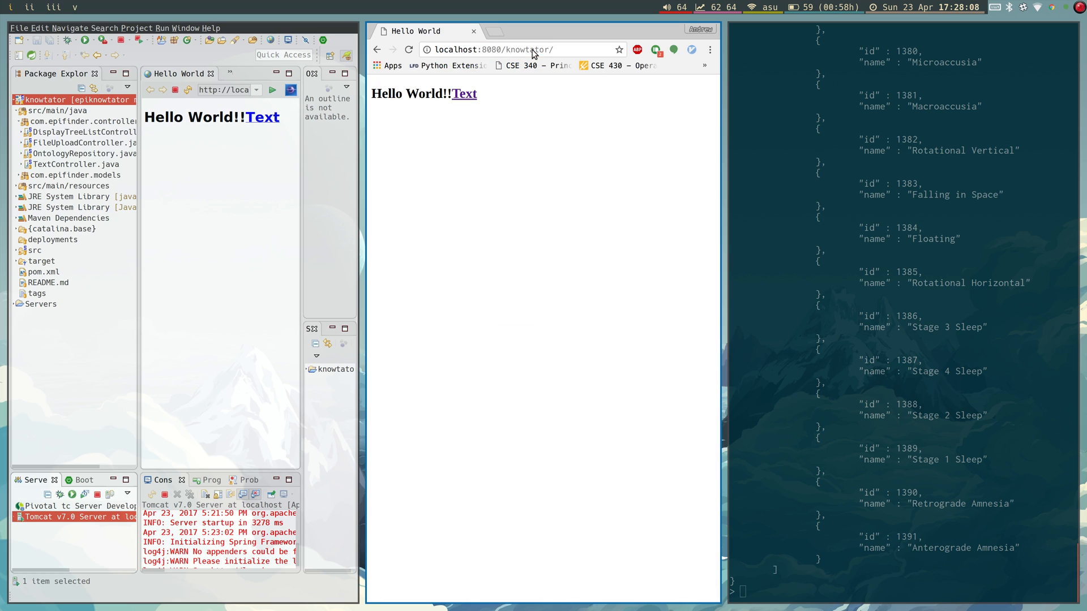
{"action": "left_click", "coordinate": [464, 94]}
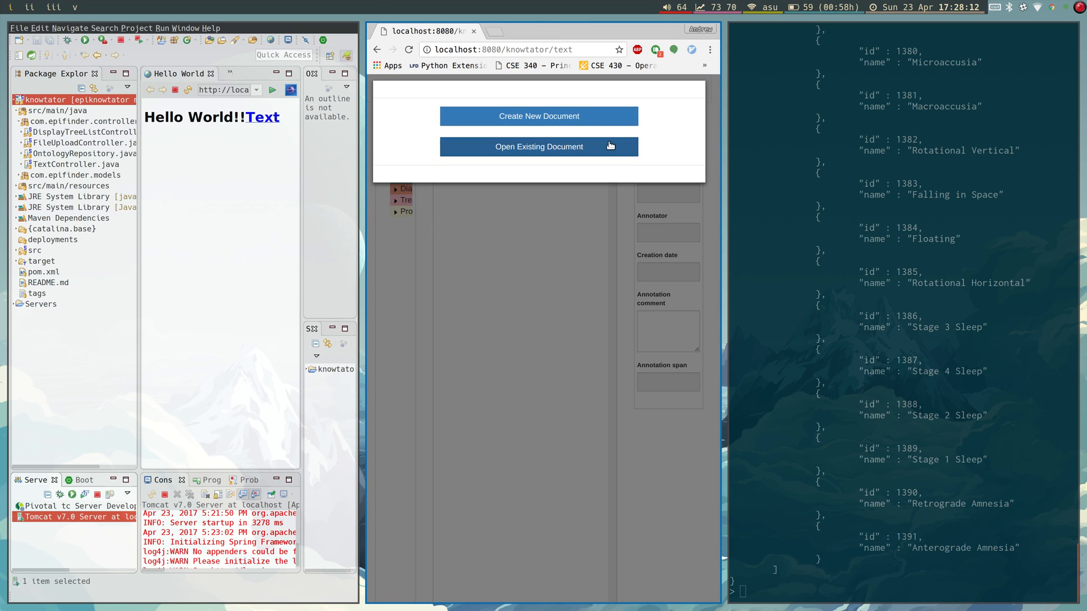
Dismiss the document prompt, go fullscreen, and expand Epilepsy_Disease and Epidemiologic_Factor.
{"action": "key", "text": "ctrl+f"}
{"action": "left_click", "coordinate": [536, 298]}
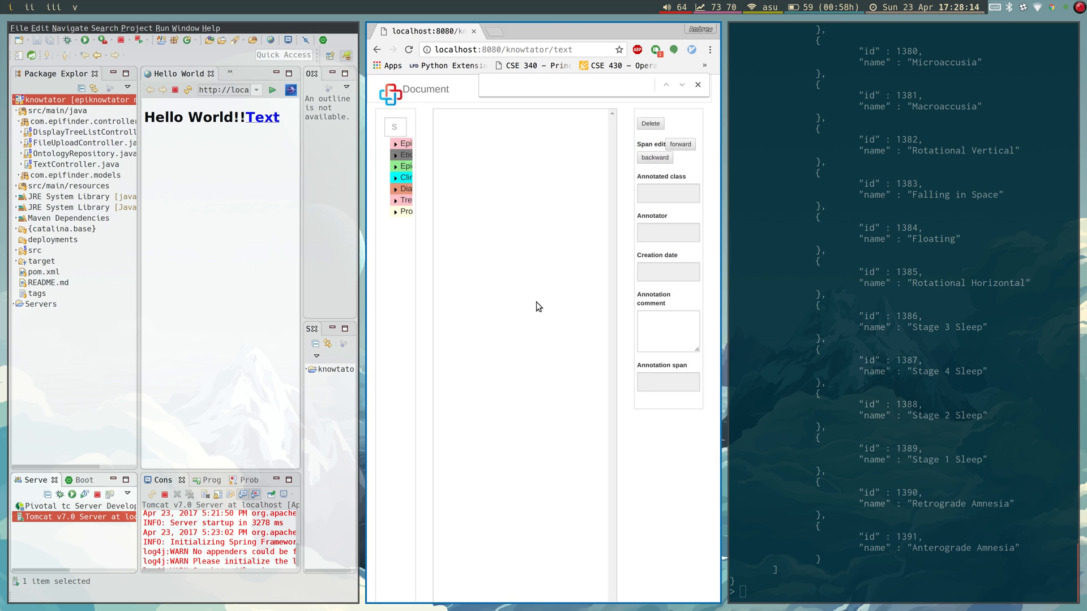
{"action": "key", "text": "super+f"}
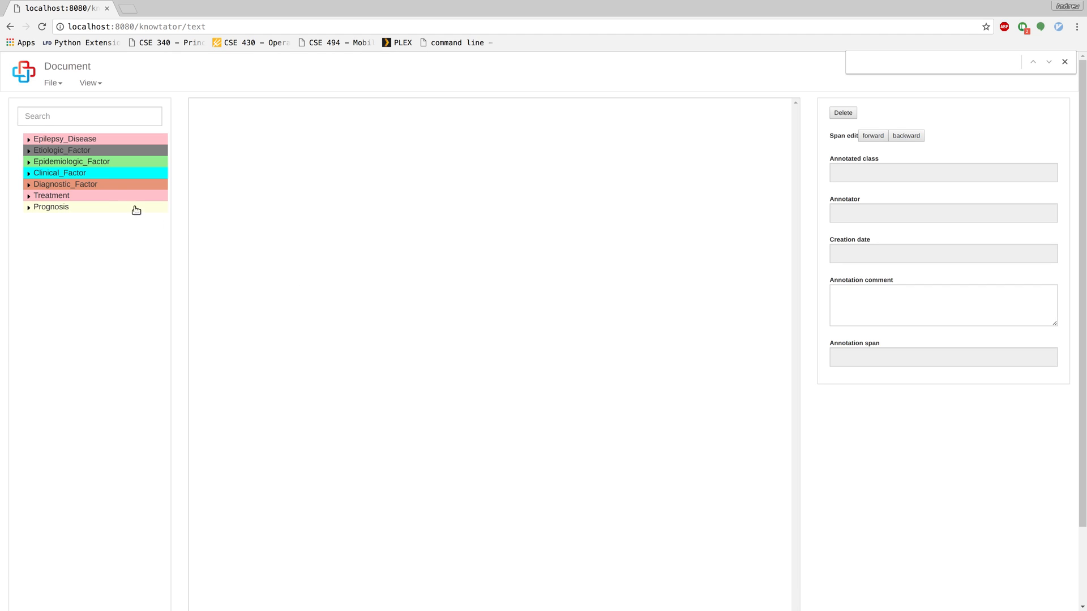
{"action": "left_click", "coordinate": [29, 140]}
{"action": "left_click", "coordinate": [29, 196]}
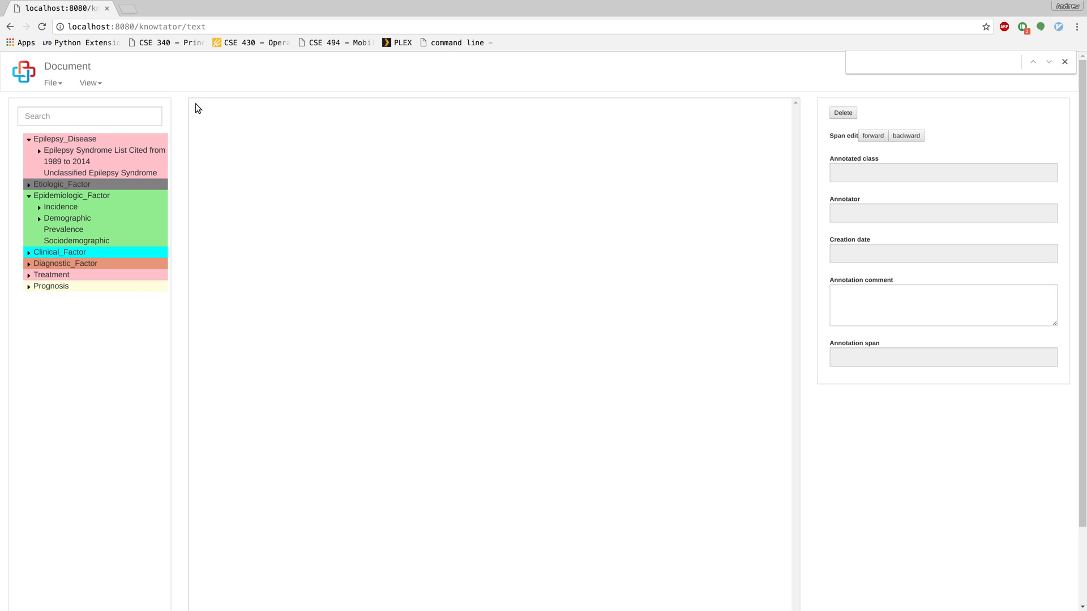
Open Knowtator's File menu listing New, Open, Import, Save and revision options.
{"action": "left_click", "coordinate": [60, 86]}
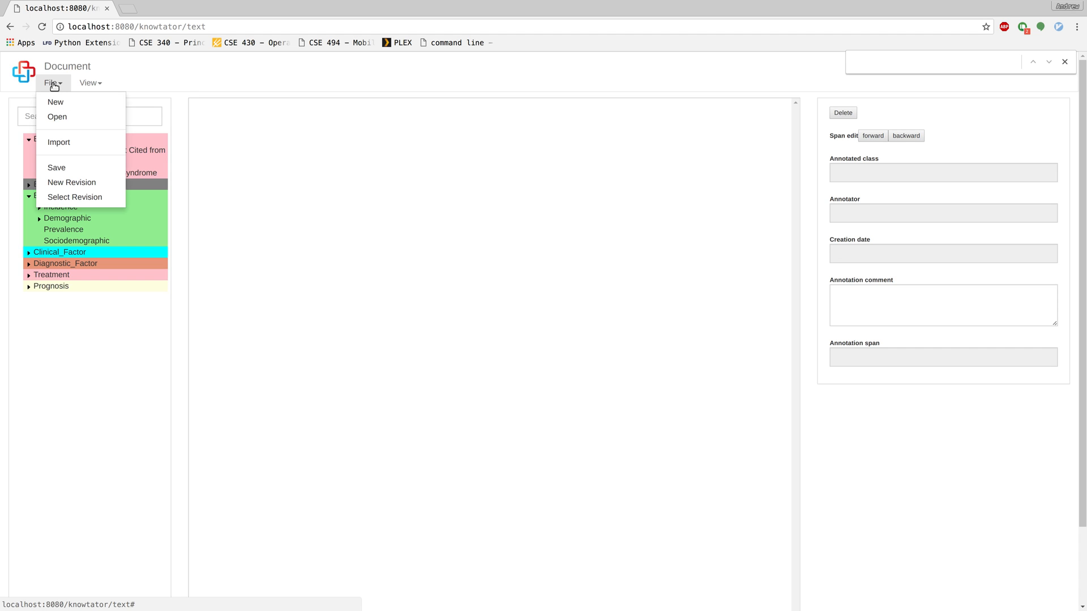
Start a new Knowtator document and name it Test.
{"action": "left_click", "coordinate": [55, 103]}
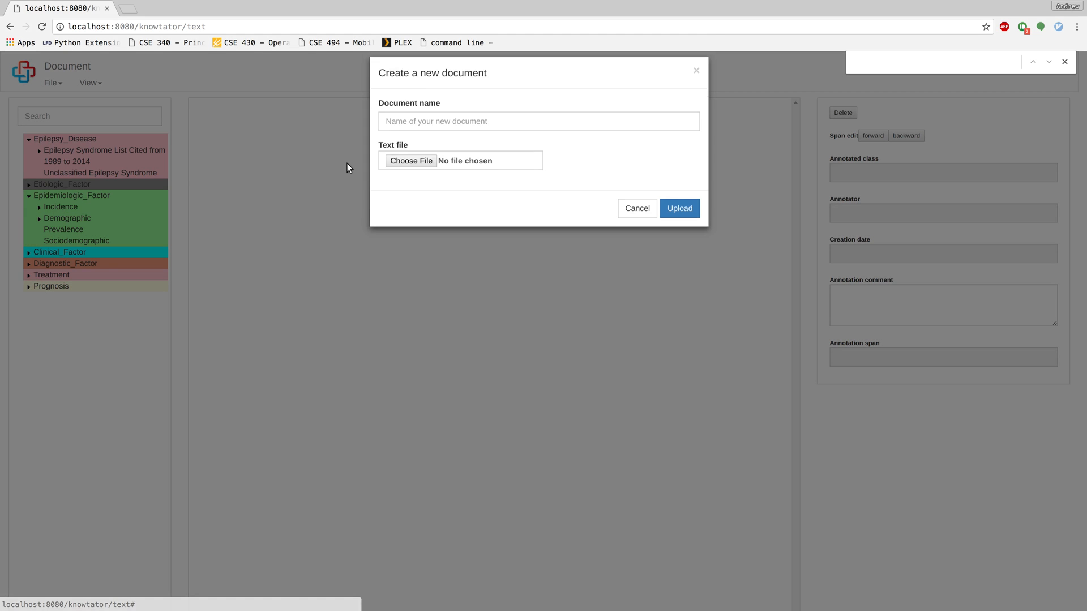
{"action": "left_click", "coordinate": [482, 128]}
{"action": "type", "text": "Test"}
{"action": "key", "text": "Tab"}
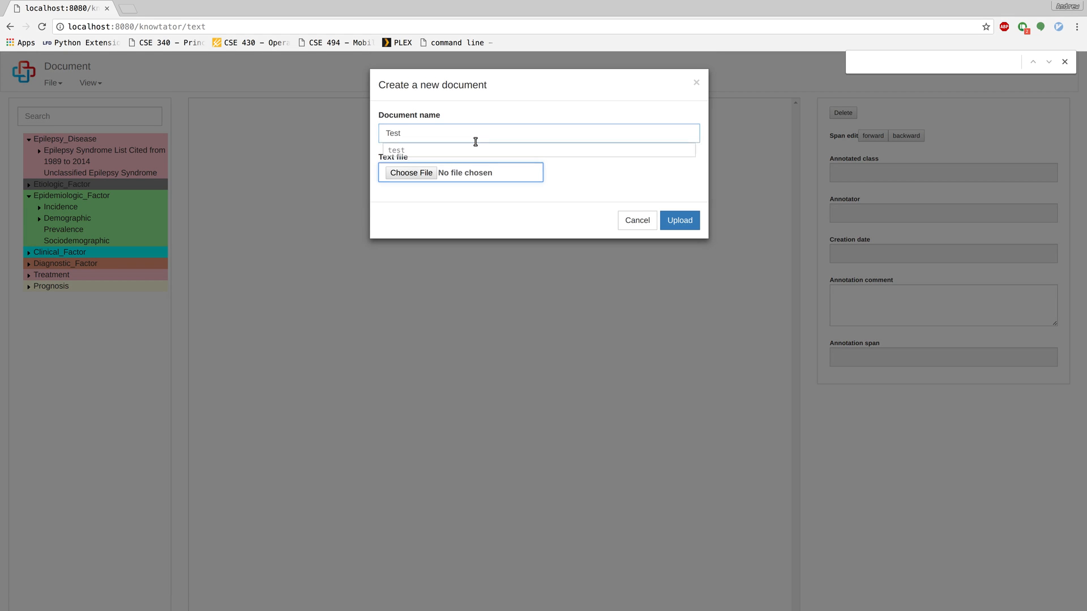
Pick text.txt from projects/epiknowtator/src/main/resources as the document's text file.
{"action": "left_click", "coordinate": [410, 173]}
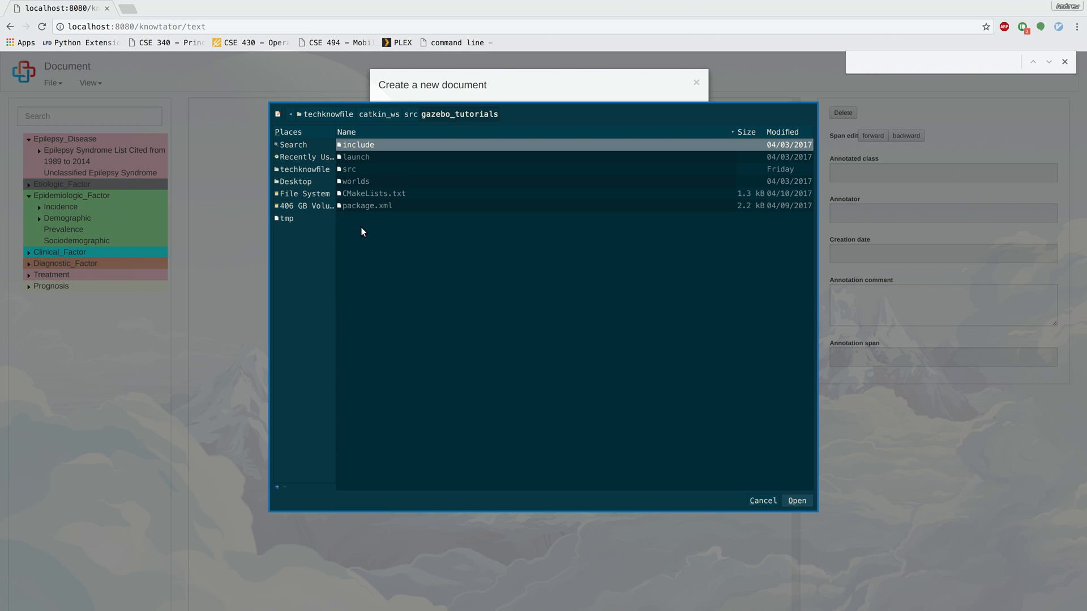
{"action": "left_click", "coordinate": [288, 171]}
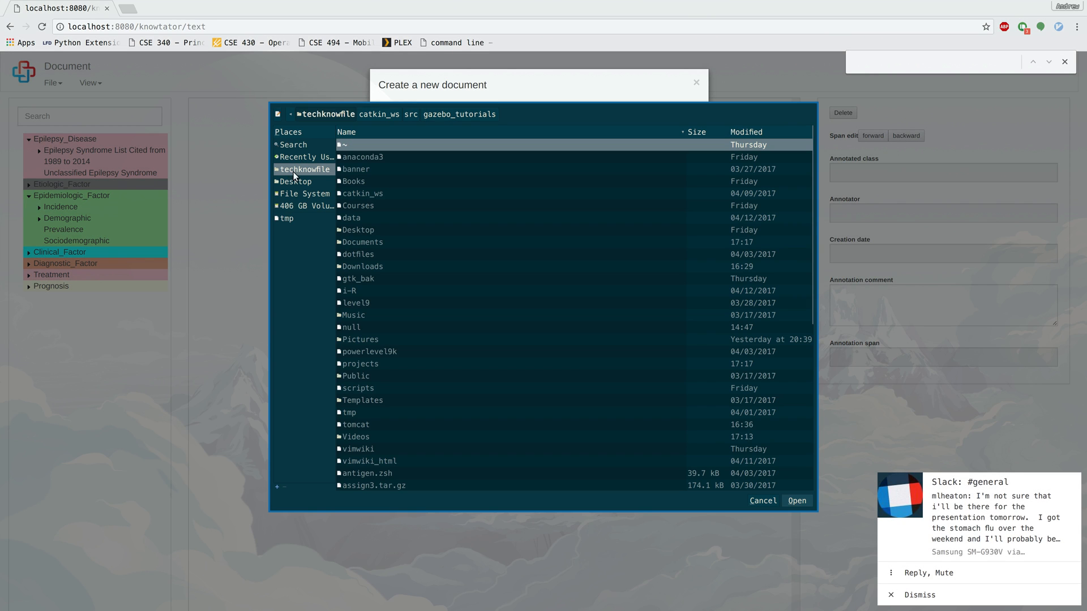
{"action": "left_click", "coordinate": [380, 334]}
{"action": "scroll", "coordinate": [391, 272], "scroll_direction": "down", "scroll_amount": 3}
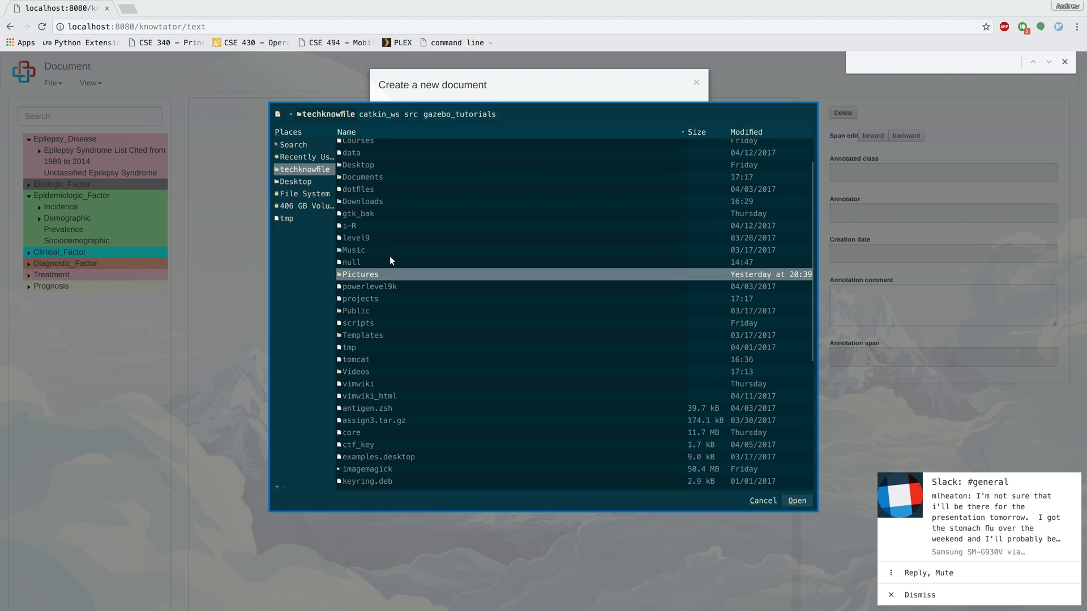
{"action": "double_click", "coordinate": [378, 301]}
{"action": "double_click", "coordinate": [394, 156]}
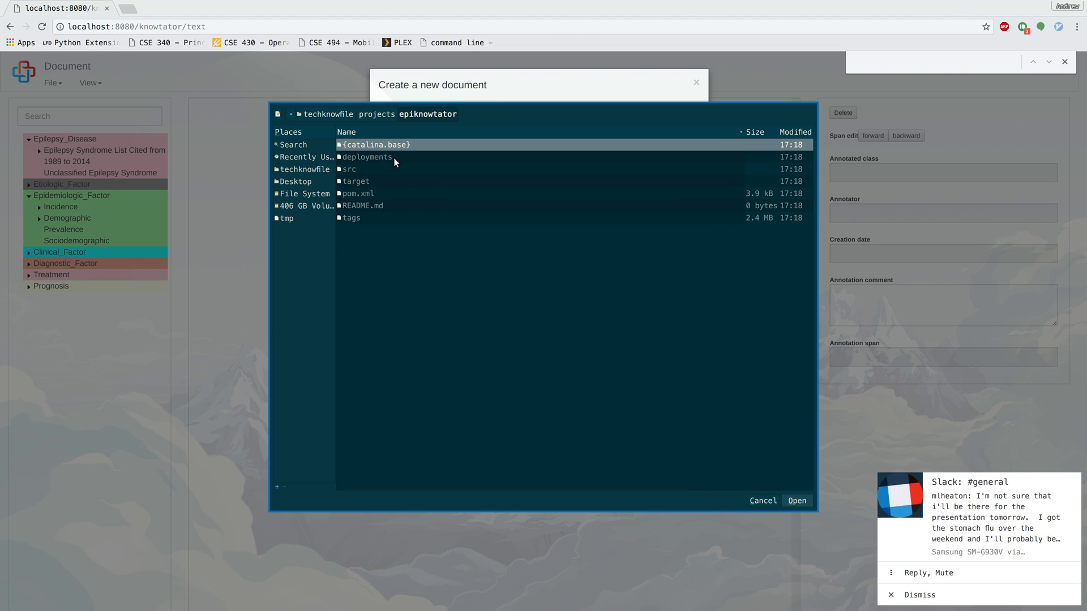
{"action": "double_click", "coordinate": [373, 168]}
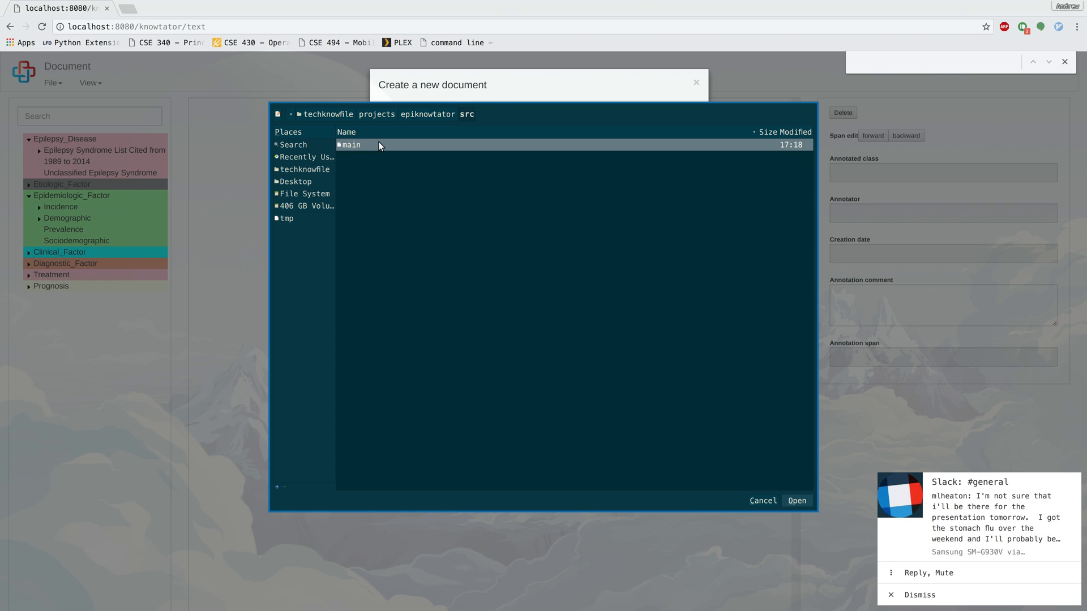
{"action": "double_click", "coordinate": [378, 144]}
{"action": "double_click", "coordinate": [374, 157]}
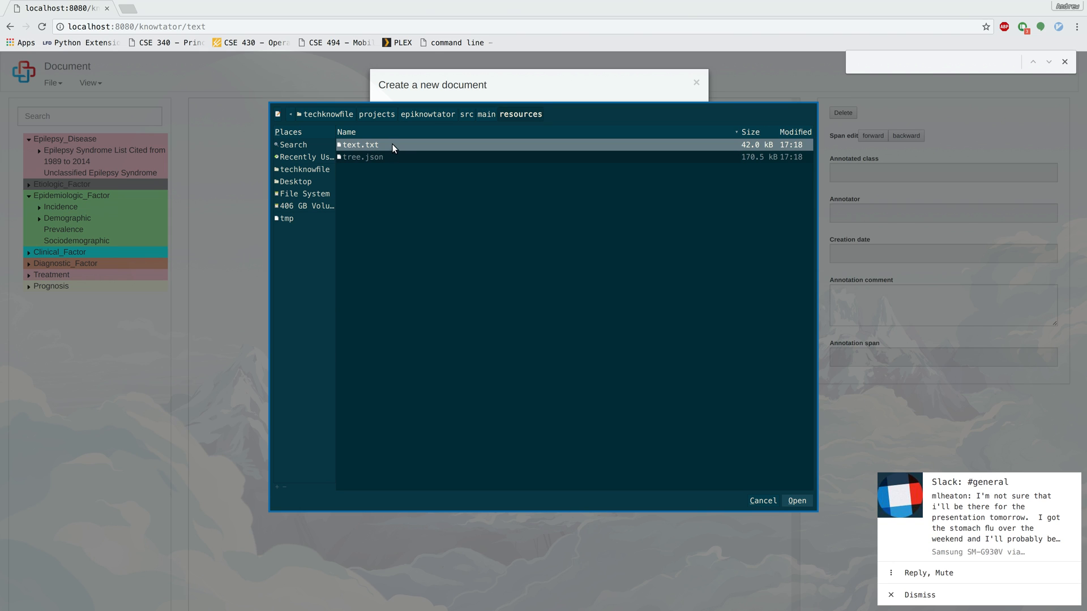
{"action": "double_click", "coordinate": [394, 146]}
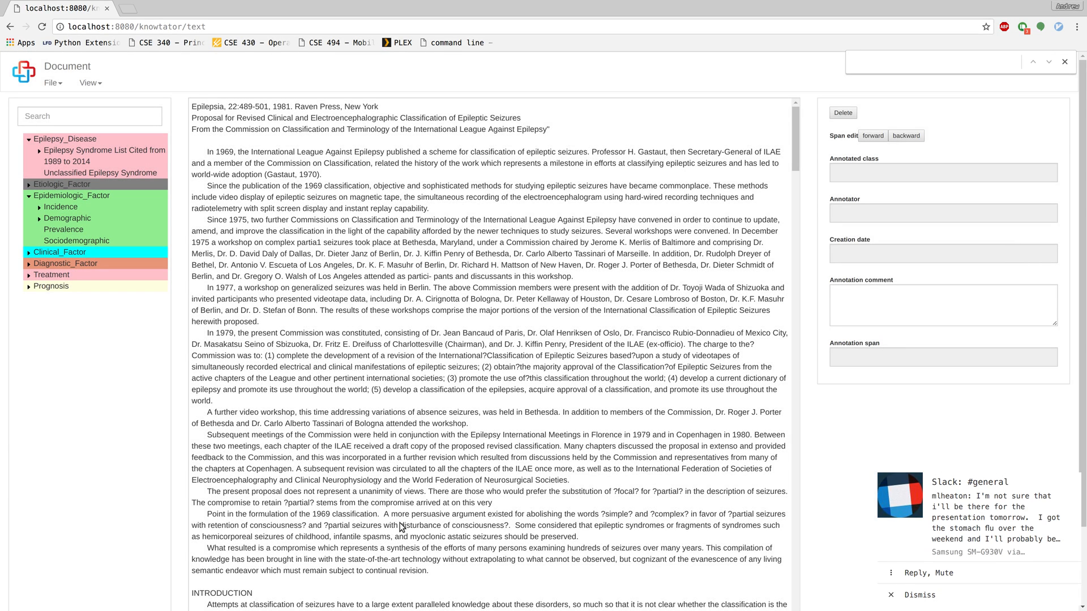
Annotate the Escueta-to-revision passage, the name Dieter, and 'In 1969, the International League'.
{"action": "left_click_drag", "start_coordinate": [460, 572], "coordinate": [270, 265]}
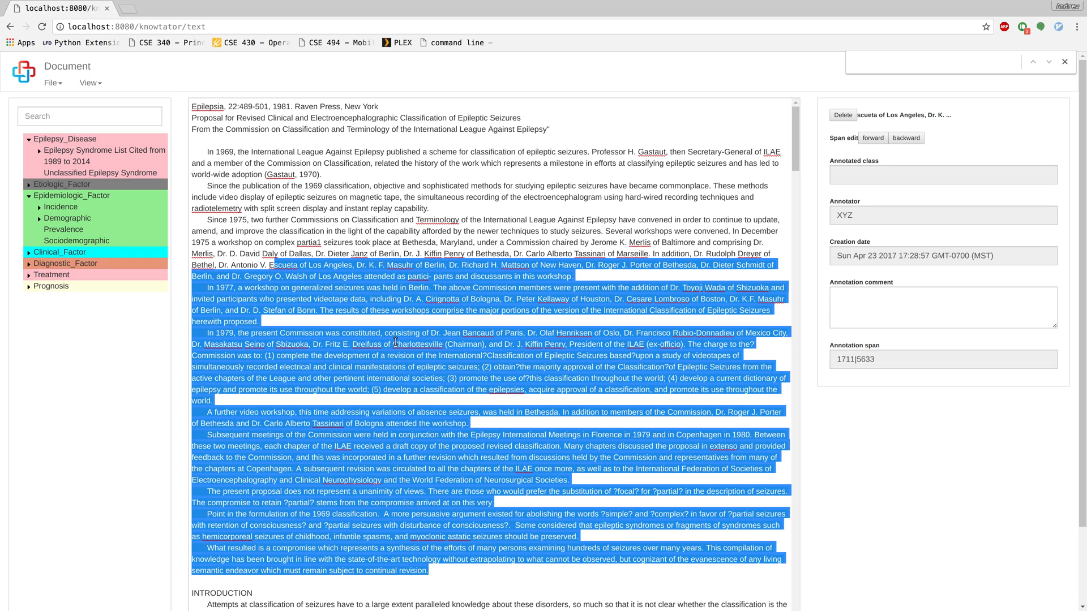
{"action": "double_click", "coordinate": [338, 254]}
{"action": "left_click", "coordinate": [385, 252]}
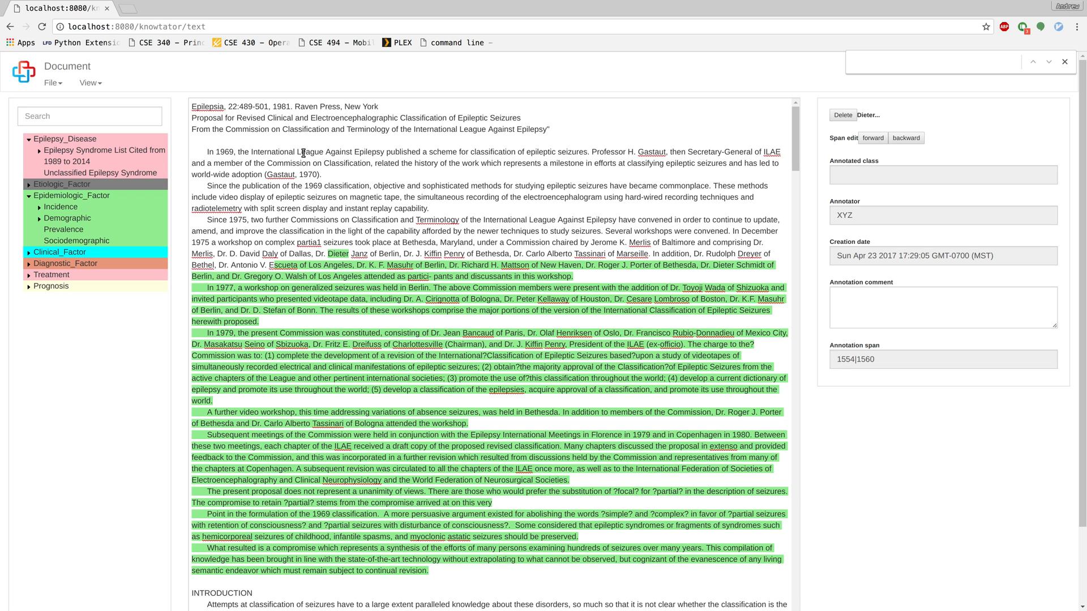
{"action": "left_click_drag", "start_coordinate": [206, 152], "coordinate": [325, 151]}
{"action": "left_click", "coordinate": [356, 185]}
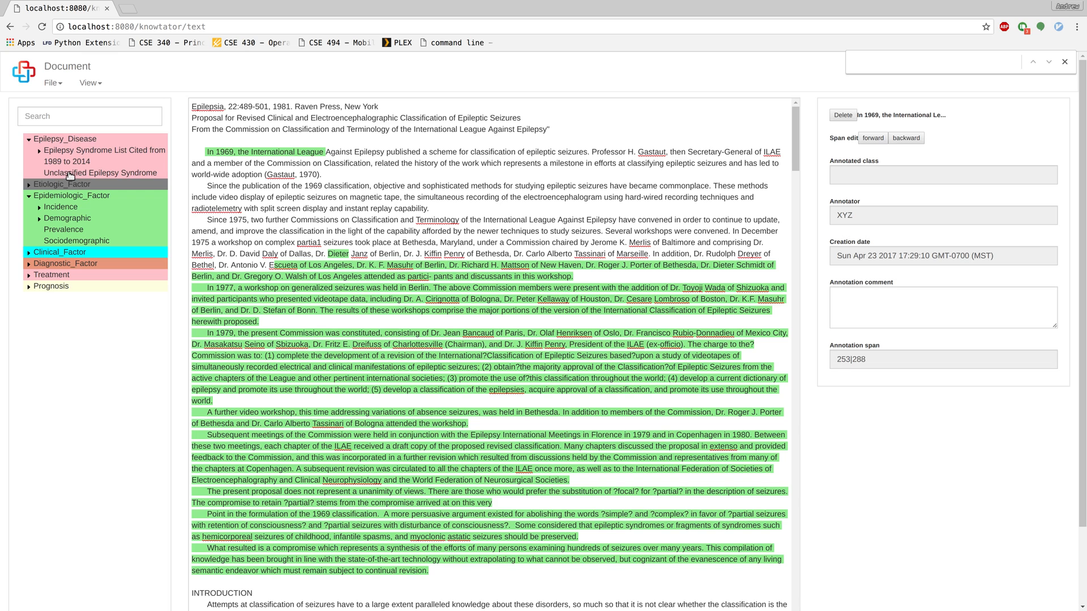
Tag the word 'classification' with the Unclassified Epilepsy Syndrome class.
{"action": "left_click", "coordinate": [73, 176]}
{"action": "double_click", "coordinate": [492, 152]}
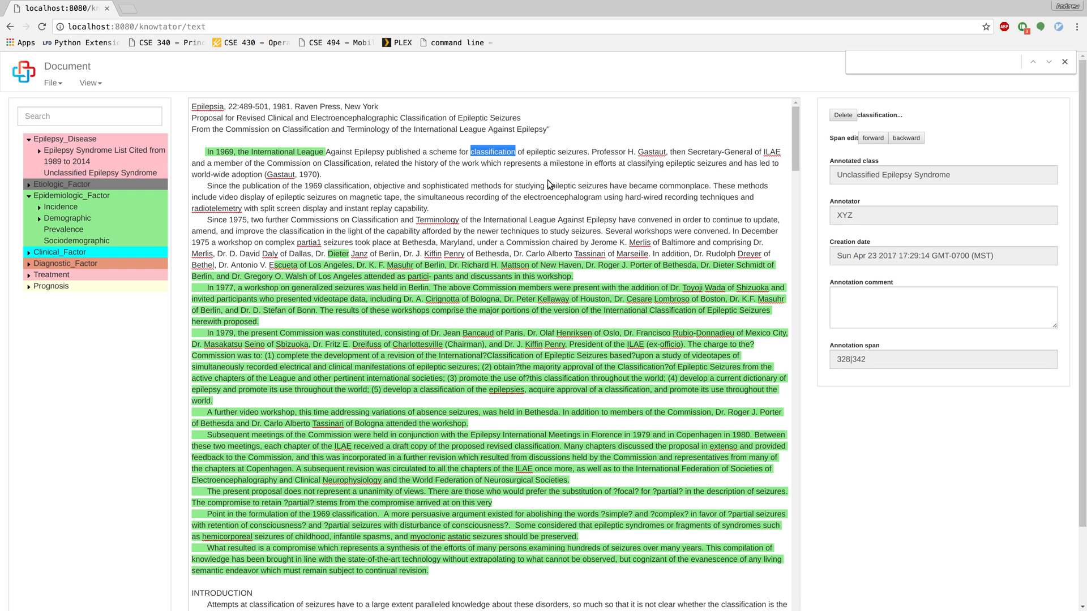
{"action": "left_click", "coordinate": [515, 187]}
{"action": "left_click", "coordinate": [52, 83]}
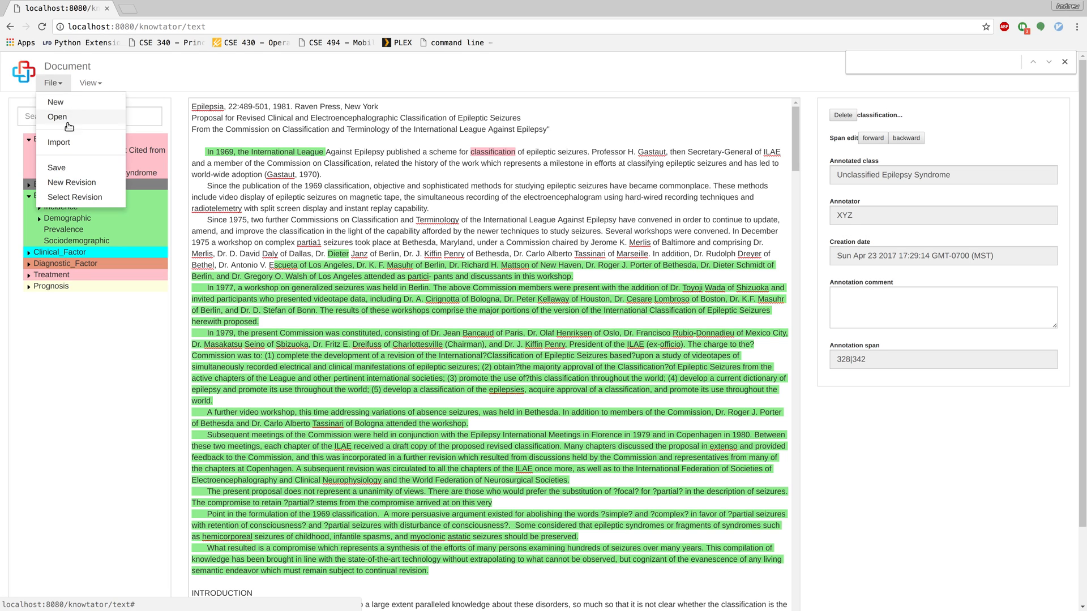
Save the annotated document, then upload another new document built from tree.json.
{"action": "left_click", "coordinate": [74, 172]}
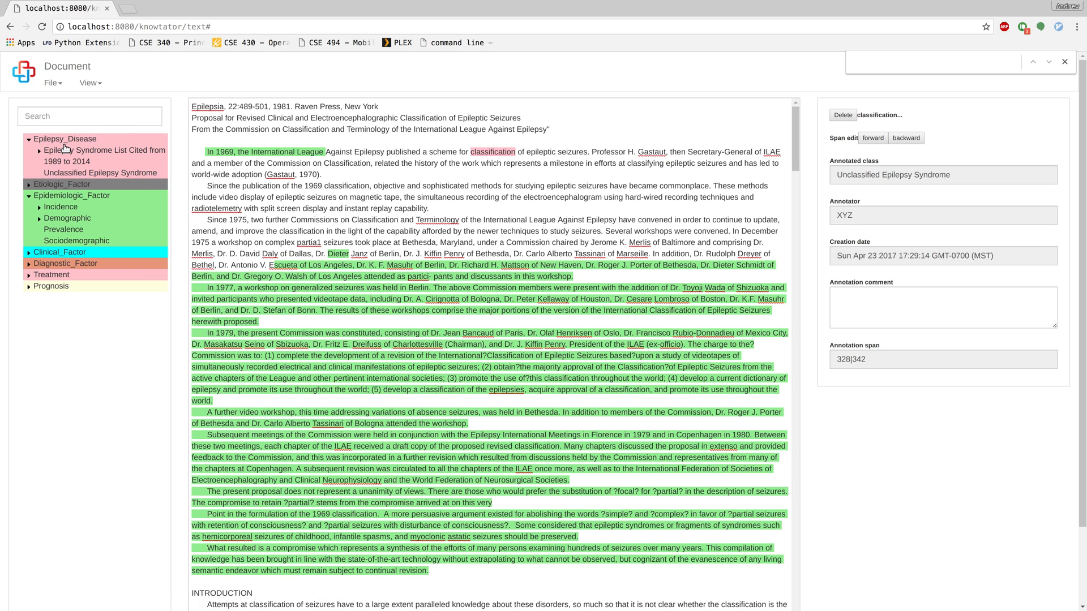
{"action": "left_click", "coordinate": [54, 83]}
{"action": "left_click", "coordinate": [66, 108]}
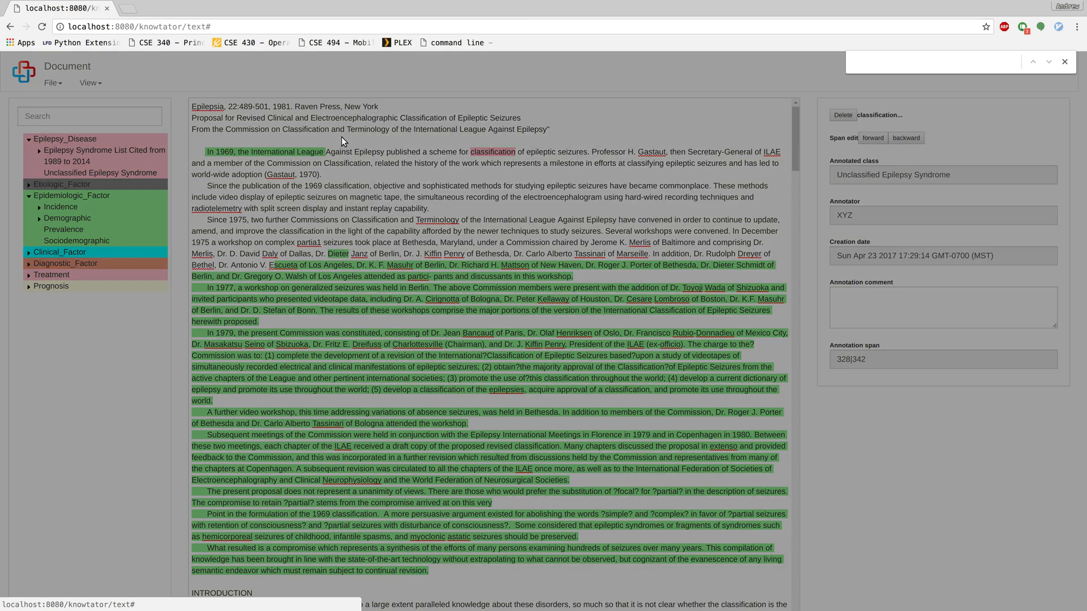
{"action": "left_click", "coordinate": [445, 129]}
{"action": "left_click", "coordinate": [447, 131]}
{"action": "left_click", "coordinate": [444, 150]}
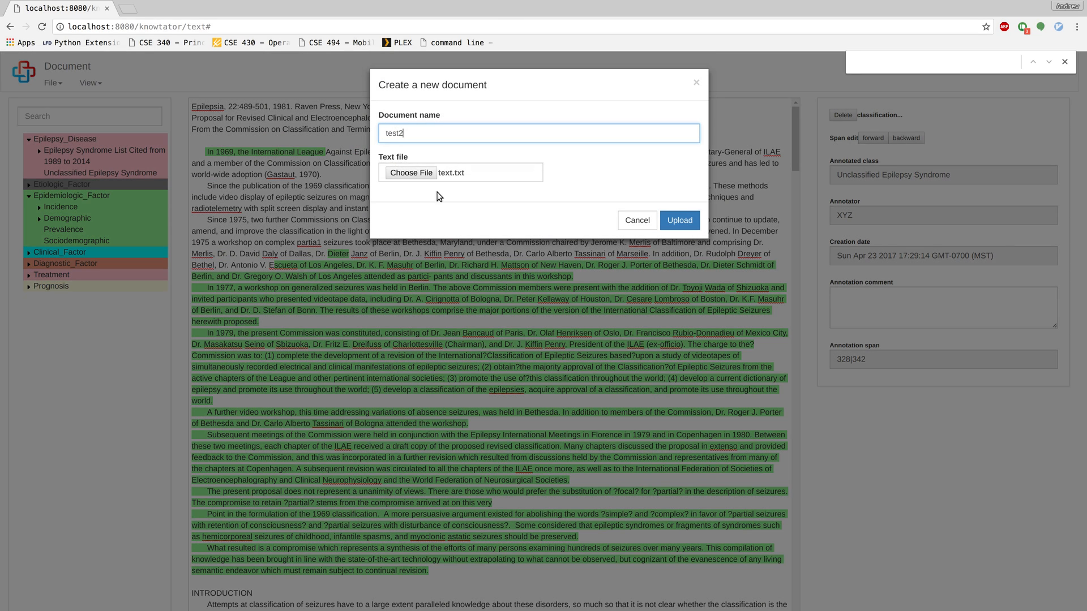
{"action": "left_click", "coordinate": [434, 195]}
{"action": "left_click", "coordinate": [424, 177]}
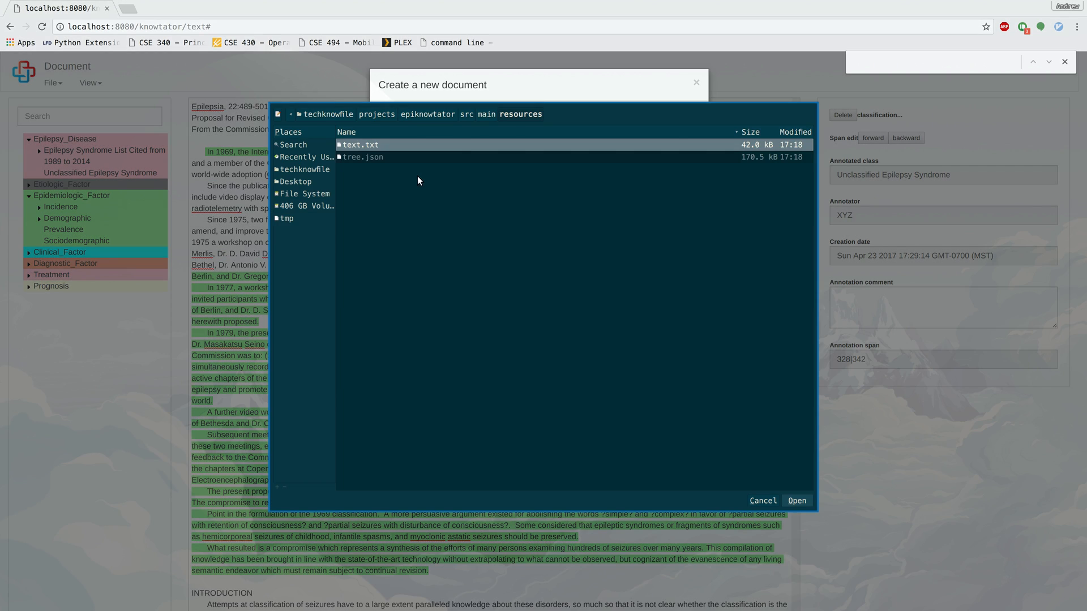
{"action": "double_click", "coordinate": [375, 159]}
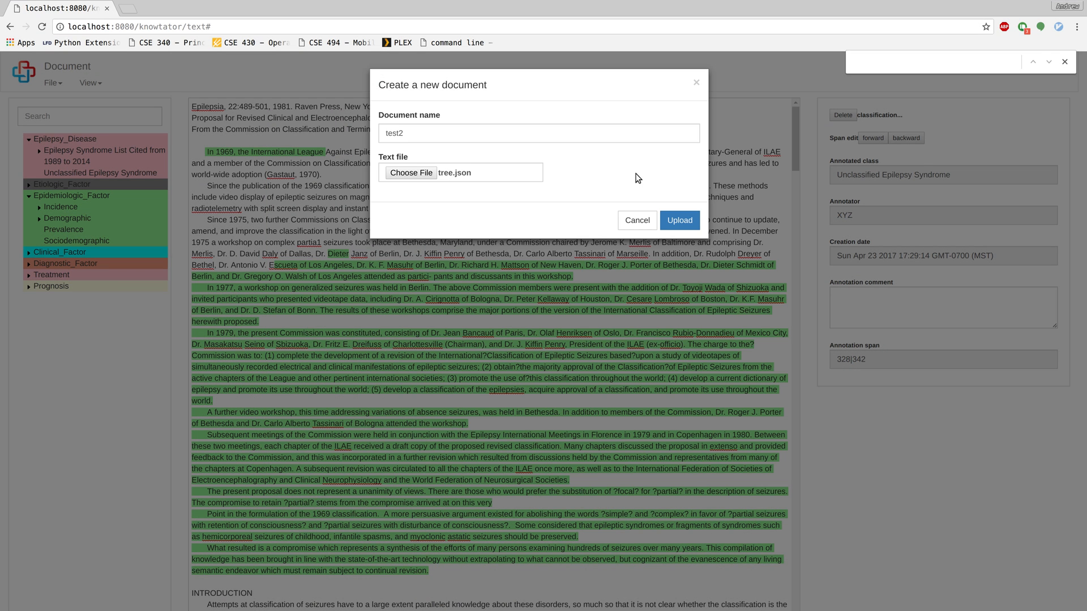
{"action": "left_click", "coordinate": [679, 220]}
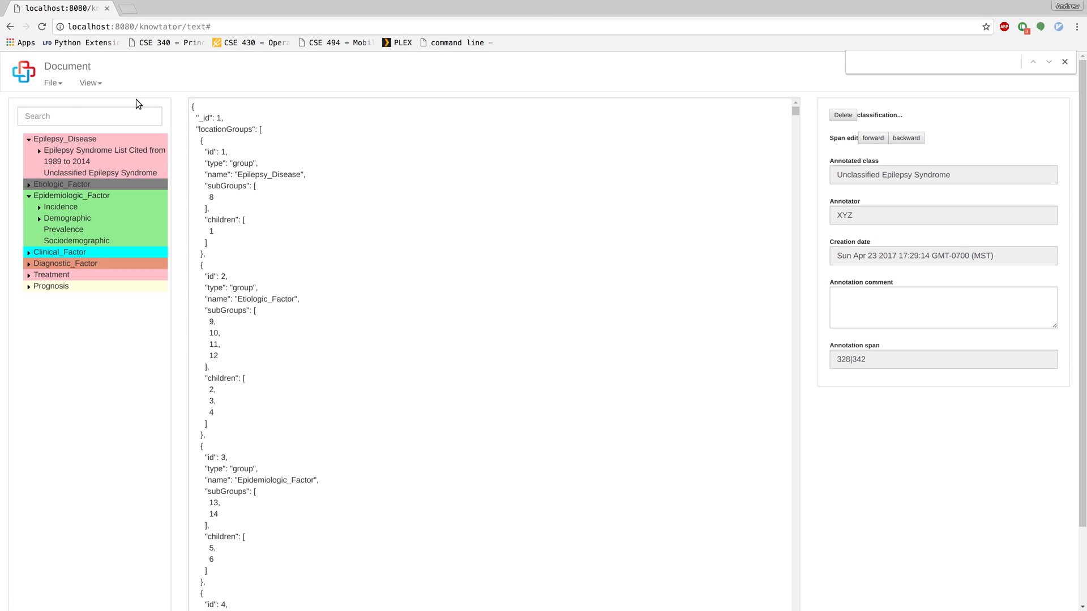
Open the saved Test document to bring back its annotated text.
{"action": "left_click", "coordinate": [53, 84]}
{"action": "left_click", "coordinate": [66, 115]}
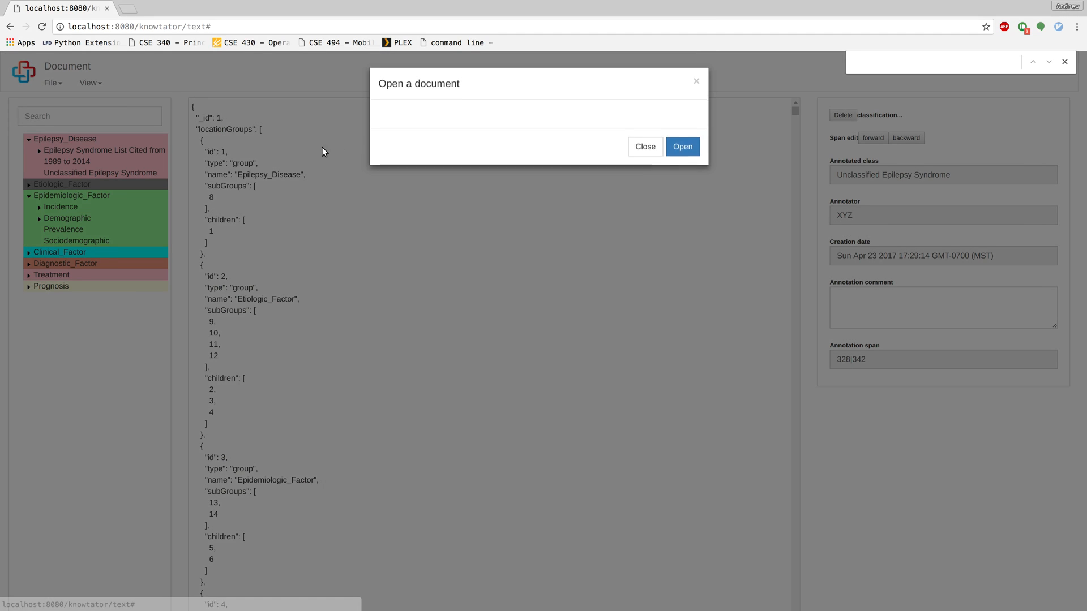
{"action": "left_click", "coordinate": [445, 120]}
{"action": "left_click", "coordinate": [683, 194]}
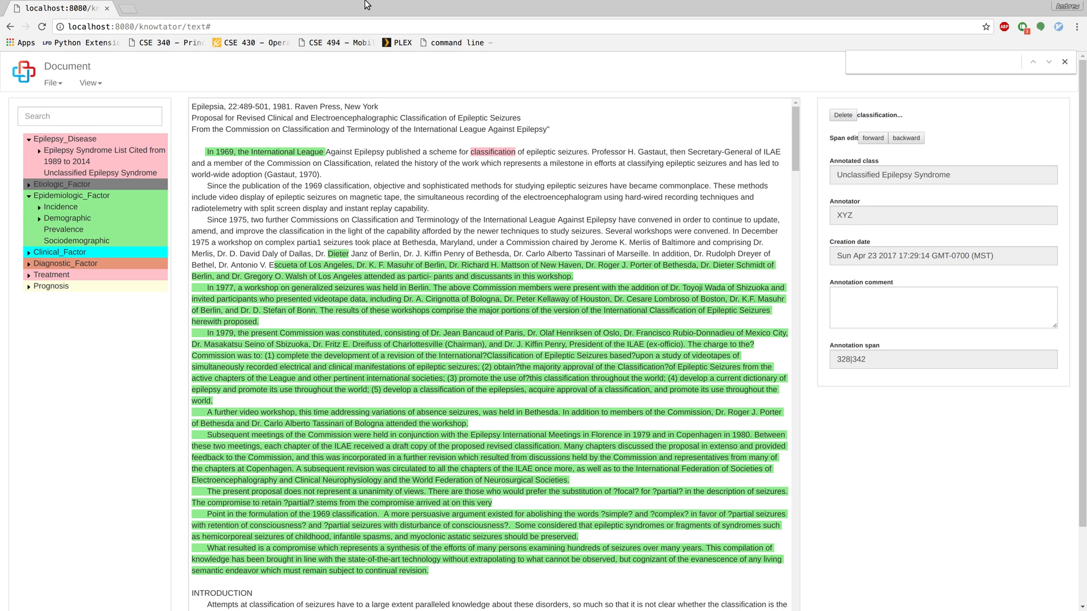
Make Spring Tool Suite fill the screen and show the Knowtator text page in its internal browser.
{"action": "key", "text": "super+f"}
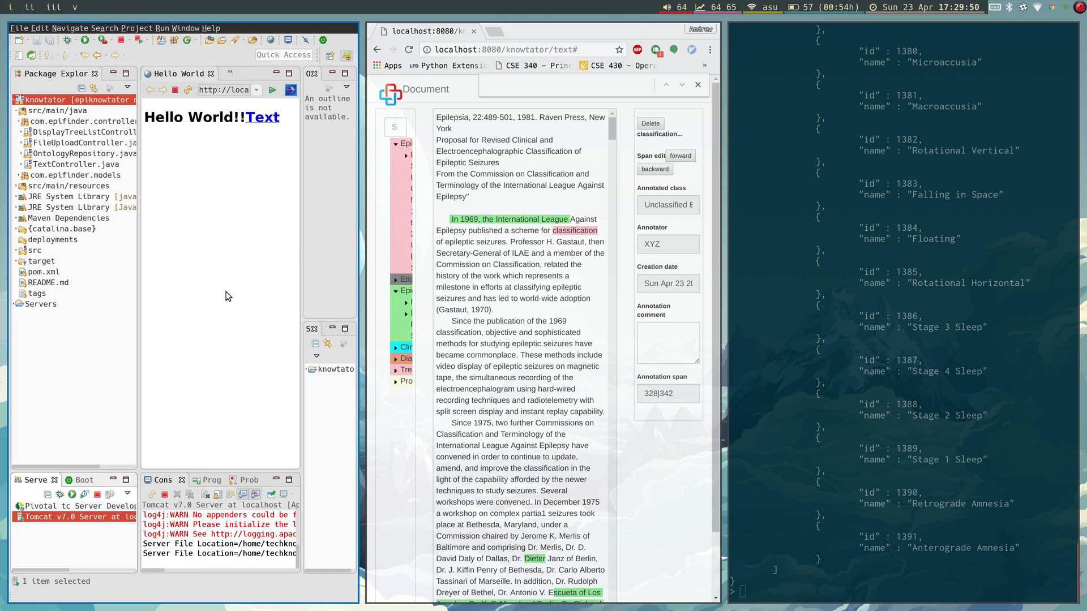
{"action": "key", "text": "super+f"}
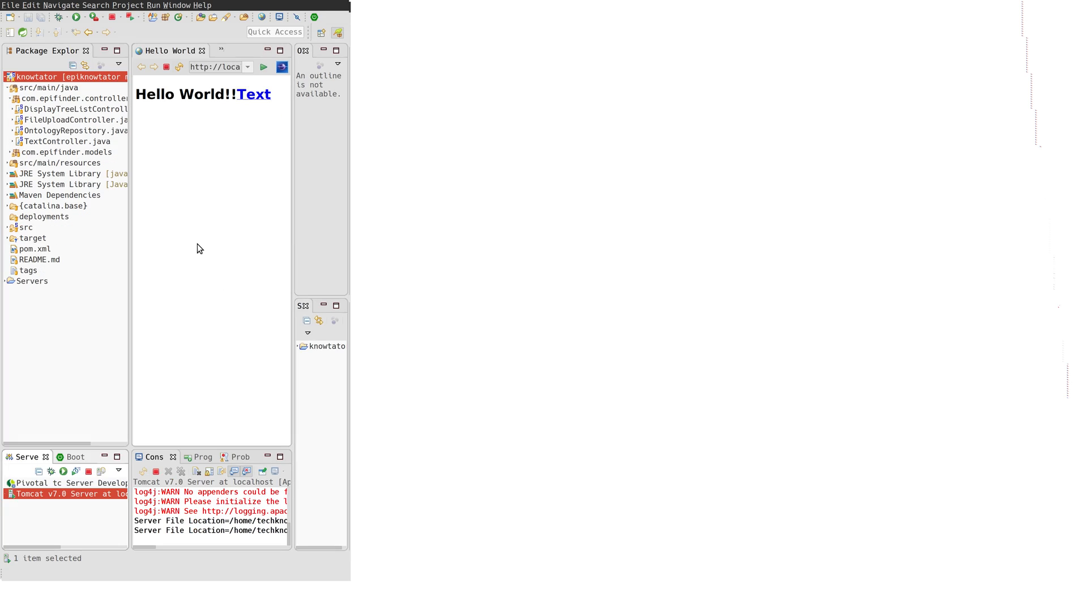
{"action": "left_click", "coordinate": [535, 83]}
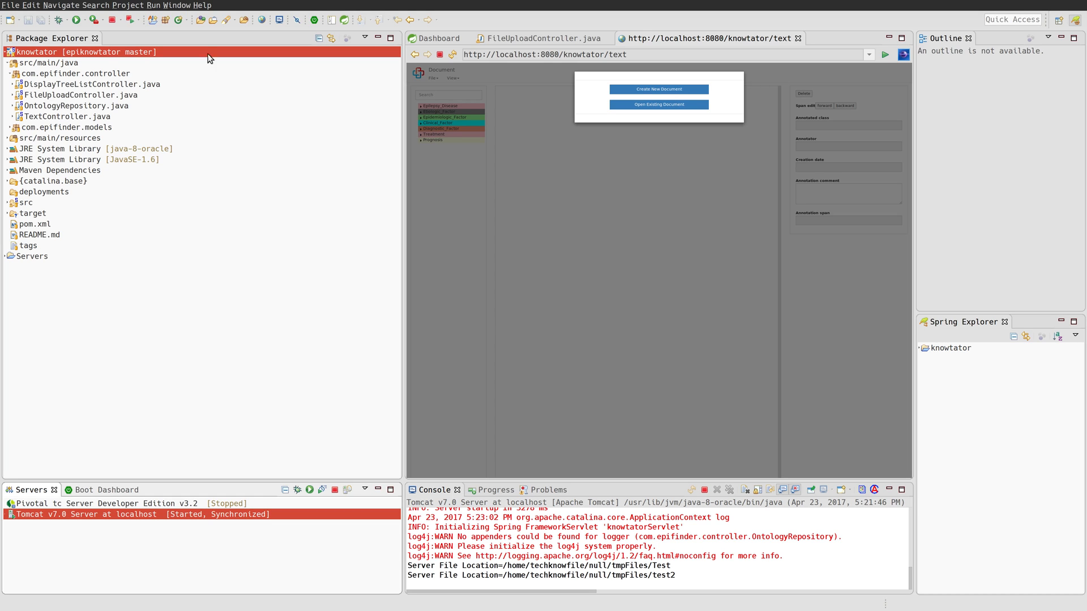
Look through the menu bar for project settings with the knowtator project selected.
{"action": "left_click", "coordinate": [97, 6]}
{"action": "mouse_move", "coordinate": [134, 5]}
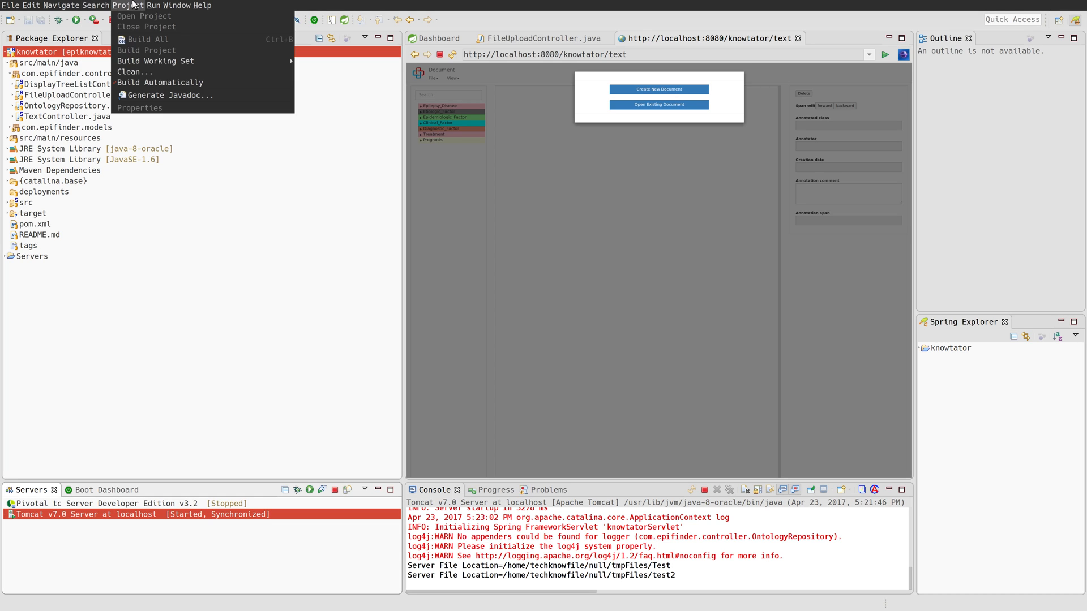
{"action": "mouse_move", "coordinate": [62, 7]}
{"action": "left_click", "coordinate": [122, 277]}
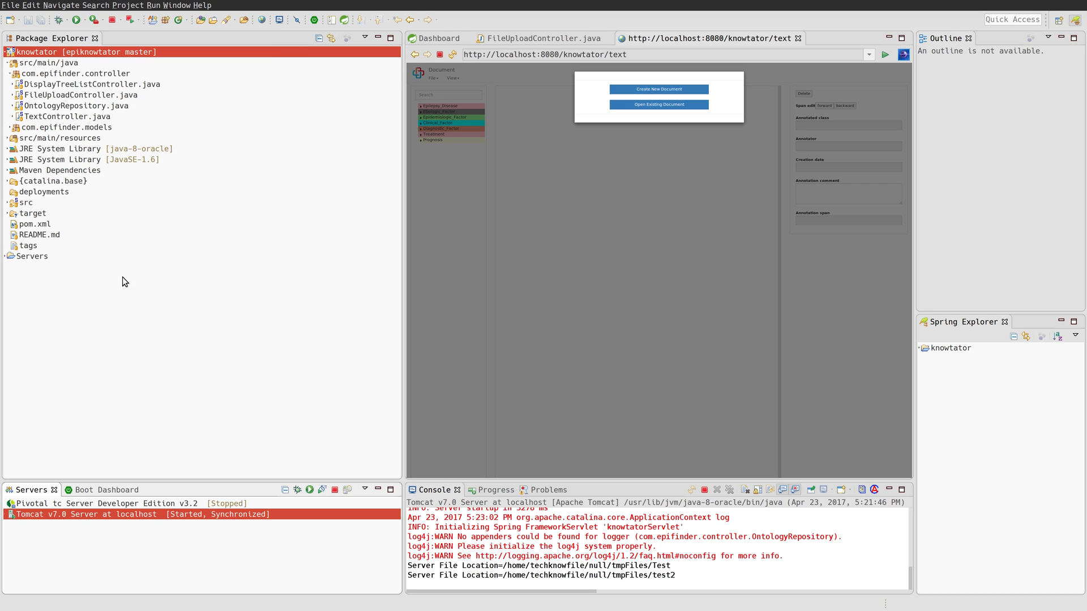
{"action": "left_click", "coordinate": [91, 54]}
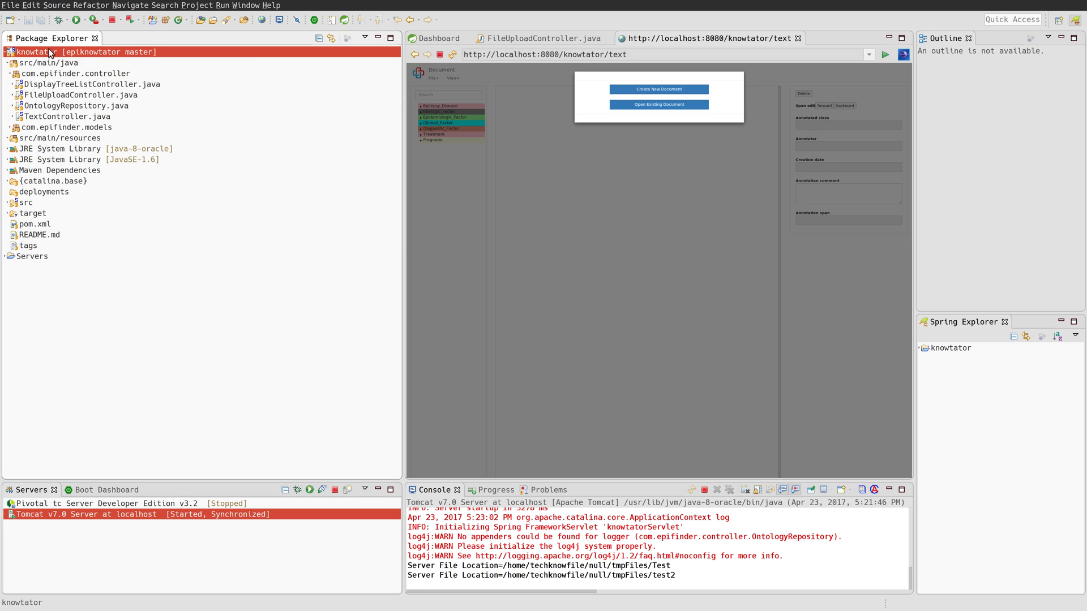
{"action": "left_click", "coordinate": [163, 5]}
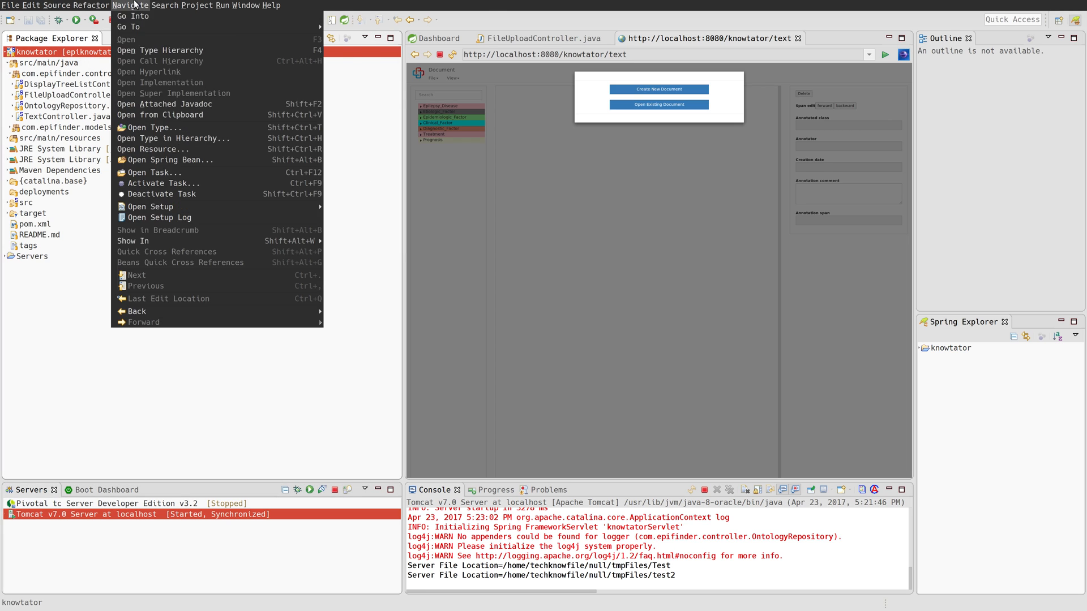
{"action": "mouse_move", "coordinate": [218, 6]}
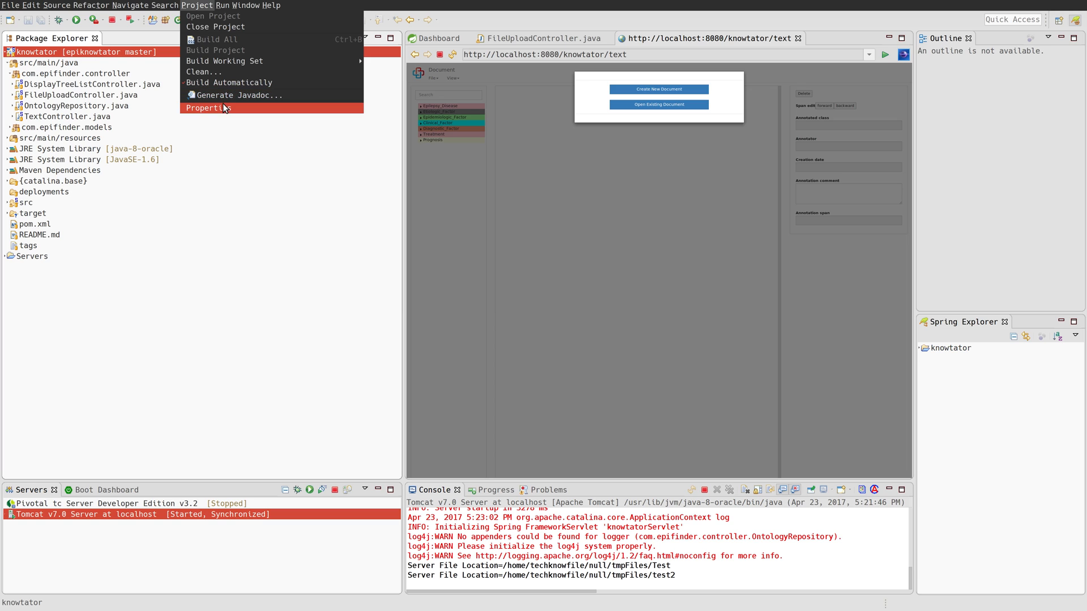
Open knowtator's Java Build Path, inspect the JavaSE-1.6 and java-8-oracle entries, then view Libraries.
{"action": "left_click", "coordinate": [224, 109]}
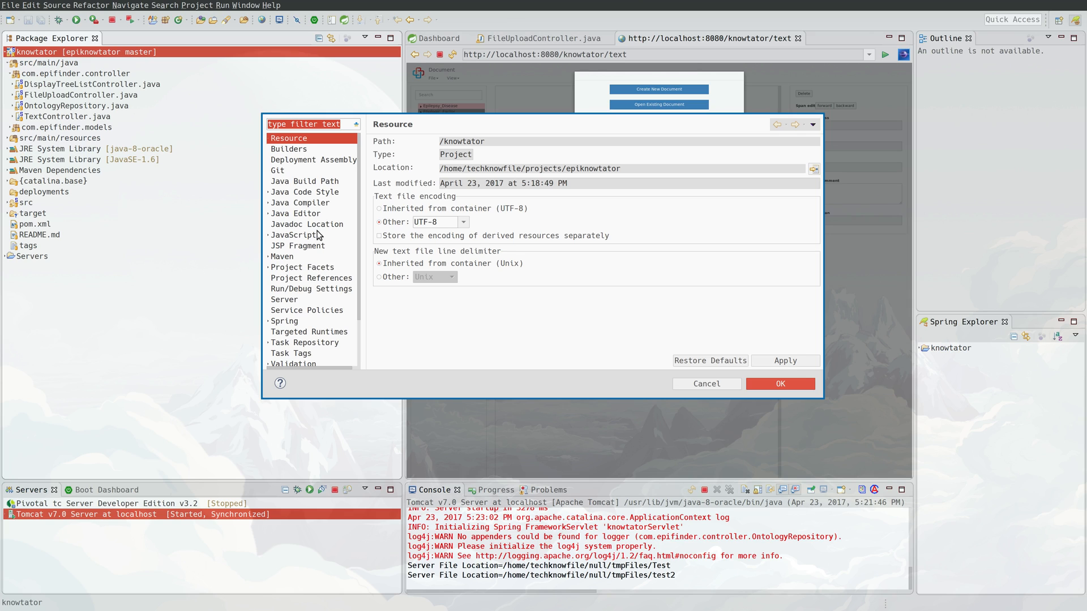
{"action": "left_click", "coordinate": [320, 183]}
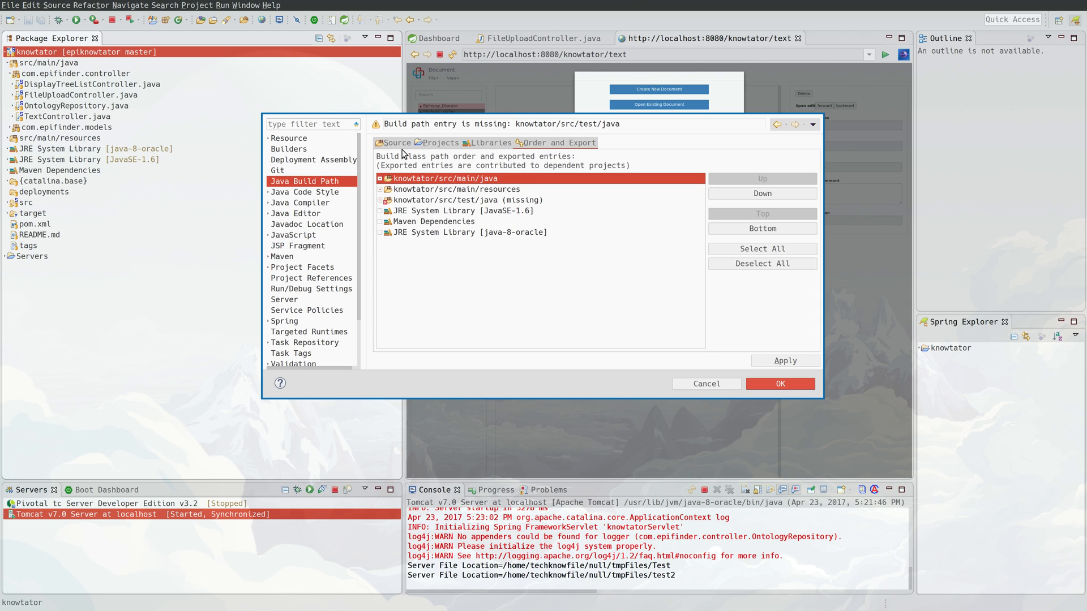
{"action": "left_click", "coordinate": [459, 214]}
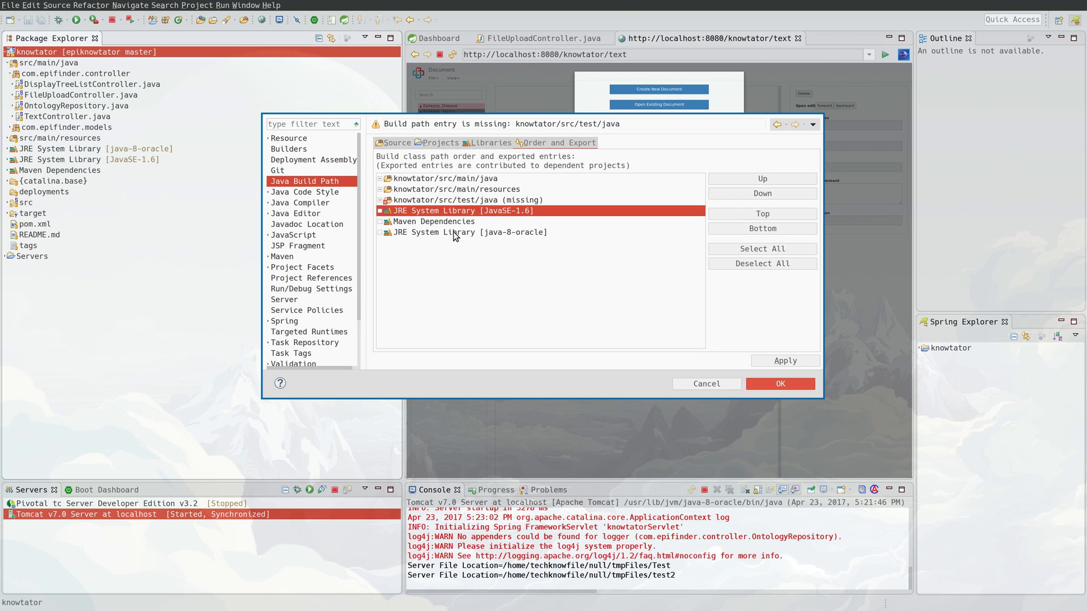
{"action": "left_click", "coordinate": [456, 232]}
{"action": "left_click", "coordinate": [462, 211]}
{"action": "left_click", "coordinate": [460, 235]}
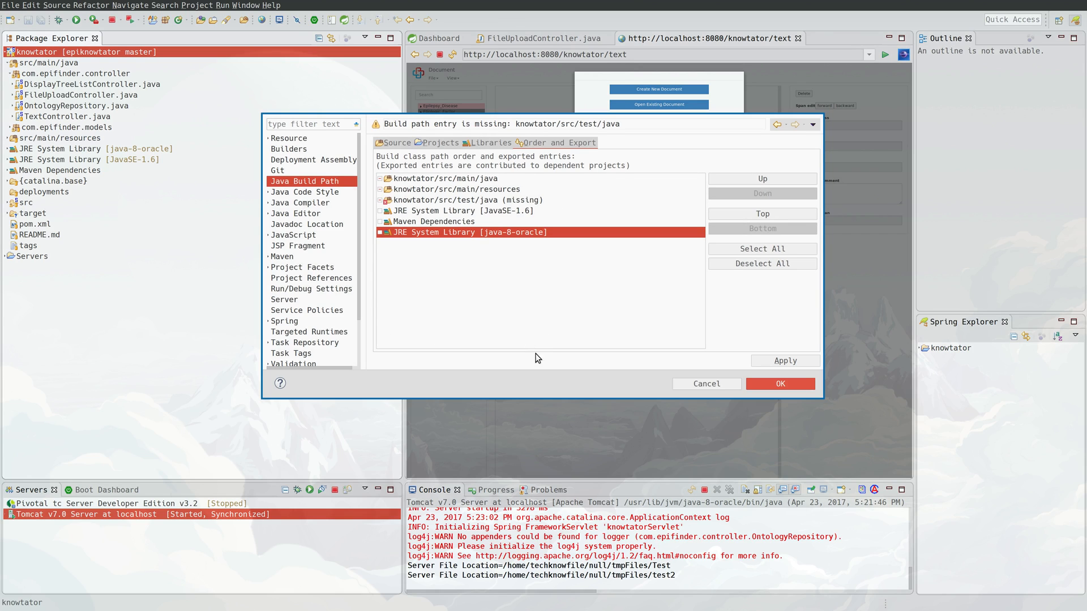
{"action": "left_click", "coordinate": [516, 211]}
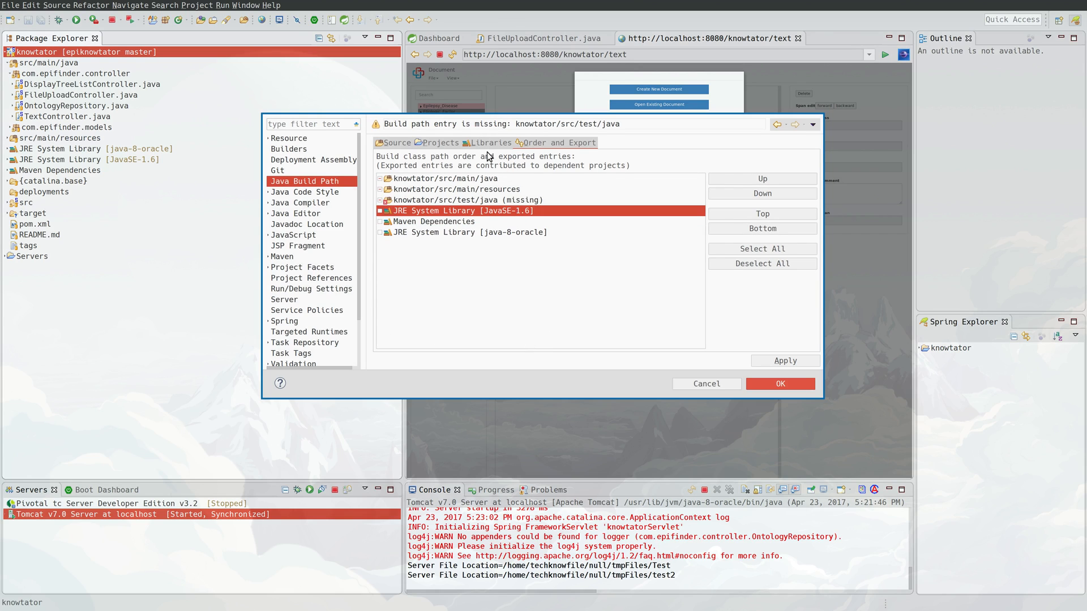
{"action": "left_click", "coordinate": [489, 143]}
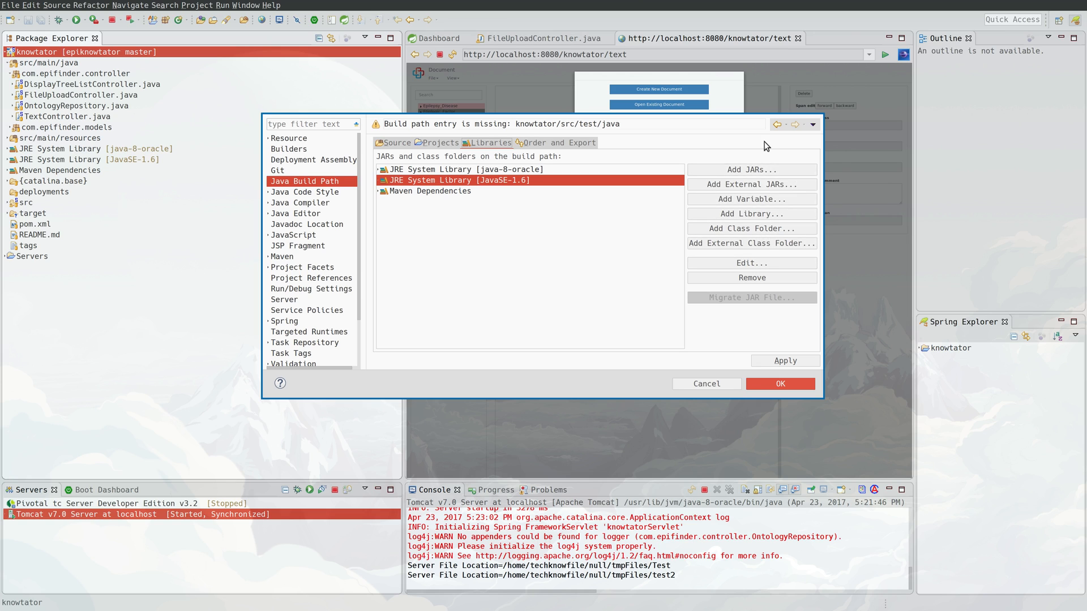
Cancel out of Add JARs and Add Library, then view the Java Editor properties page.
{"action": "left_click", "coordinate": [767, 171]}
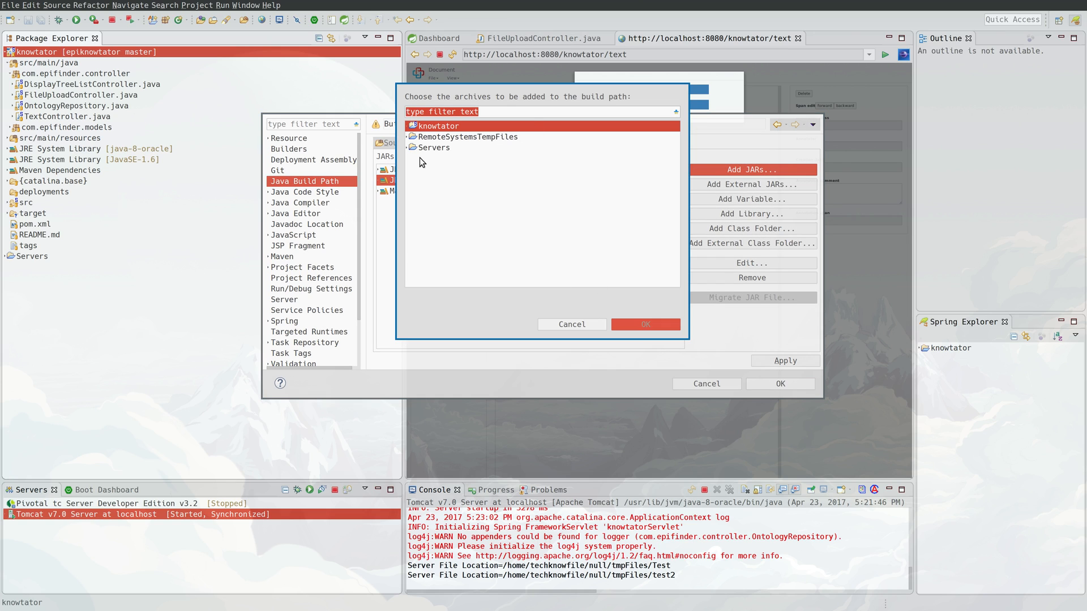
{"action": "left_click", "coordinate": [573, 323]}
{"action": "left_click", "coordinate": [736, 214]}
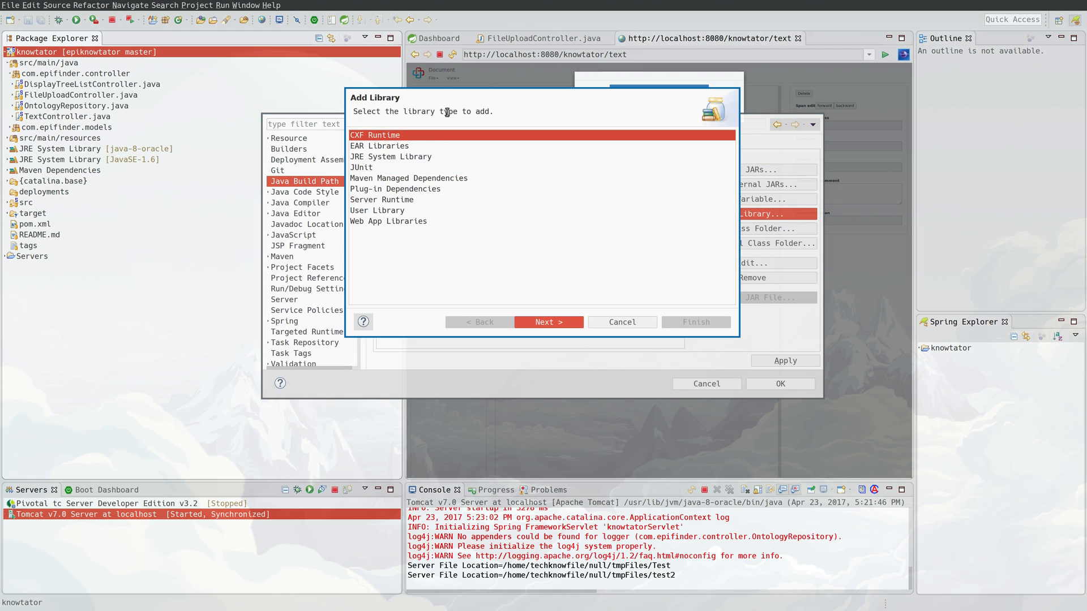
{"action": "left_click", "coordinate": [641, 326]}
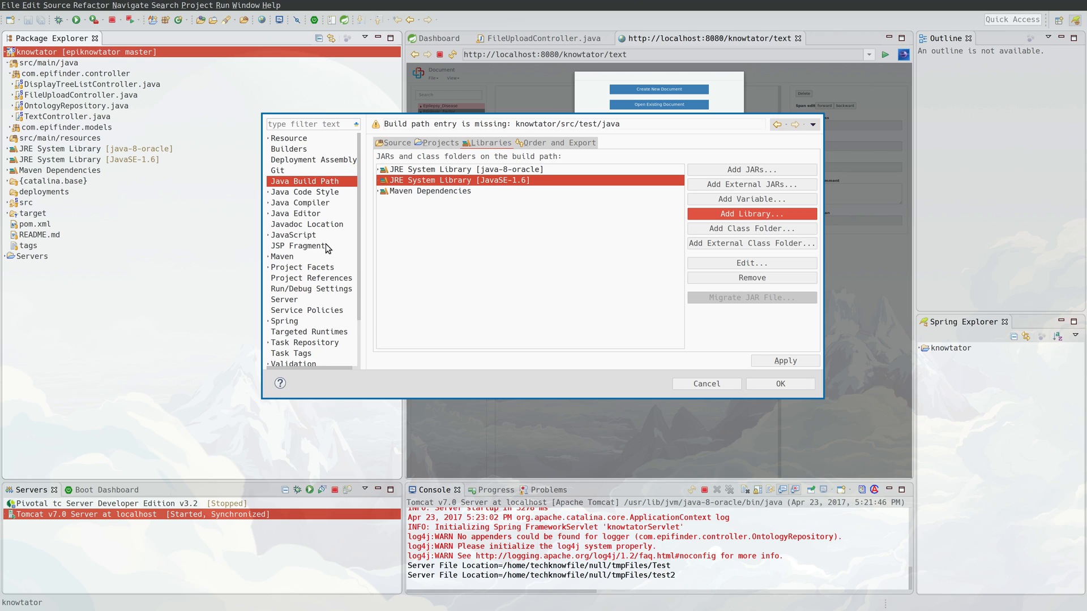
{"action": "left_click", "coordinate": [306, 214]}
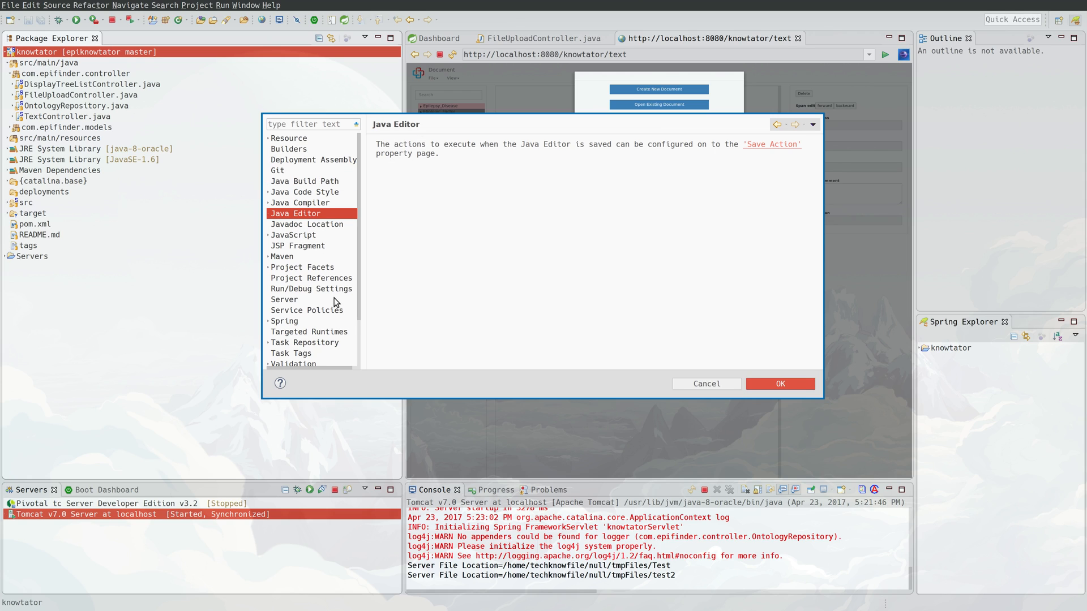
Inspect the Apache Tomcat v7.0 runtime under Project Facets, then cancel the properties unchanged.
{"action": "left_click", "coordinate": [303, 267]}
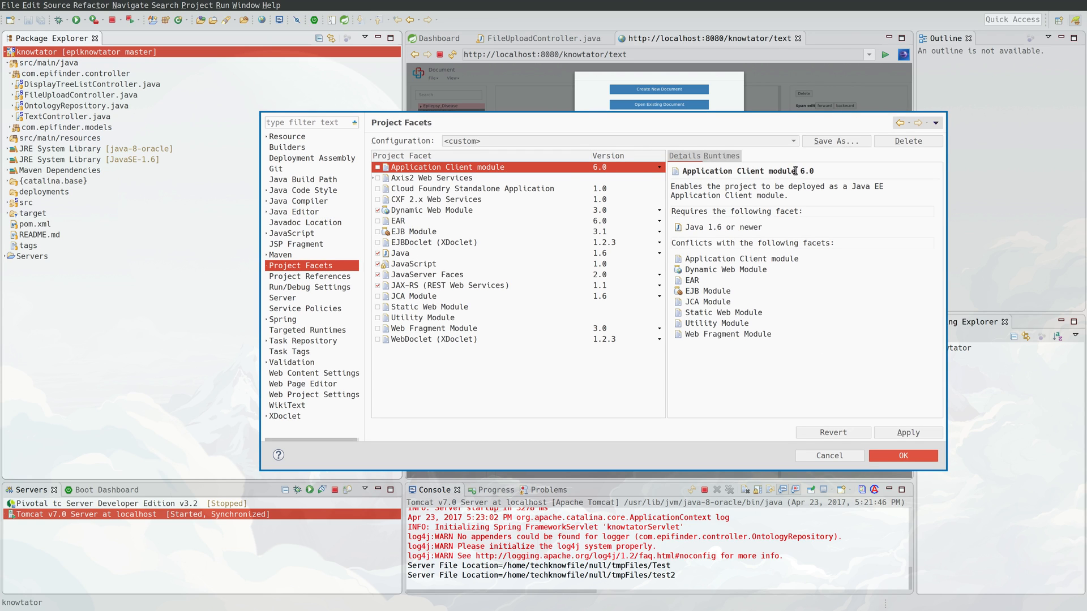
{"action": "left_click", "coordinate": [734, 158]}
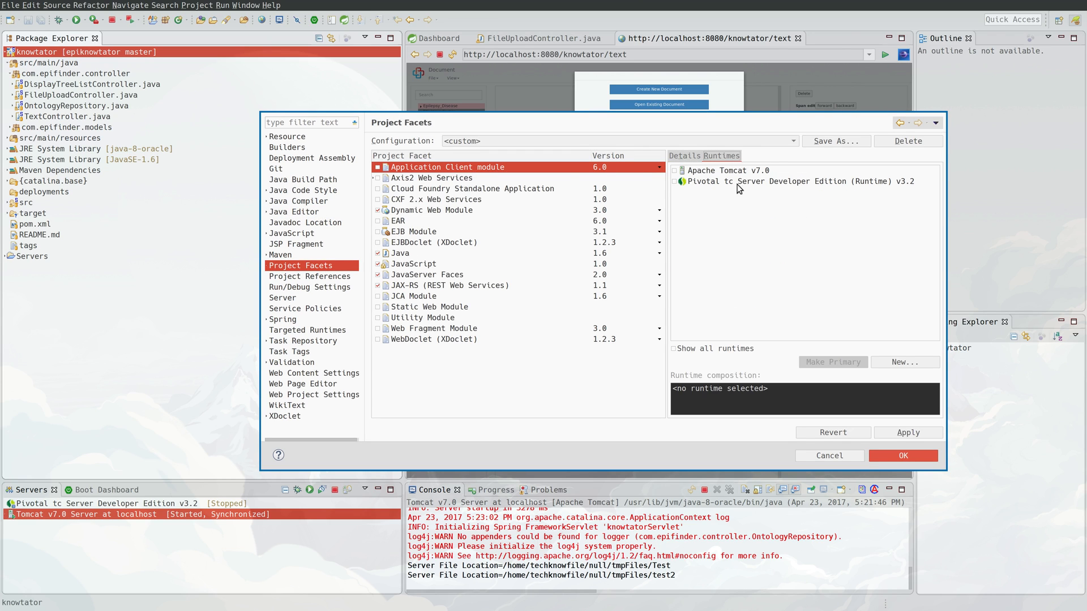
{"action": "left_click", "coordinate": [683, 171]}
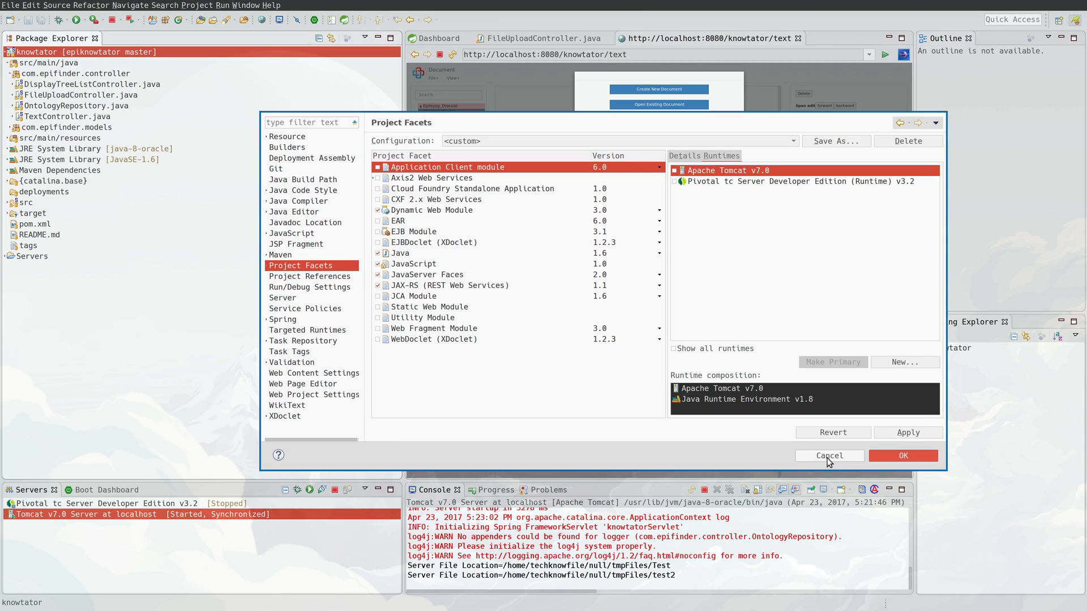
{"action": "left_click", "coordinate": [828, 456]}
Dismiss the Knowtator document prompt and switch to the terminal workspace.
{"action": "left_click", "coordinate": [490, 317]}
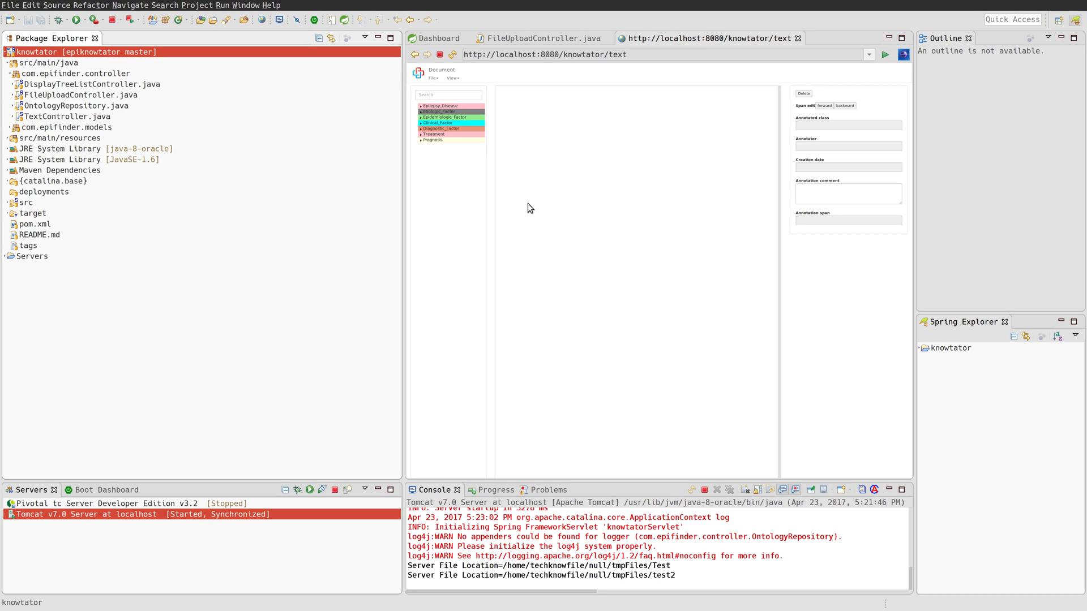
{"action": "key", "text": "super+2"}
{"action": "right_click", "coordinate": [1080, 7]}
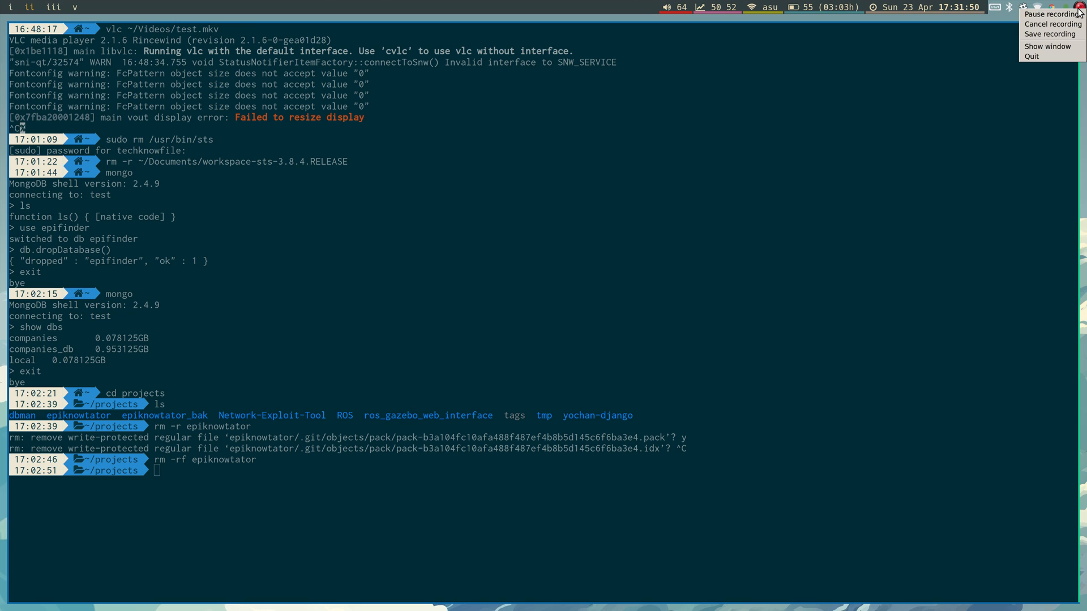